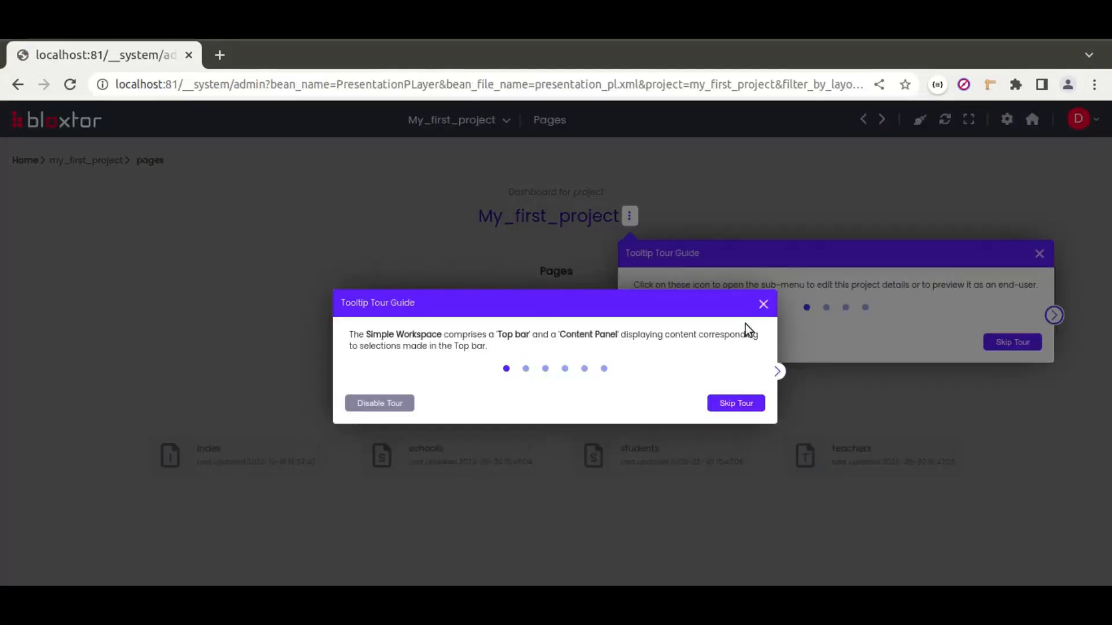
- Dismiss the tour guide messages and create a new page named "charts" in the project
left_click(763, 304)
left_click(1039, 253)
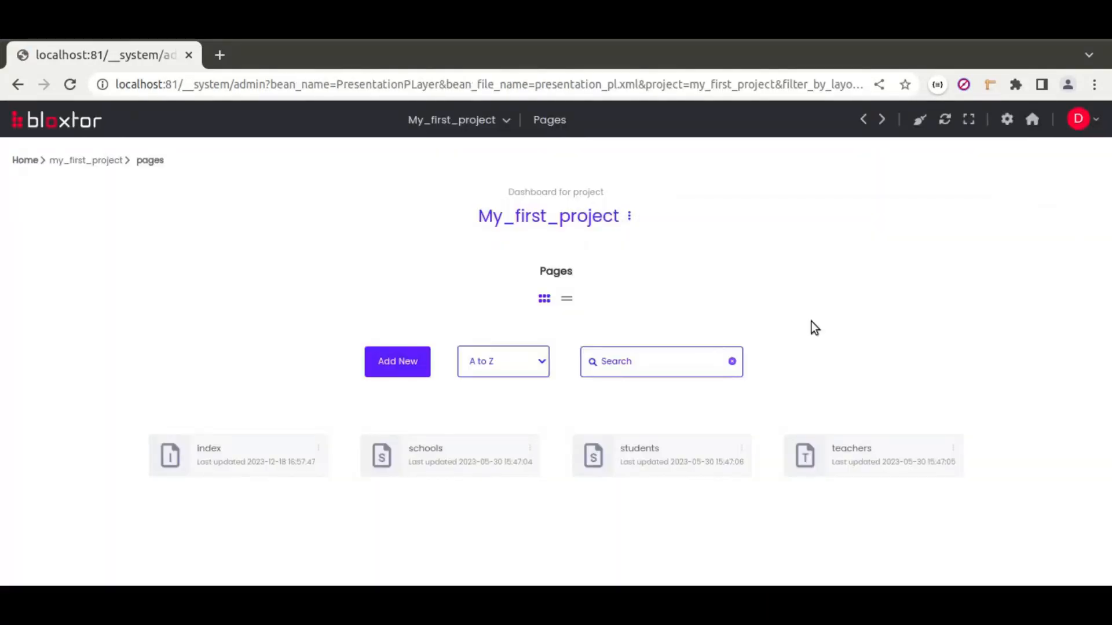
left_click(395, 361)
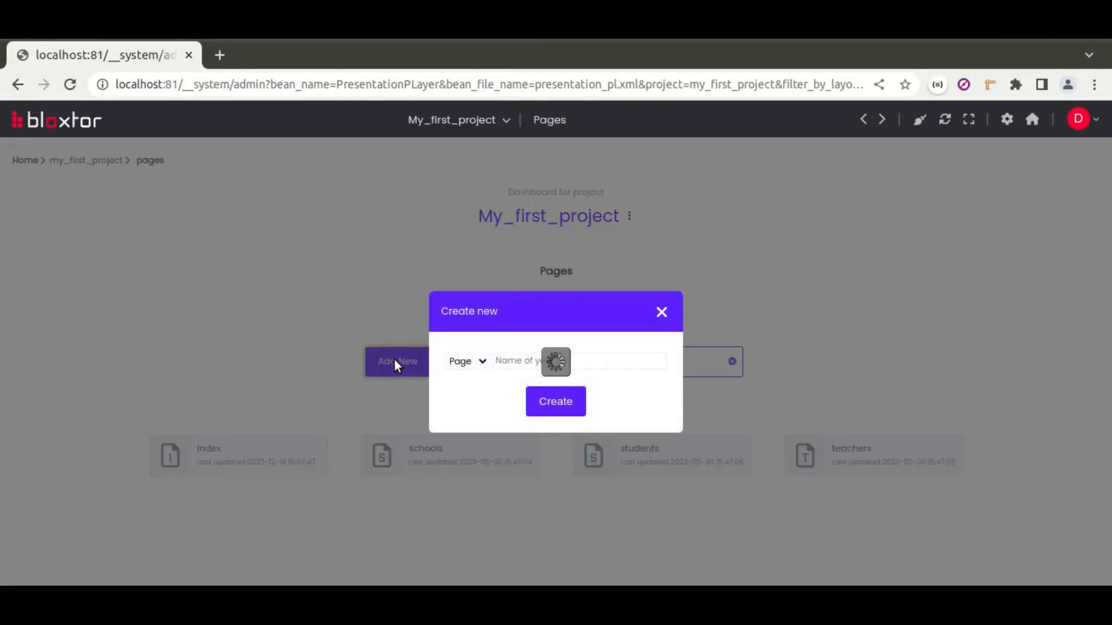
type("charts")
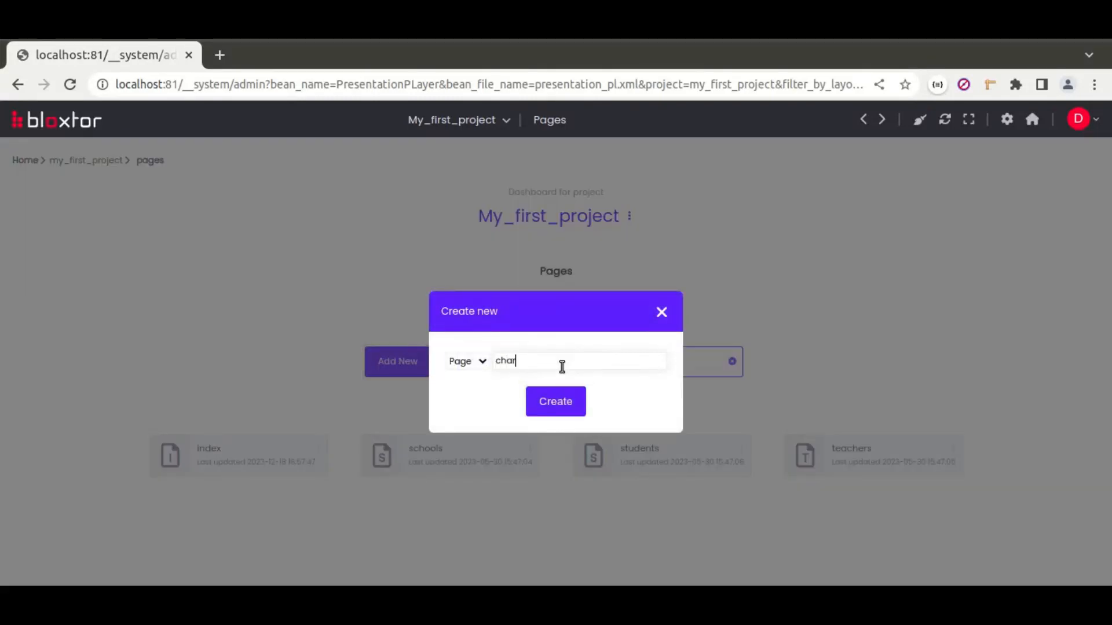
left_click(556, 402)
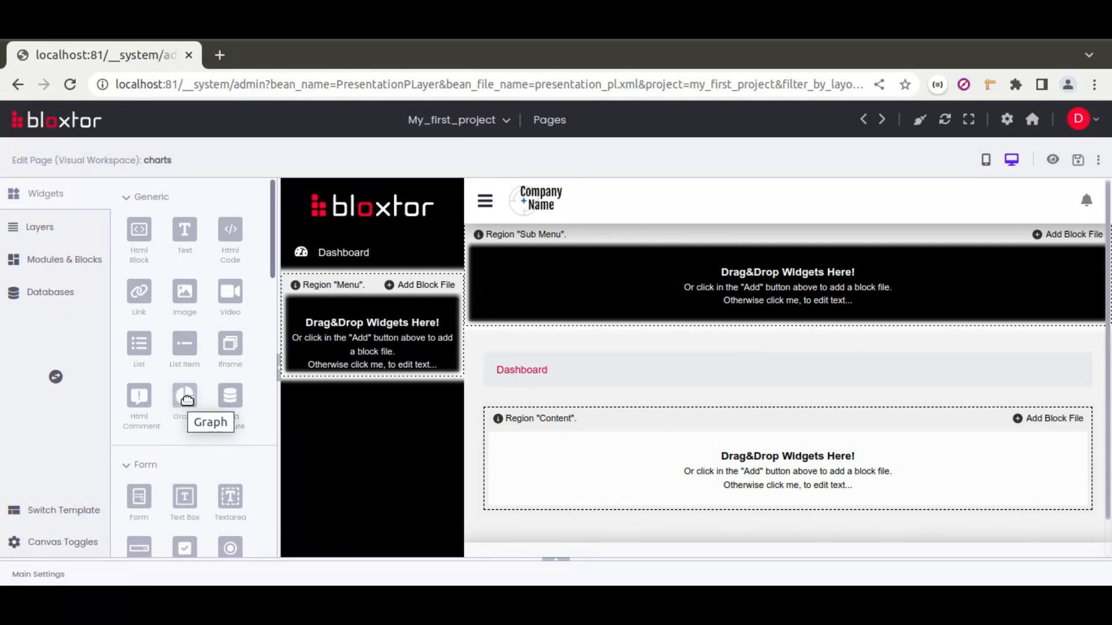
- Add a Graph widget to the page's Content region and enlarge the area showing its settings
left_click_drag(181, 396, 712, 458)
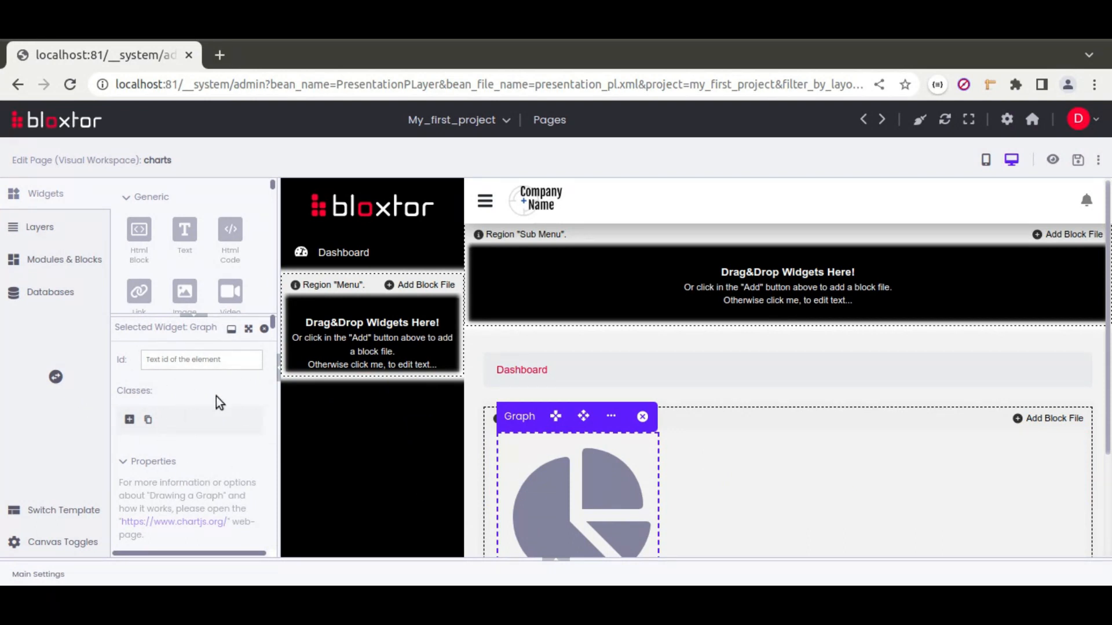
left_click(56, 379)
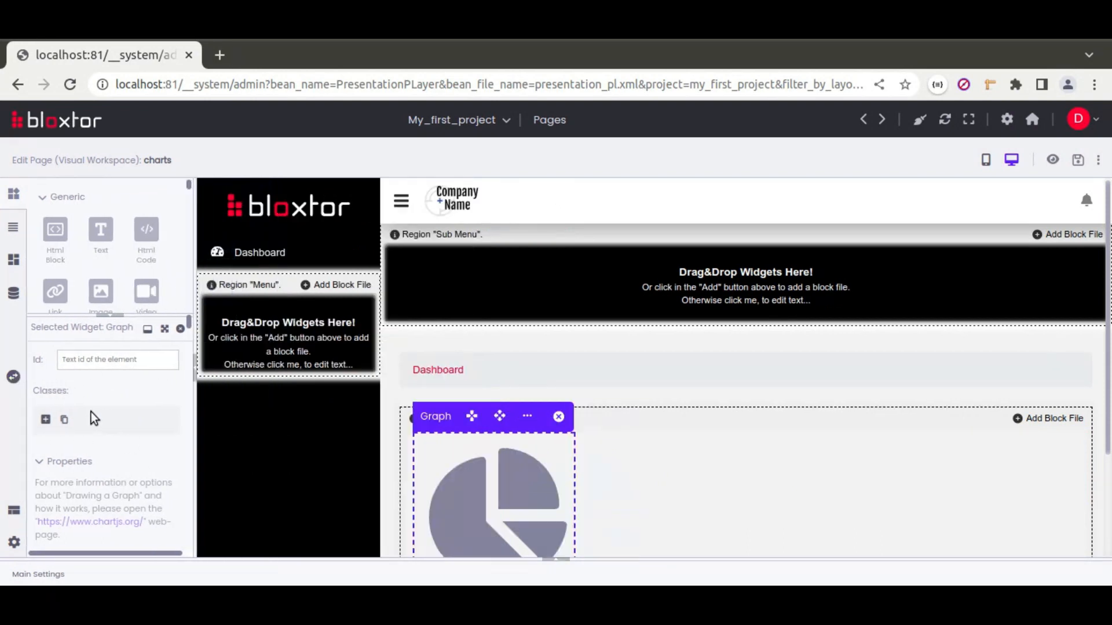
left_click_drag(193, 339, 300, 345)
left_click(284, 329)
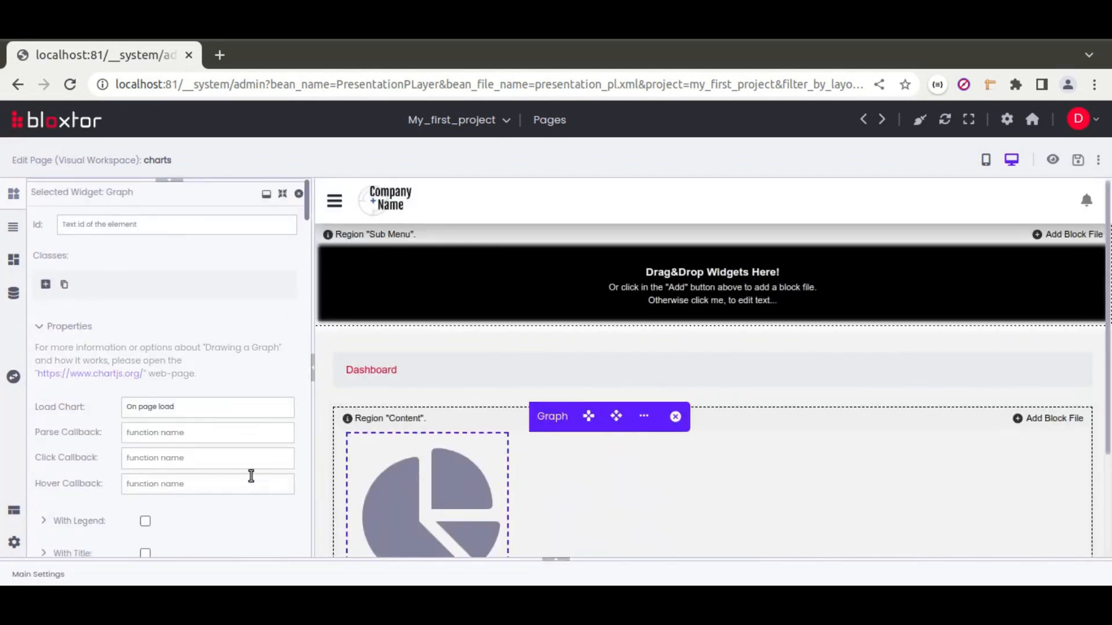
- Add a data-set to the Graph widget's properties
scroll(167, 326, "down", 1)
scroll(168, 326, "down", 1)
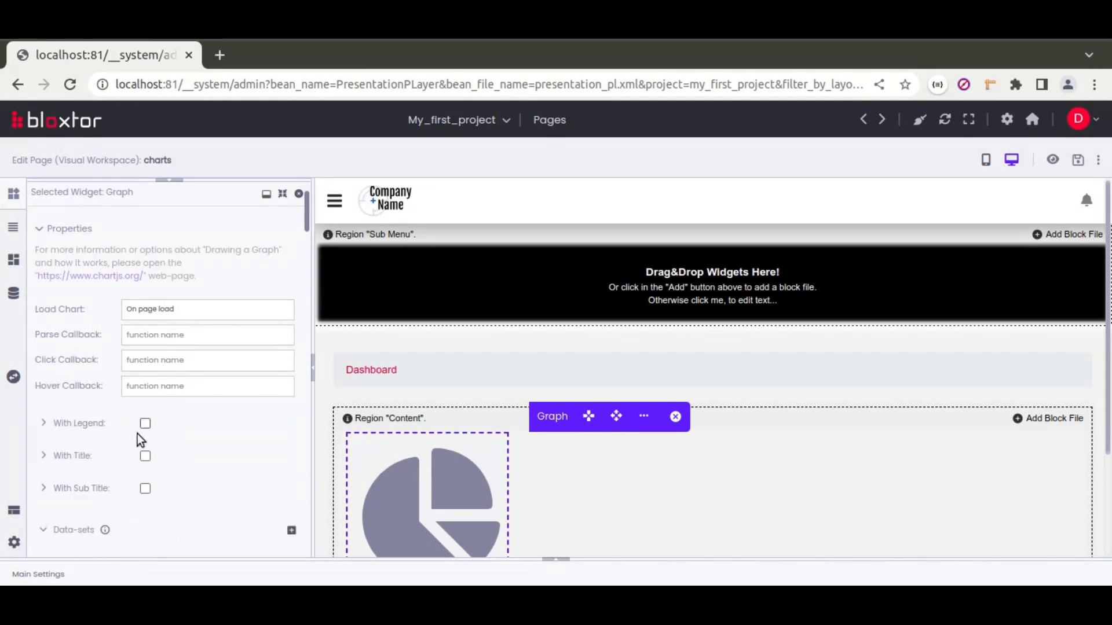
scroll(213, 438, "down", 2)
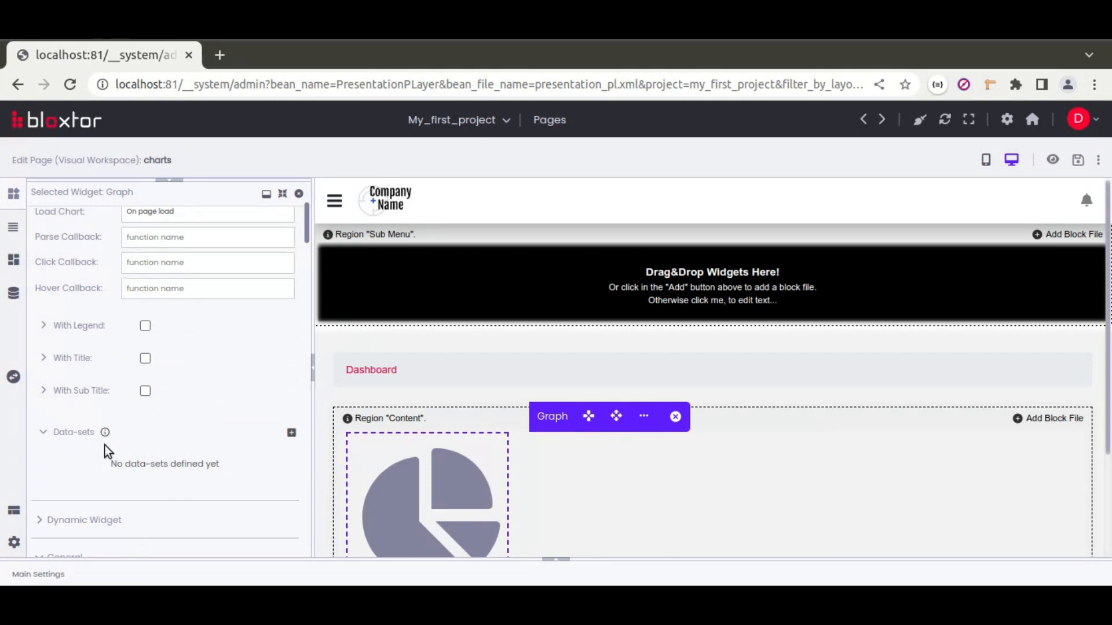
left_click(292, 435)
scroll(207, 435, "down", 3)
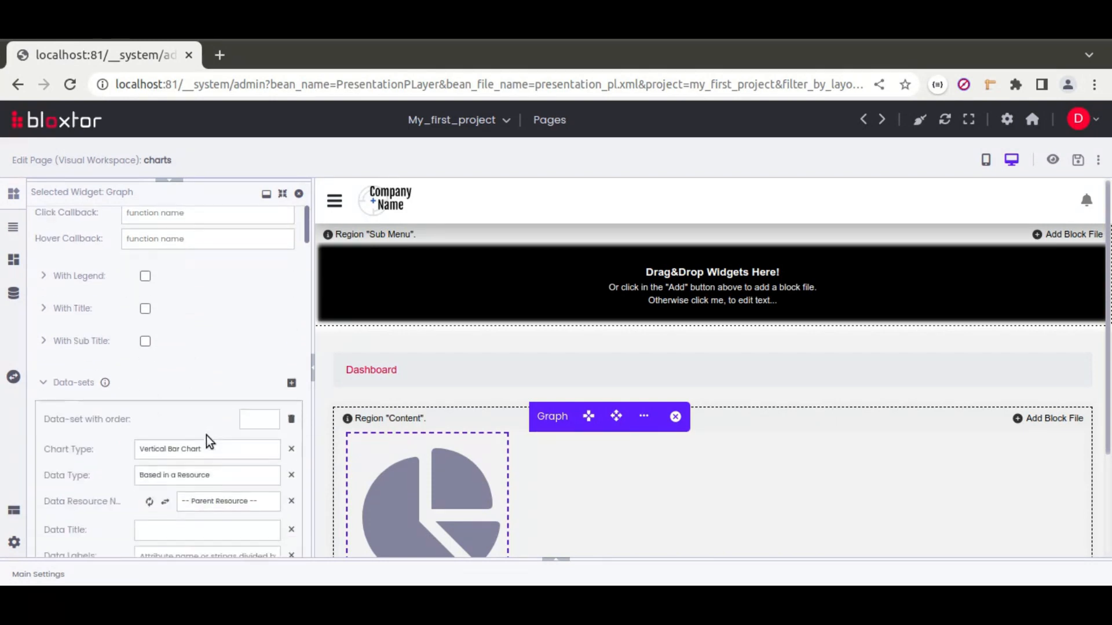
- Review the chart types available for the data-set without changing the selection
scroll(95, 424, "down", 2)
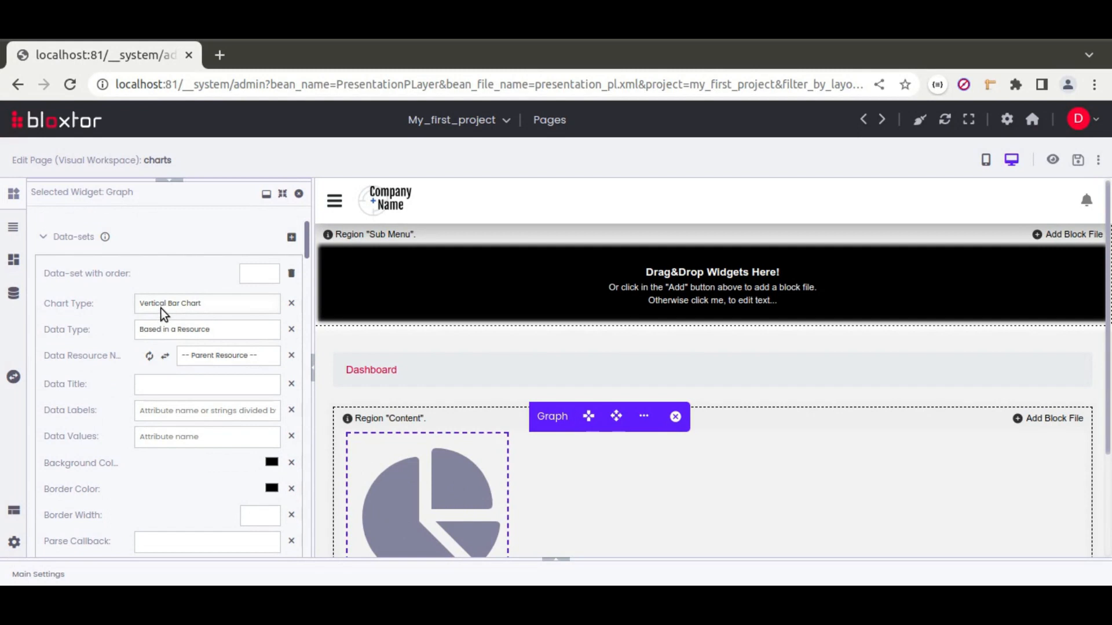
left_click(242, 313)
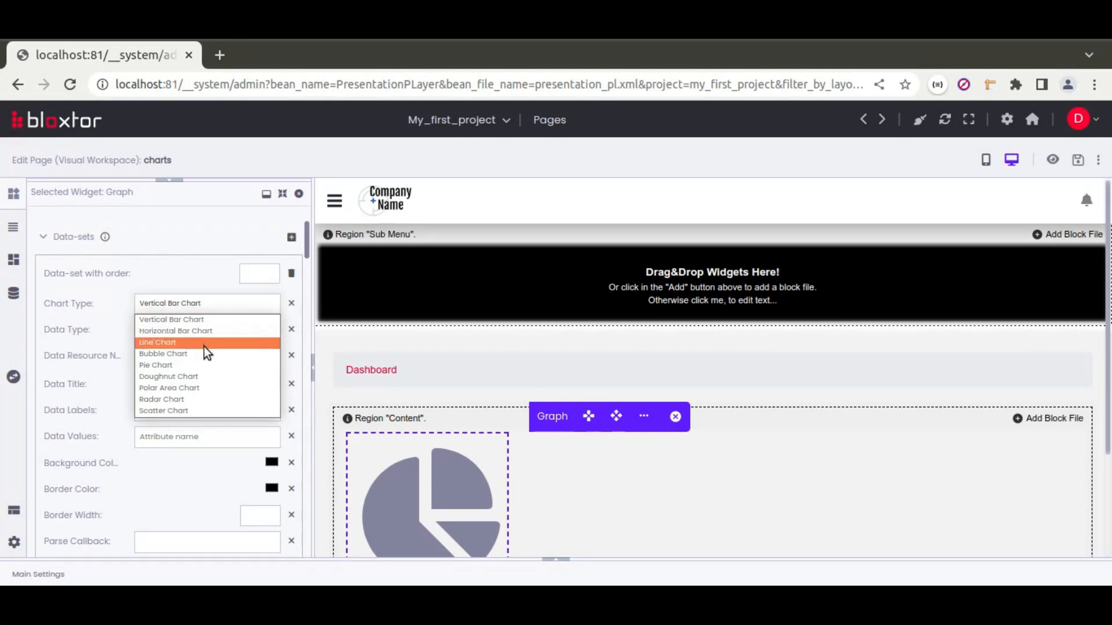
left_click(99, 349)
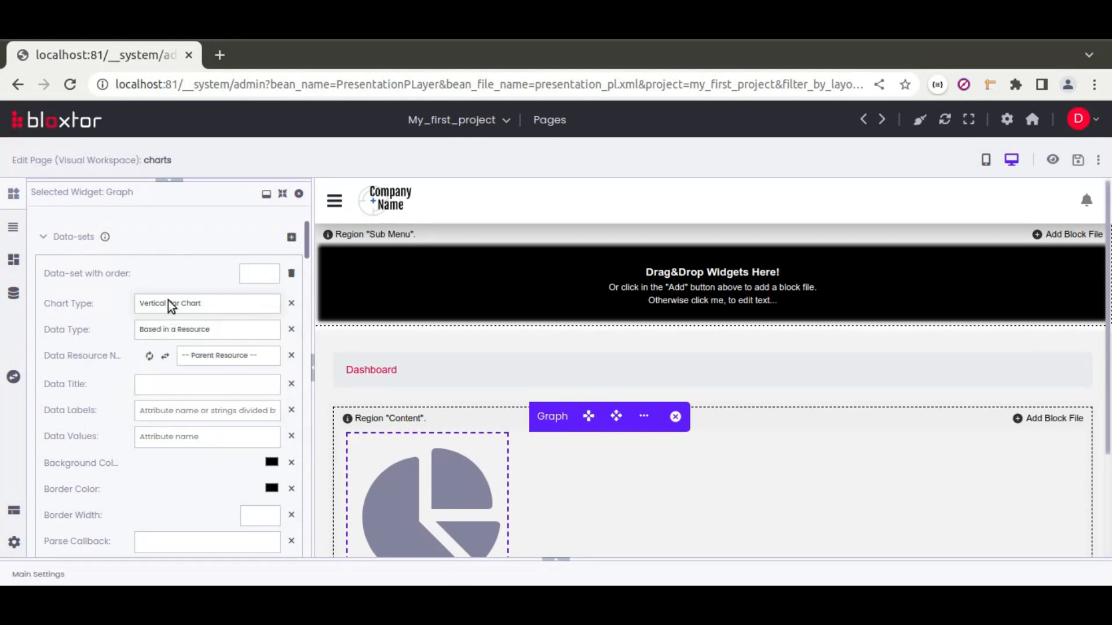
- Browse the Chart.js website linked in the Graph widget's properties and return to the page editor
scroll(85, 375, "up", 8)
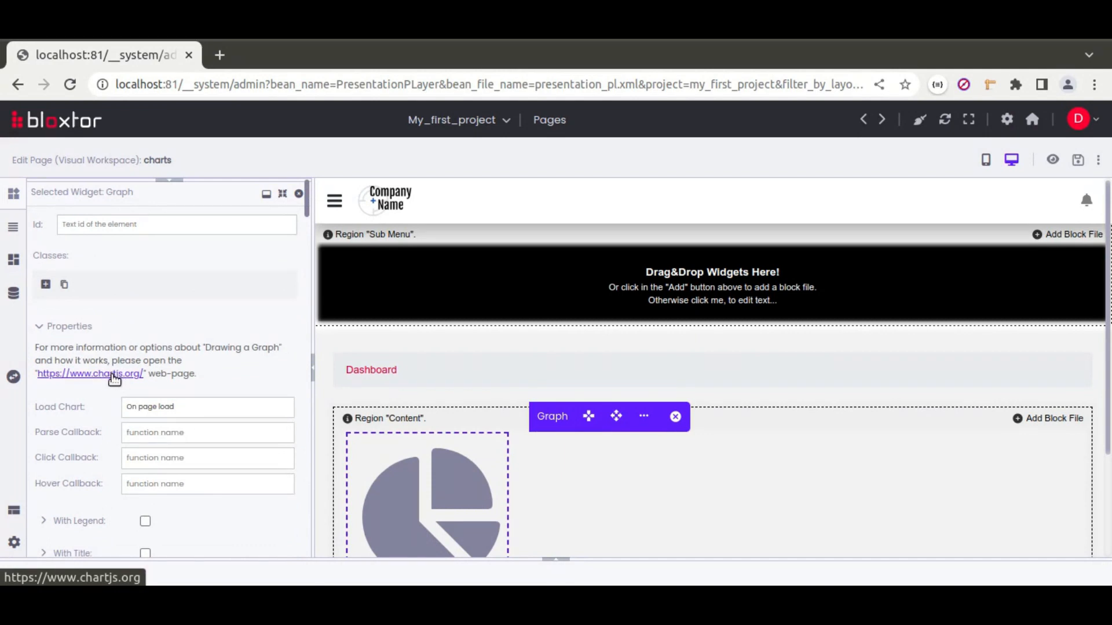
scroll(92, 408, "down", 3)
scroll(166, 447, "down", 5)
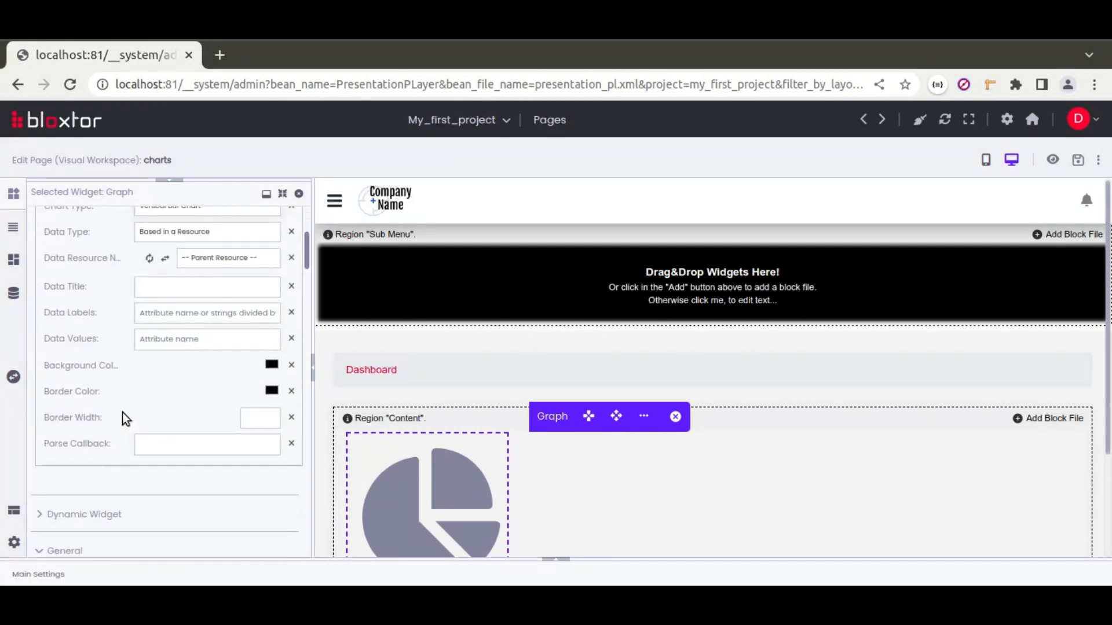
scroll(113, 406, "up", 10)
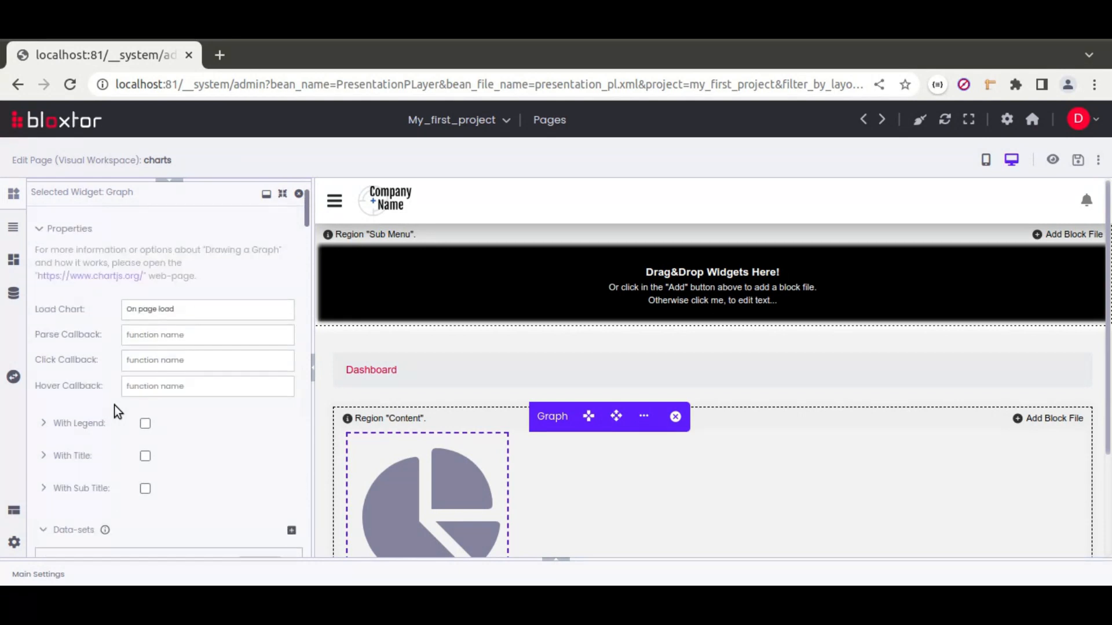
left_click(97, 375)
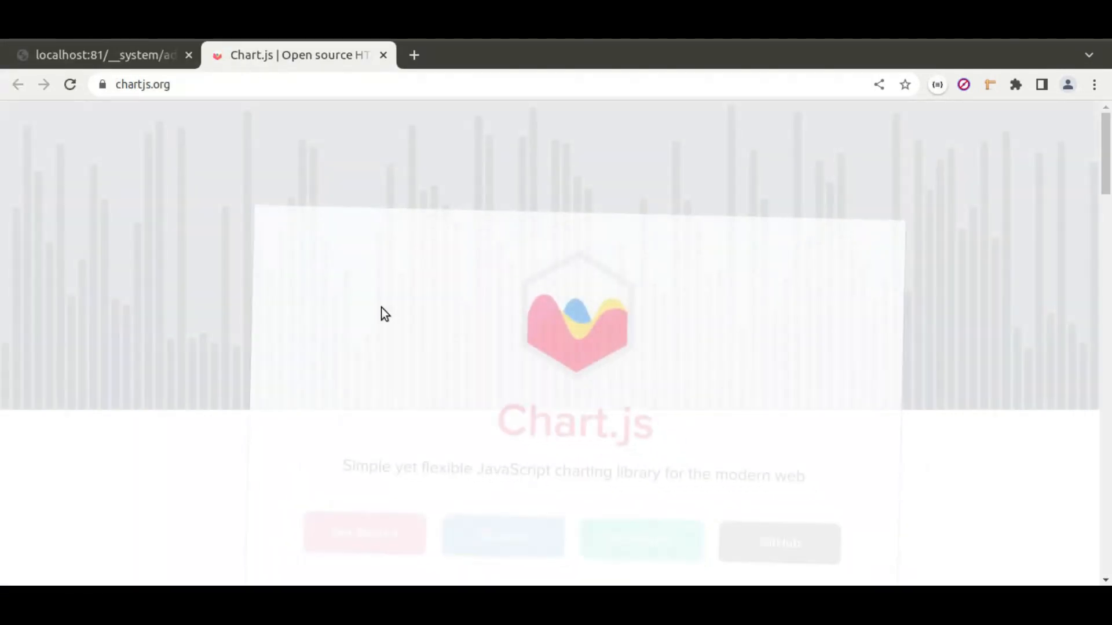
scroll(566, 404, "down", 15)
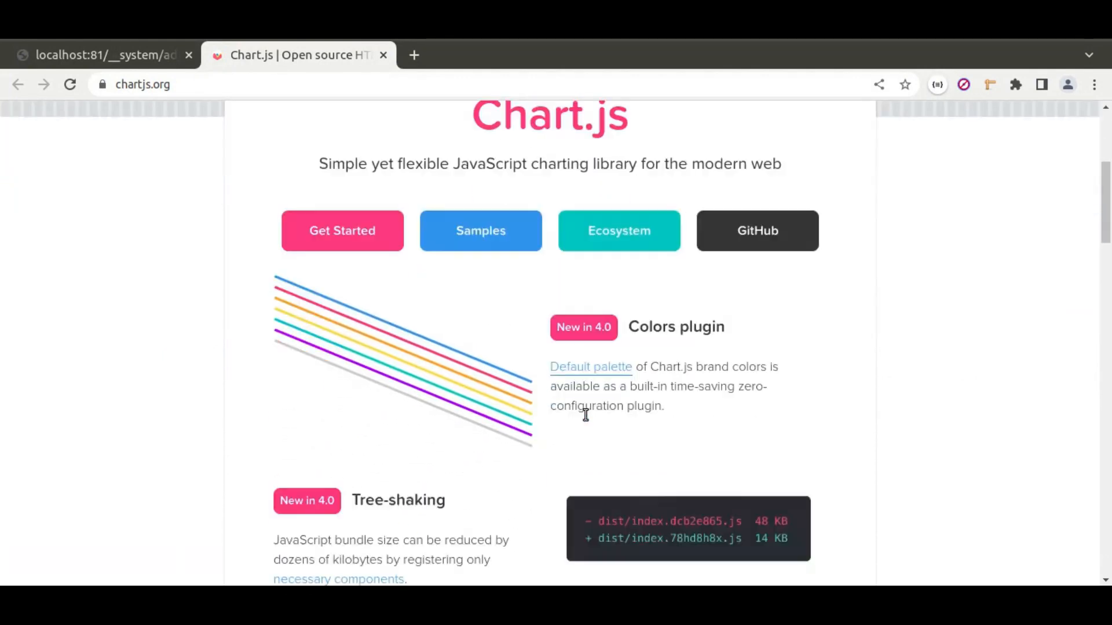
scroll(498, 388, "down", 16)
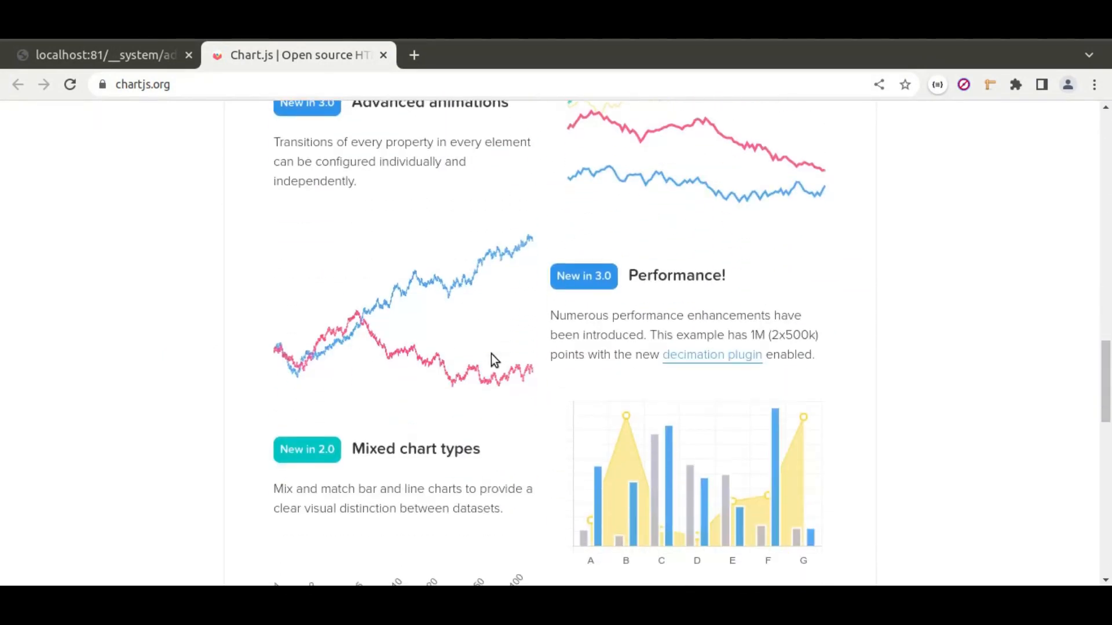
left_click(133, 58)
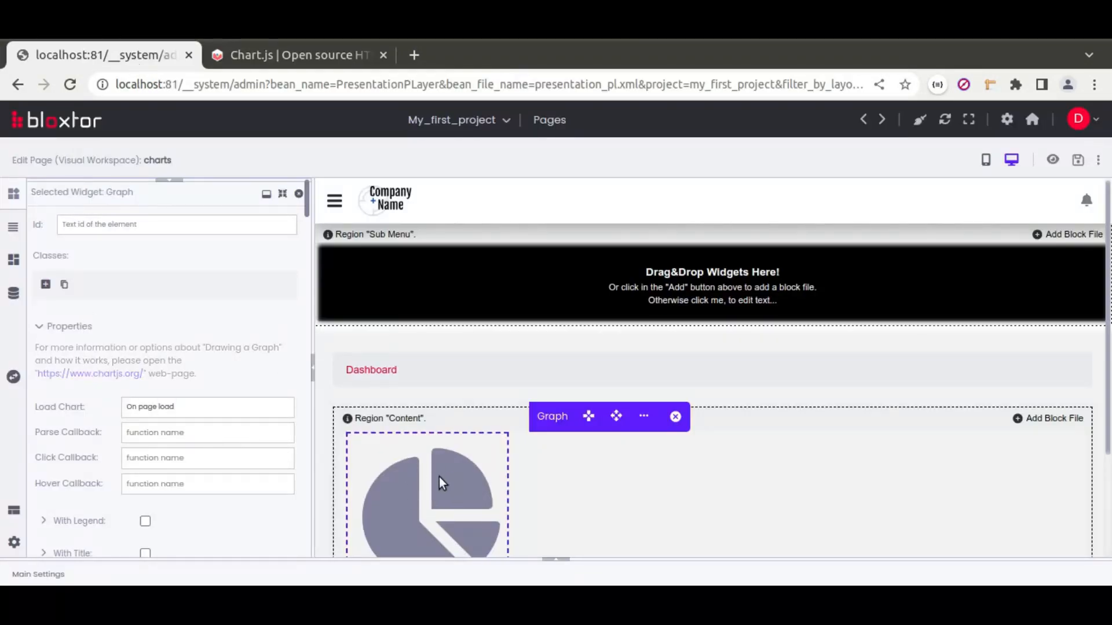
- Set the data-set's data type to "Hard coded values in JSON"
scroll(107, 402, "down", 5)
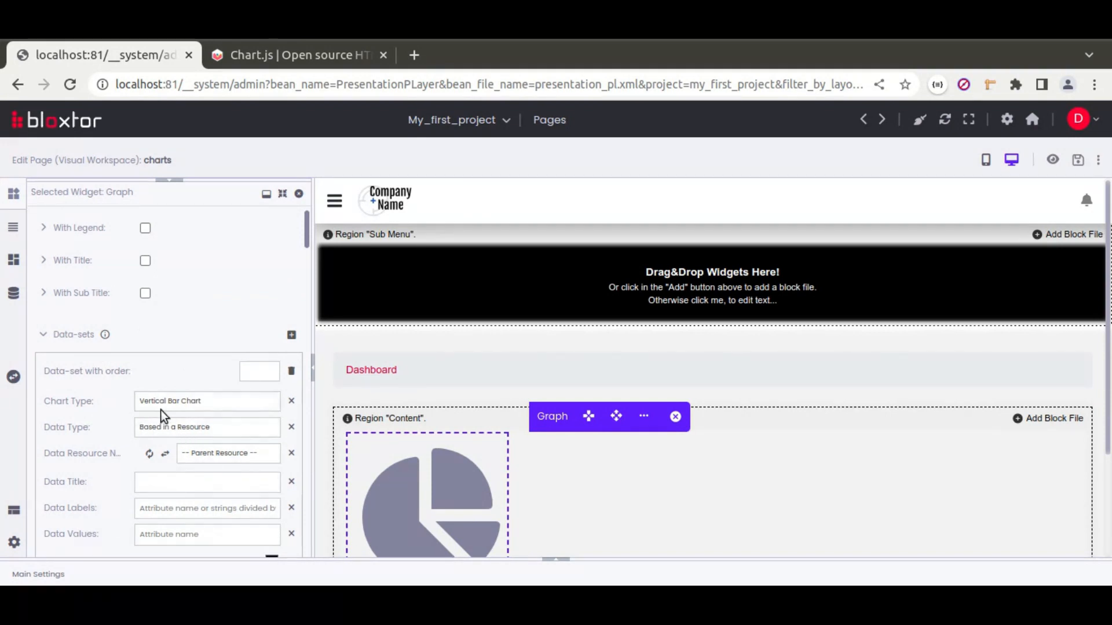
scroll(124, 395, "down", 3)
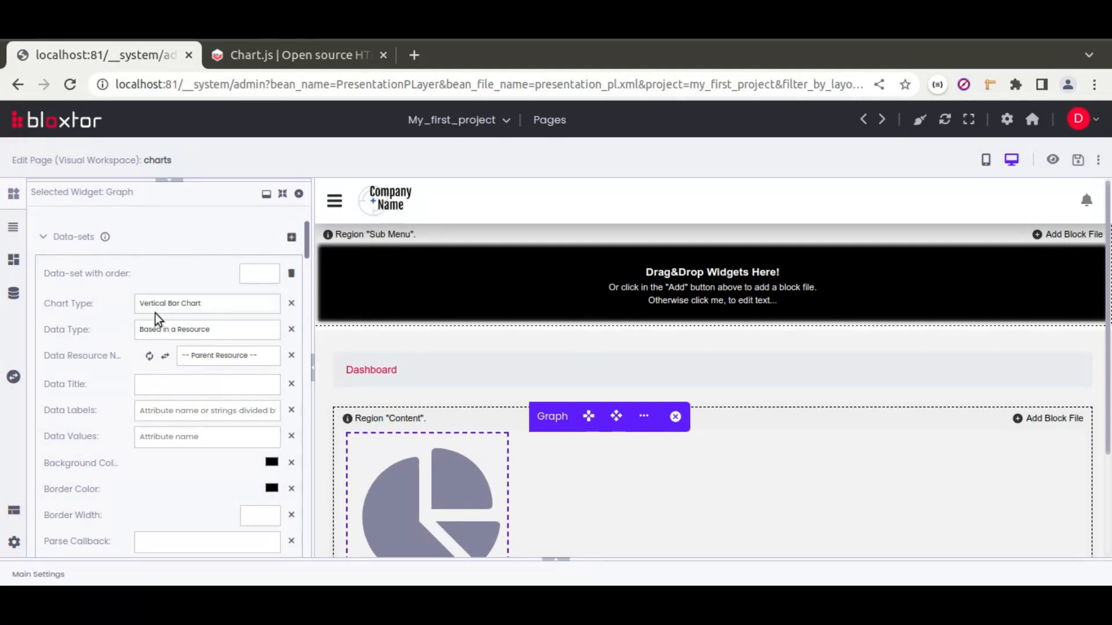
left_click(218, 331)
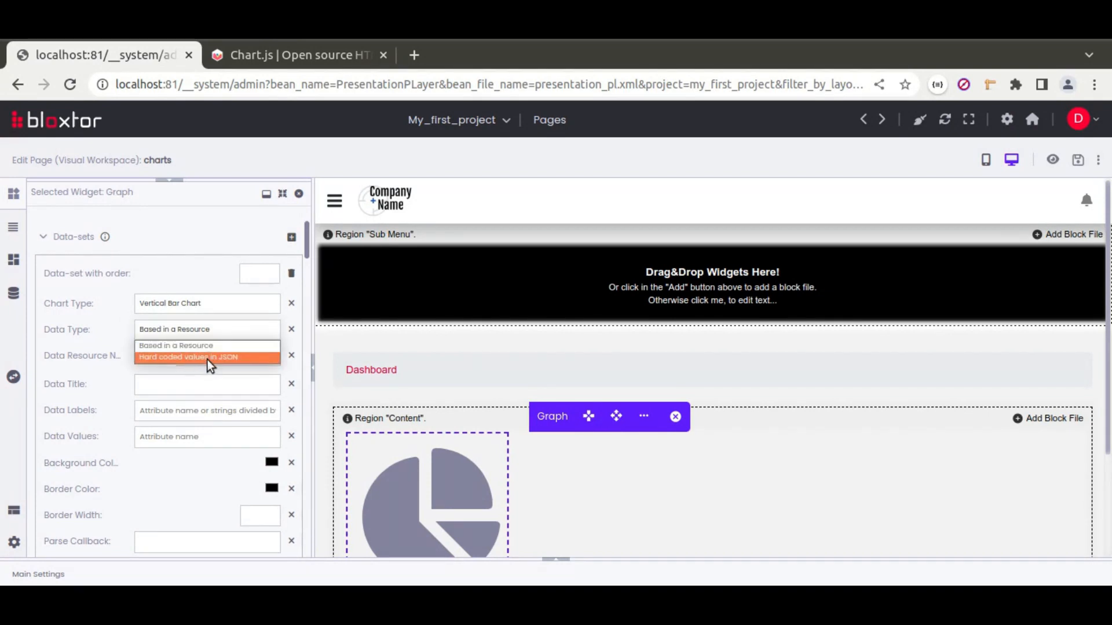
left_click(207, 358)
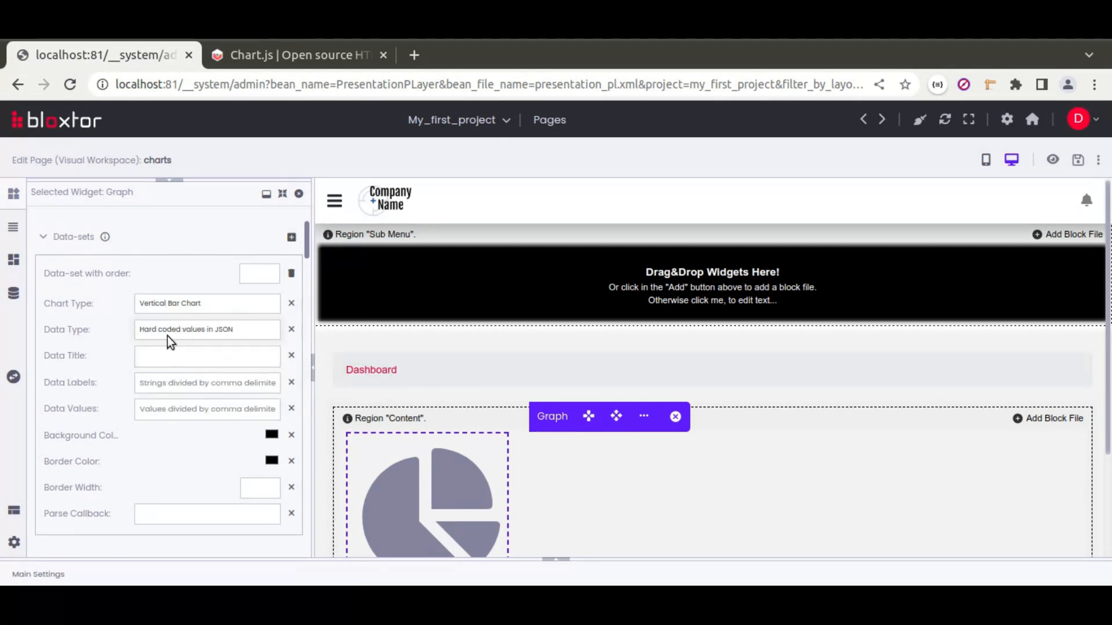
- Set the data labels to "oranges,bananas,kiwis" and the data title to "Fruits"
left_click(172, 383)
type("c")
type("rang")
type("e,banans")
type(",kiwis")
left_click(172, 357)
type("Fruits")
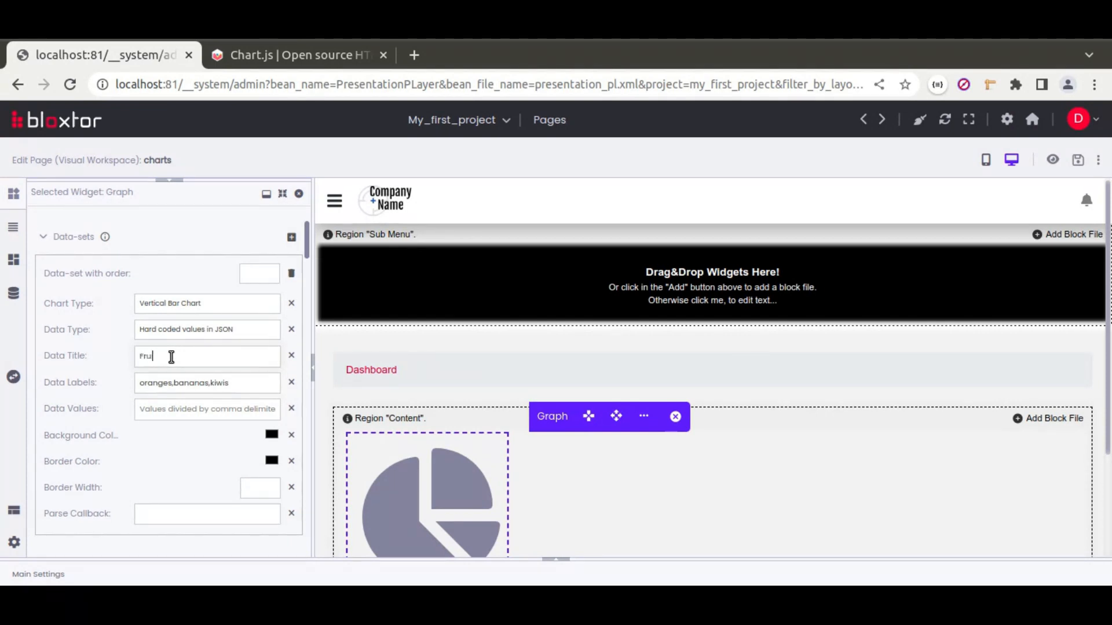
- Set the data values to "5,10,3" and save the page
left_click(166, 409)
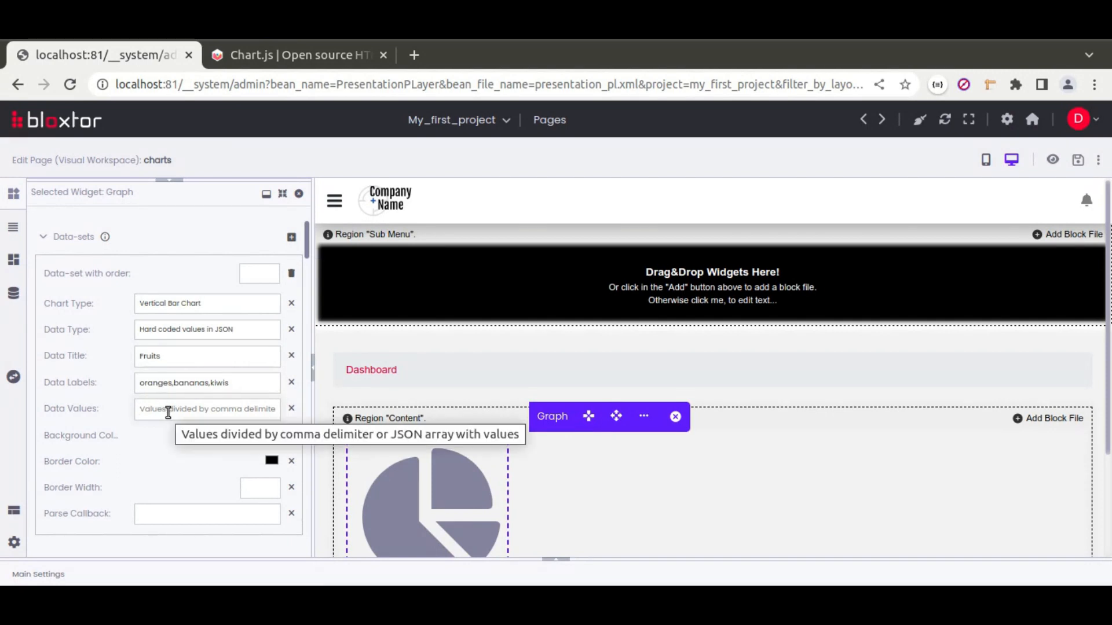
type("5,10")
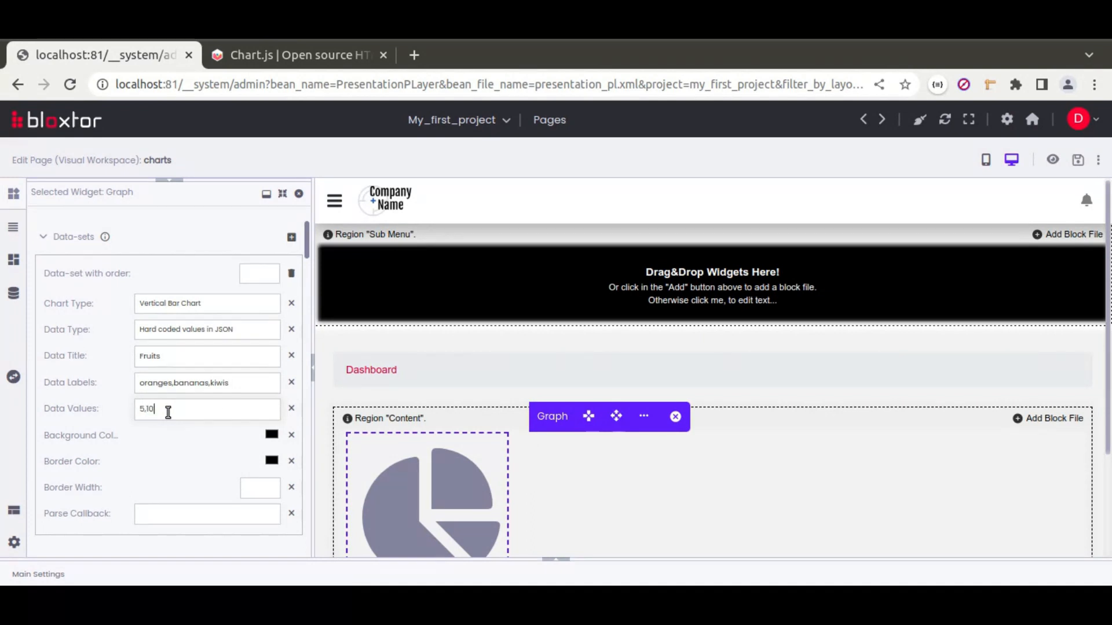
type(",3")
left_click(1065, 163)
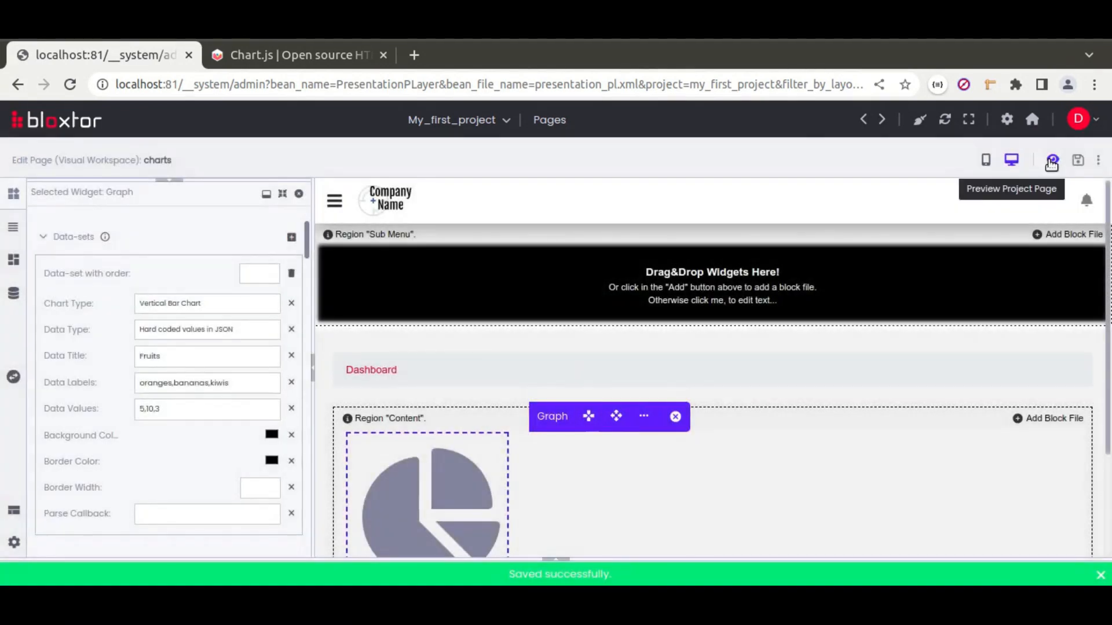
- Preview the charts page, inspect the values of the chart's bars, and return to the page editor
left_click(1050, 160)
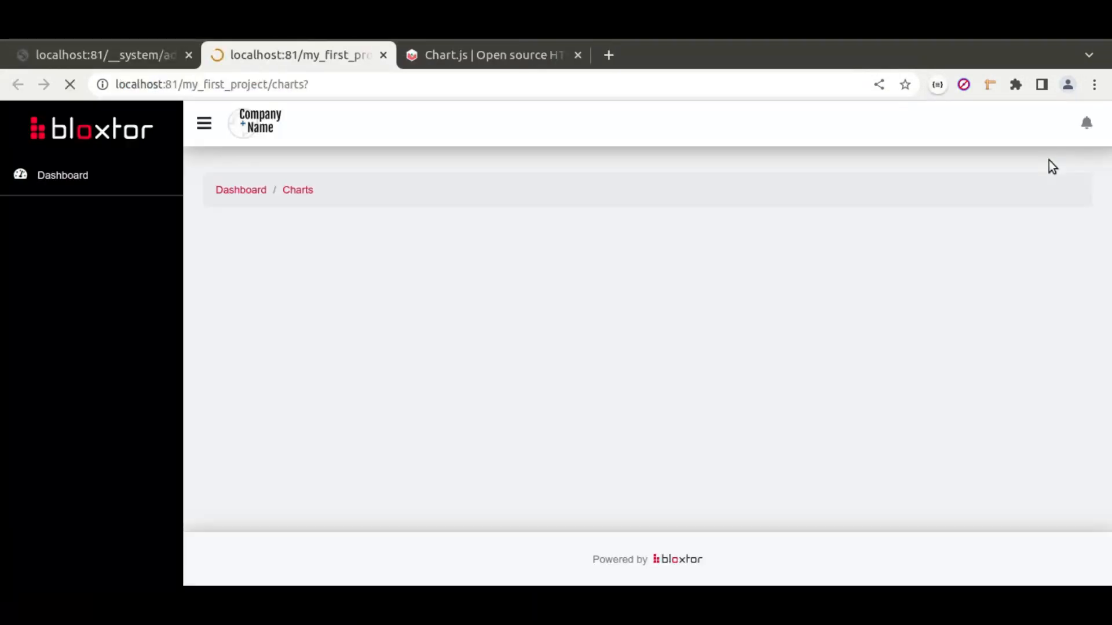
mouse_move(248, 309)
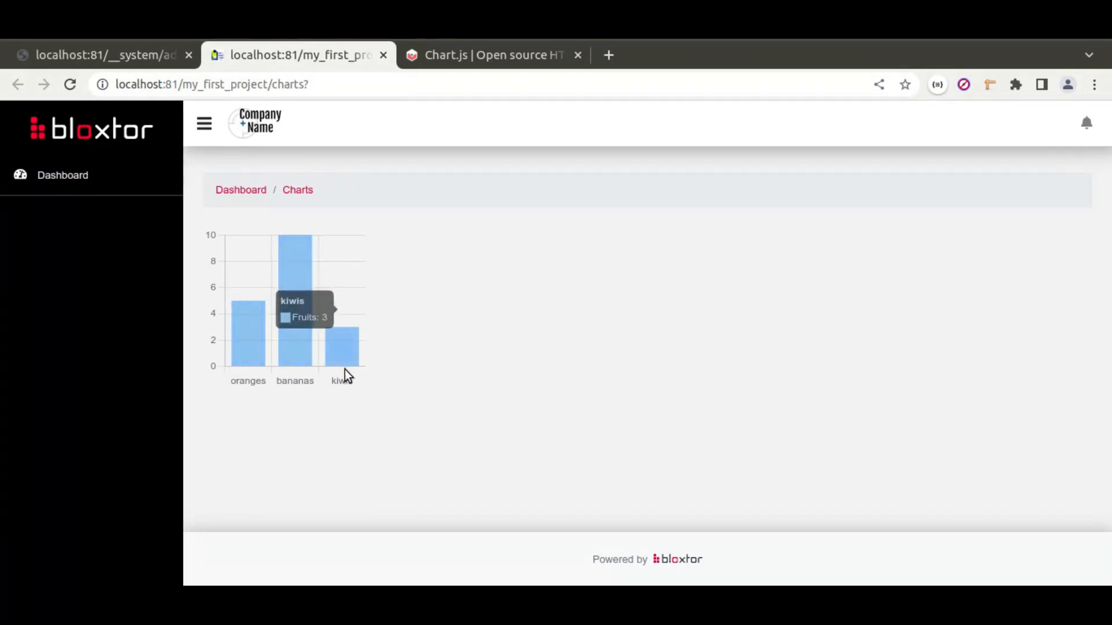
left_click(130, 55)
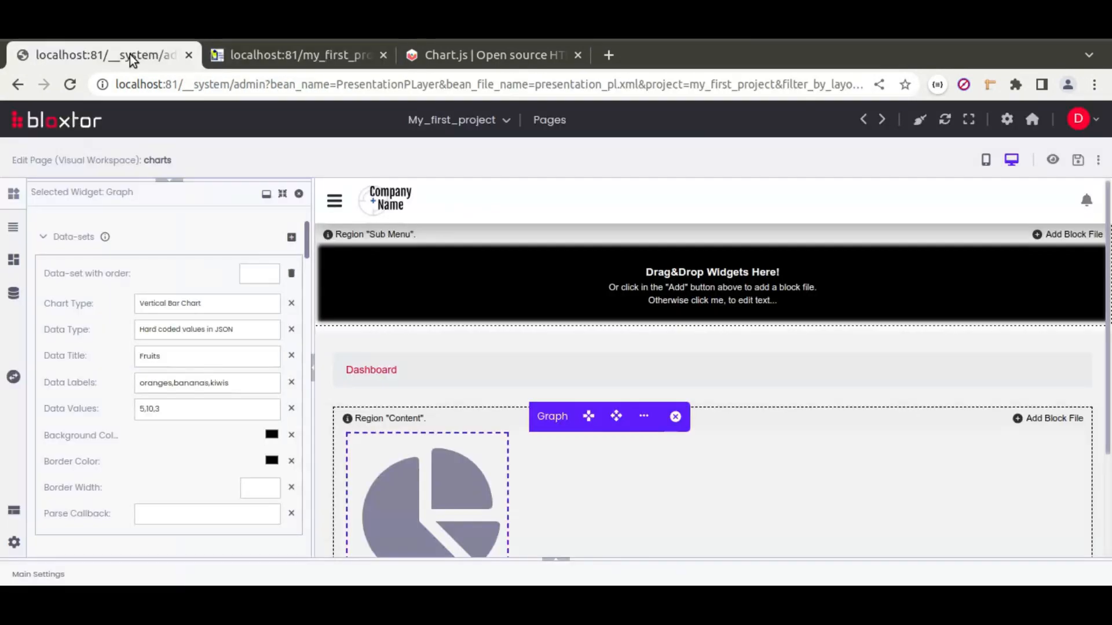
- Set the data-set's background color to #6b3333 and its border color to #af3131
left_click(272, 435)
left_click(361, 286)
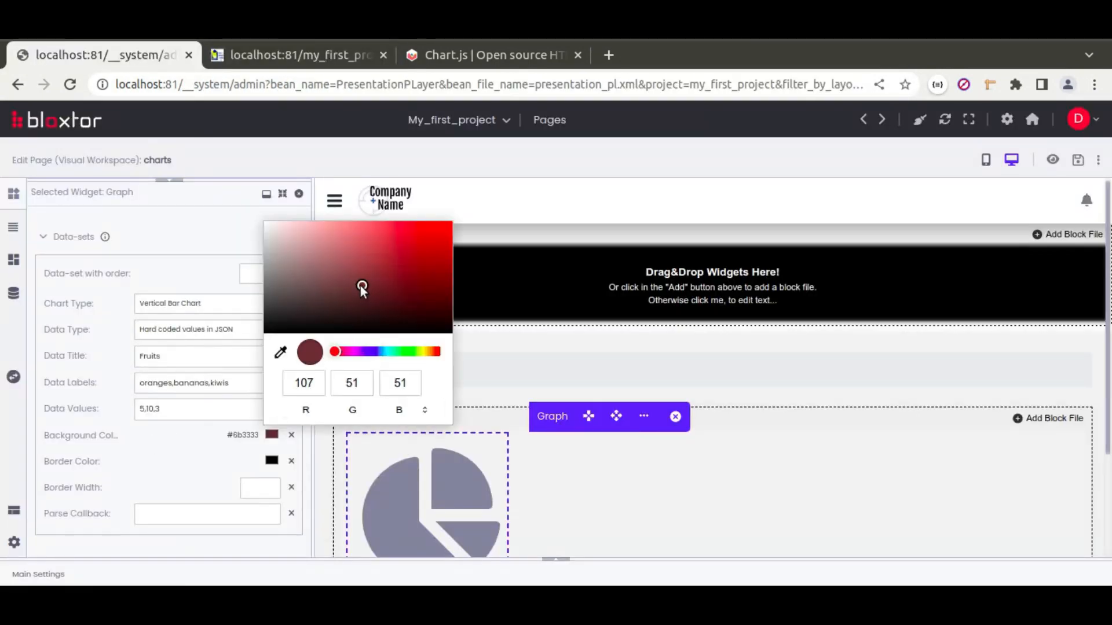
left_click(273, 464)
left_click(273, 462)
left_click(398, 282)
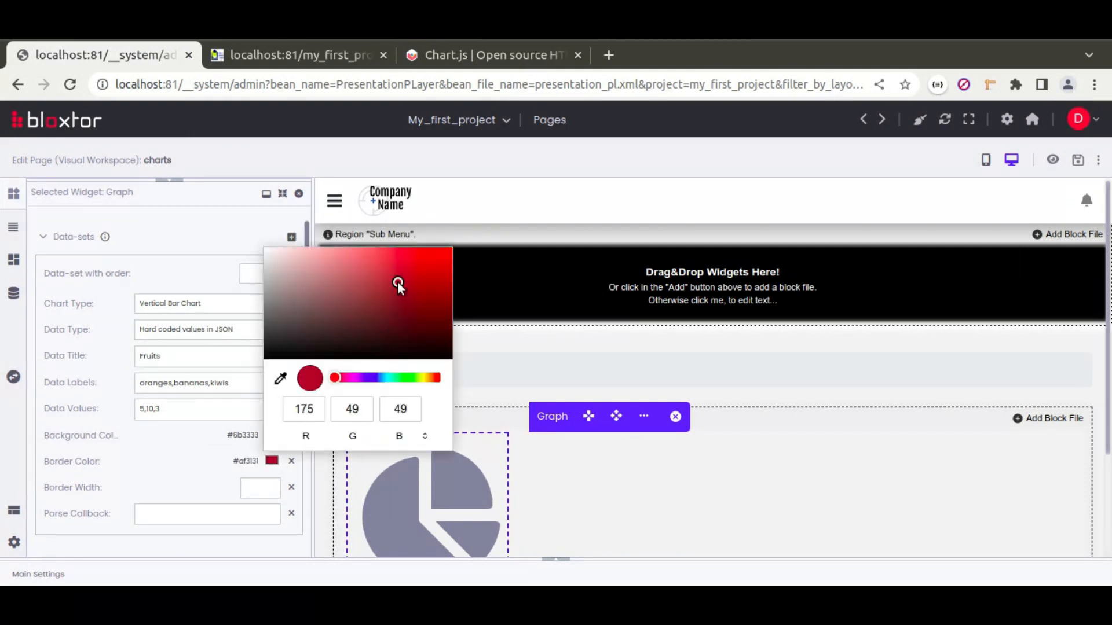
left_click(131, 476)
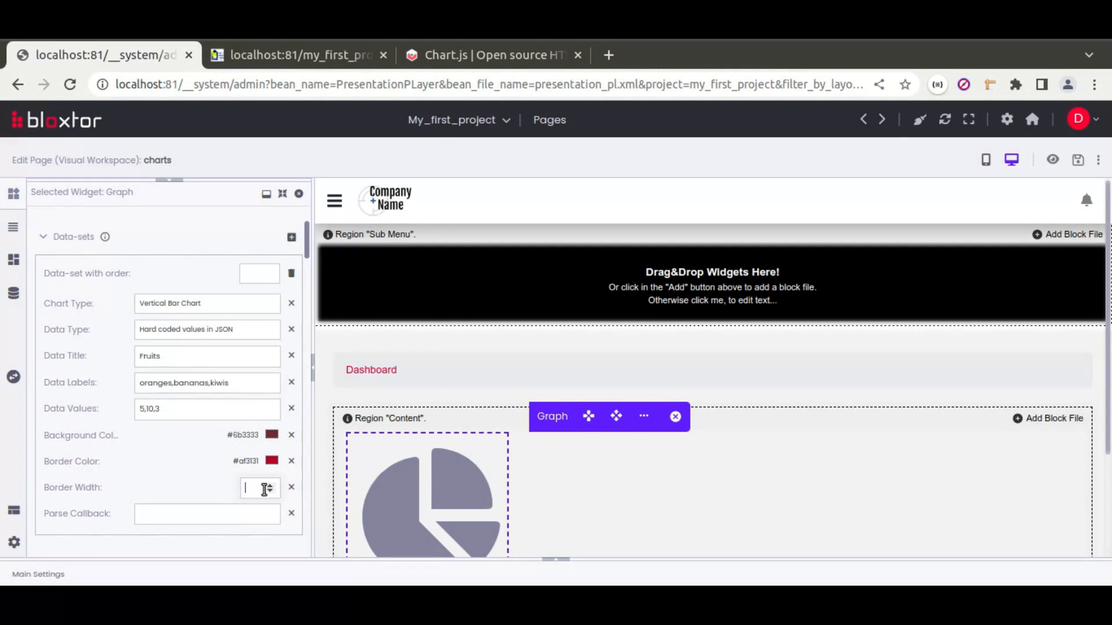
- Set the data-set's border width to 4 and save the page
type("2")
type("4")
left_click(1078, 160)
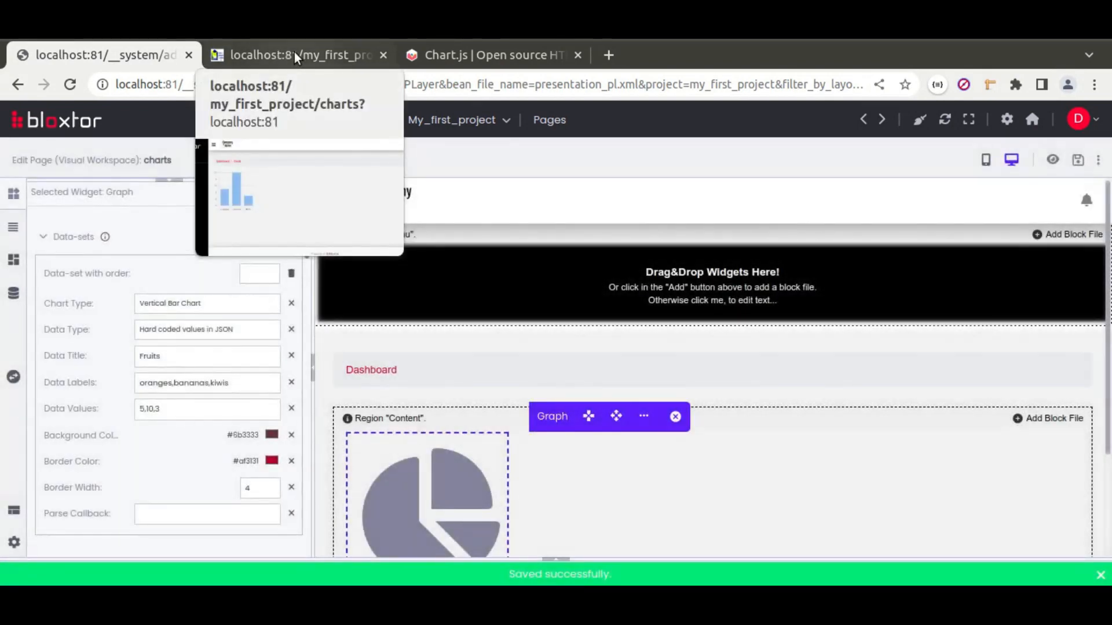
- Preview the charts page with the restyled bars and return to the page editor
left_click(294, 51)
left_click(68, 87)
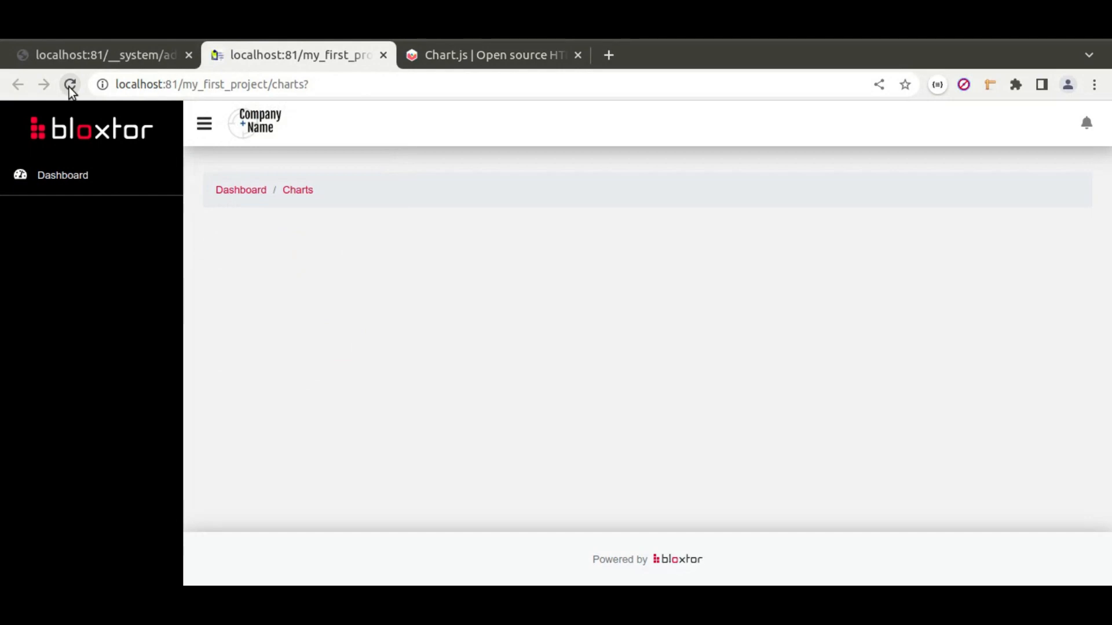
mouse_move(341, 352)
left_click(127, 61)
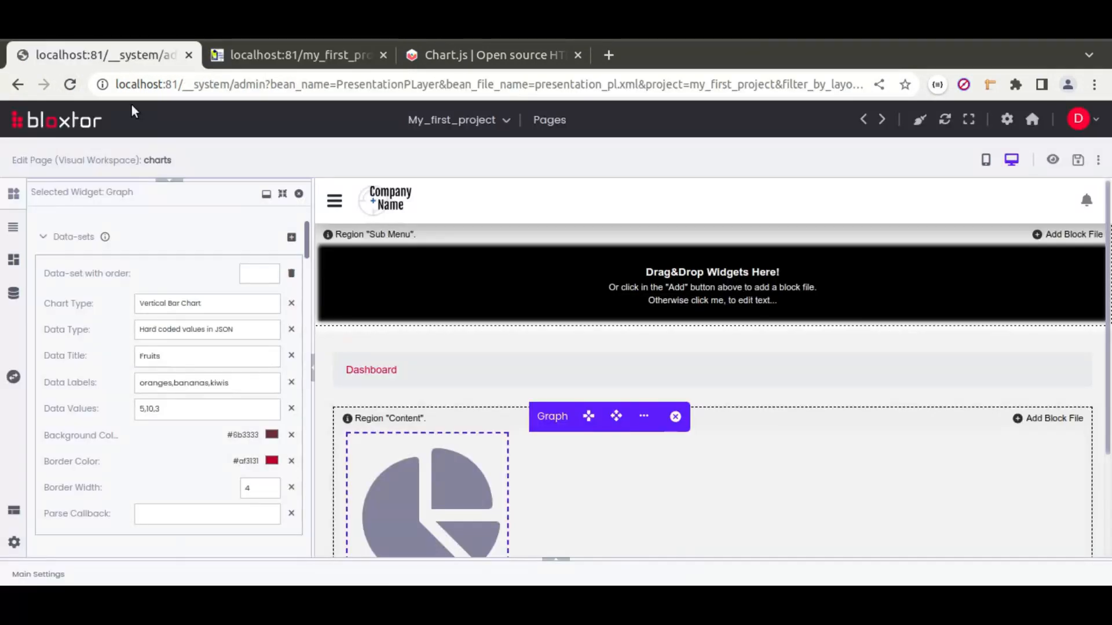
- Switch the data-set's chart type to Horizontal Bar Chart and preview the saved charts page
left_click(183, 301)
left_click(169, 331)
left_click(1079, 159)
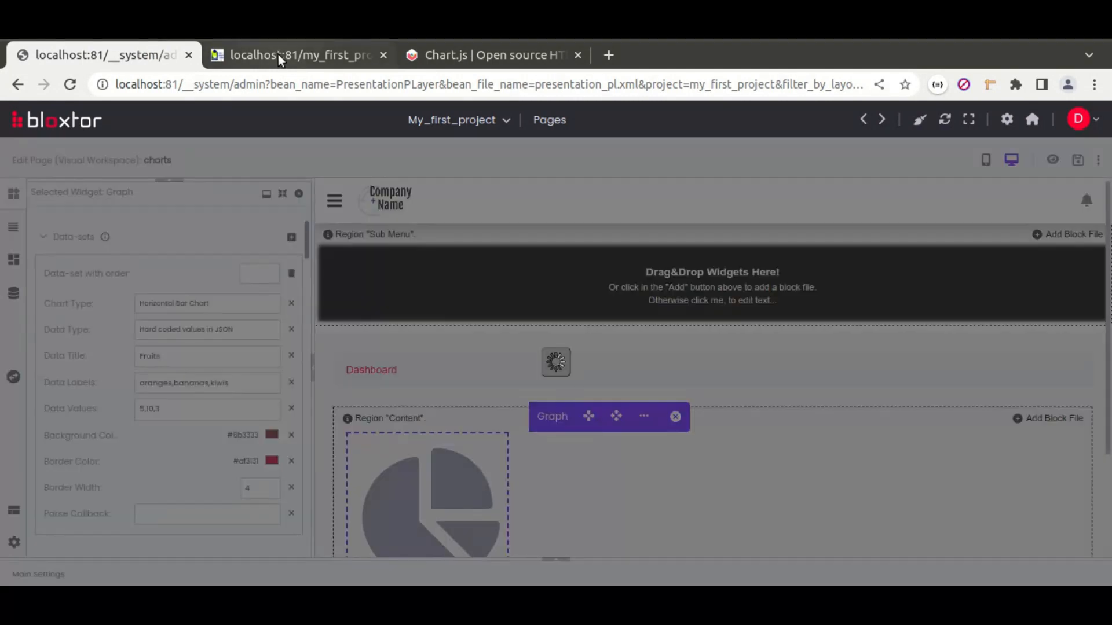
left_click(278, 54)
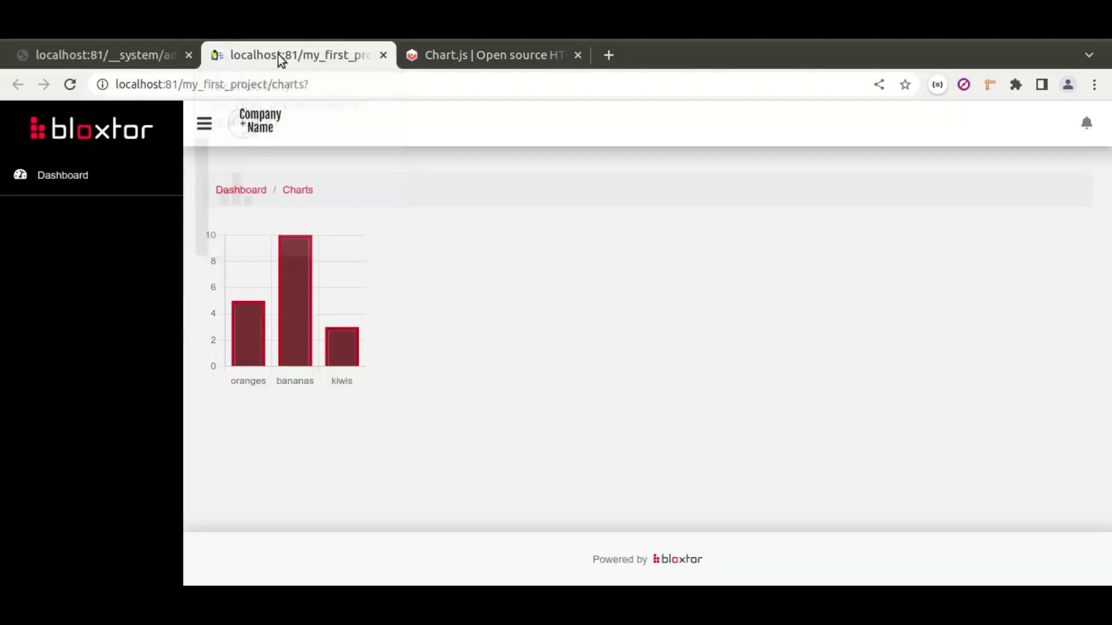
left_click(78, 78)
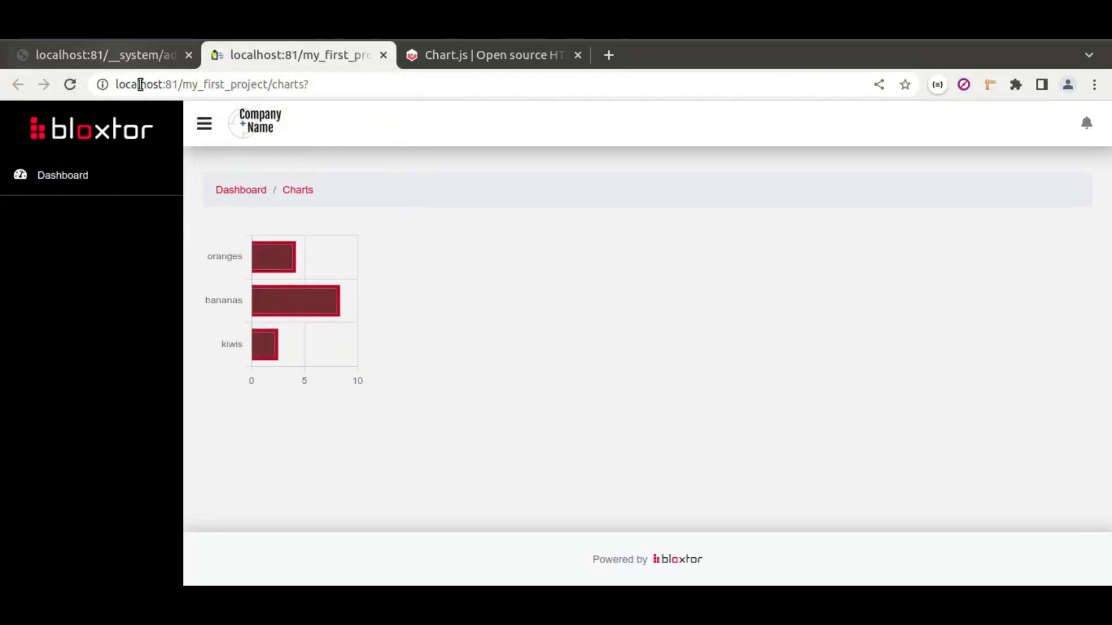
left_click(122, 55)
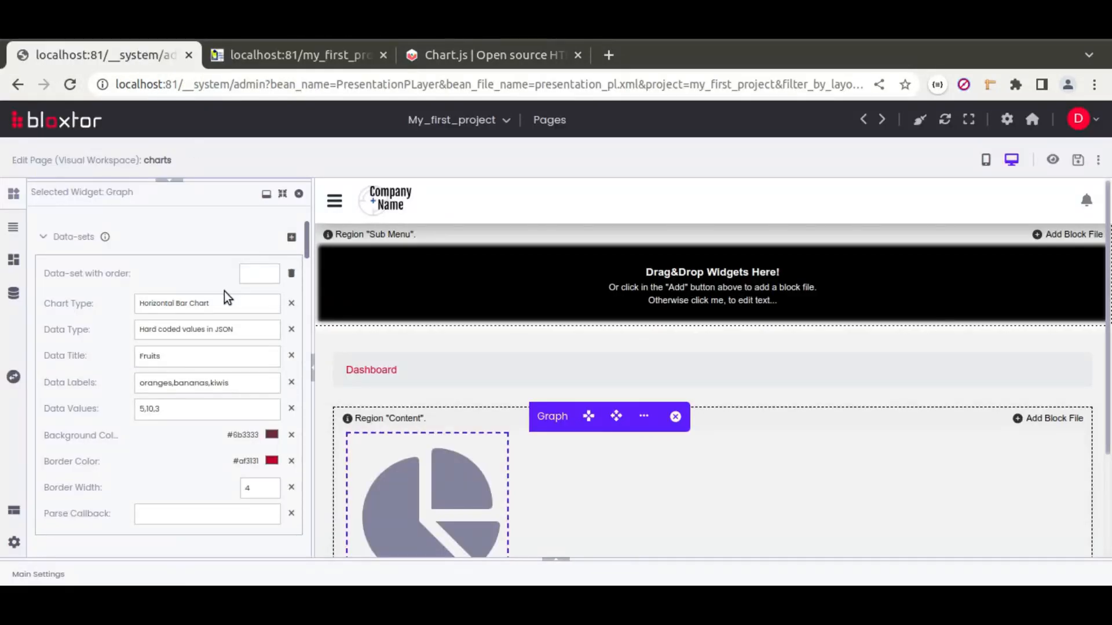
- Switch the data-set's chart type to Line Chart and preview the saved charts page
left_click(206, 304)
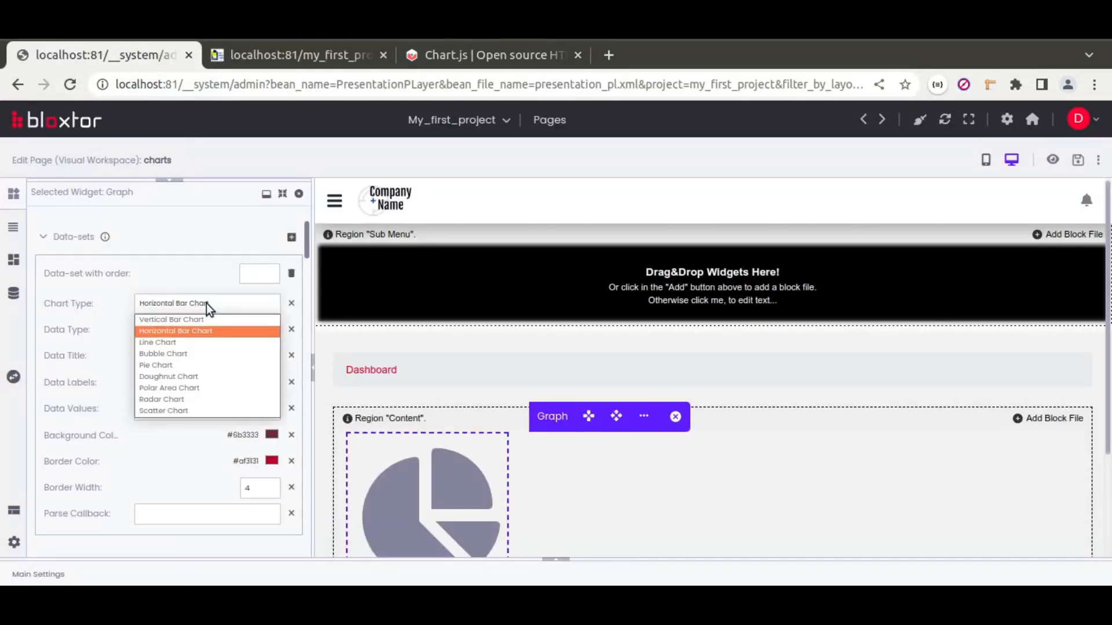
left_click(1078, 160)
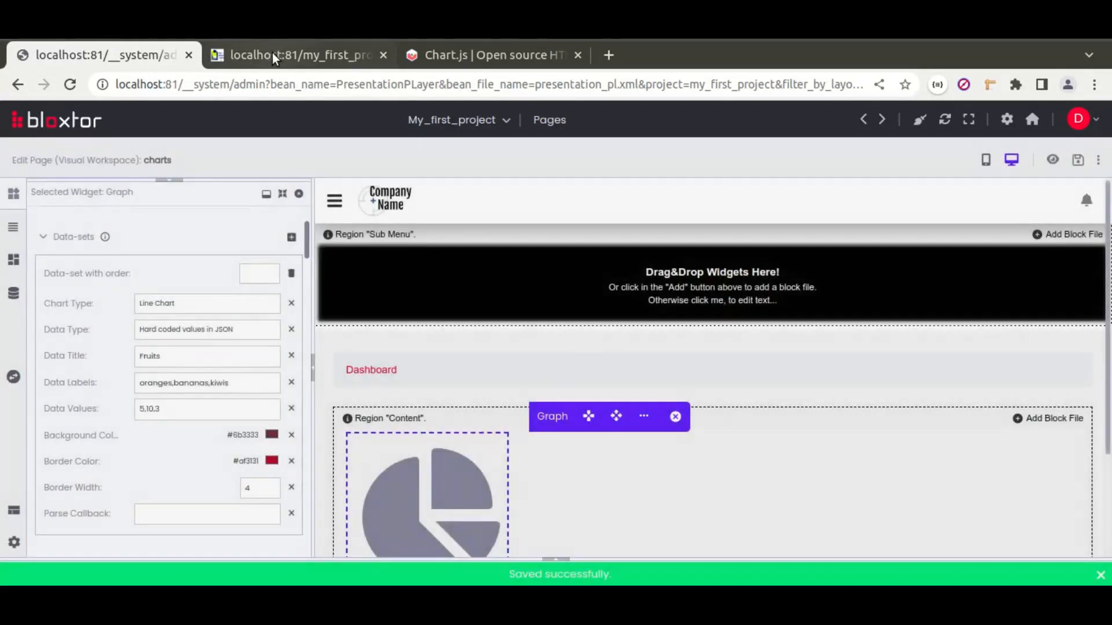
left_click(272, 53)
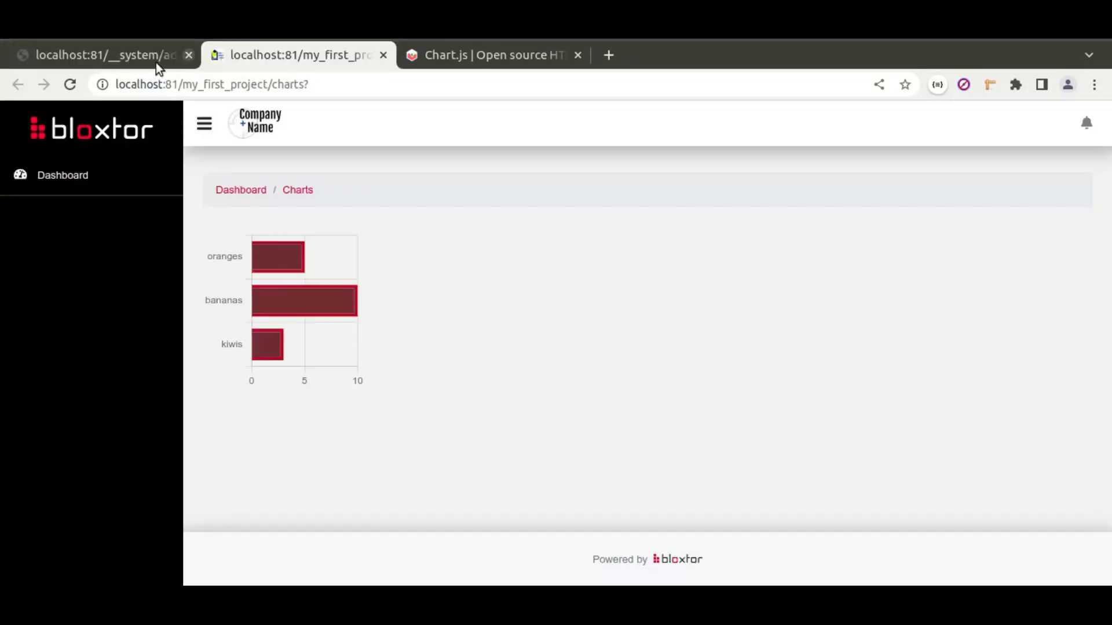
left_click(69, 84)
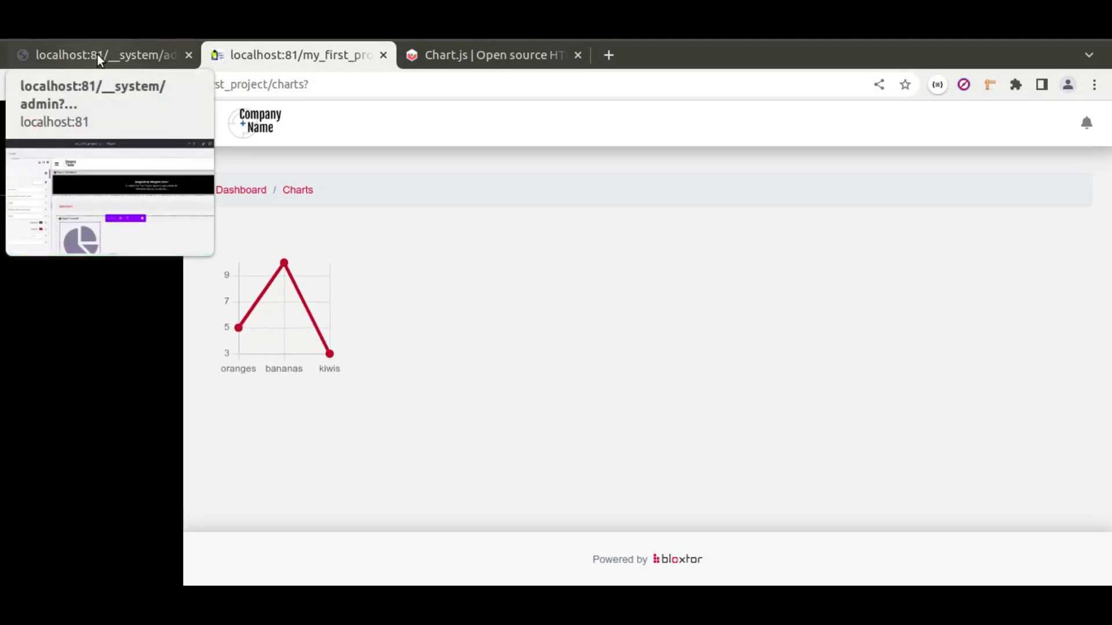
left_click(97, 54)
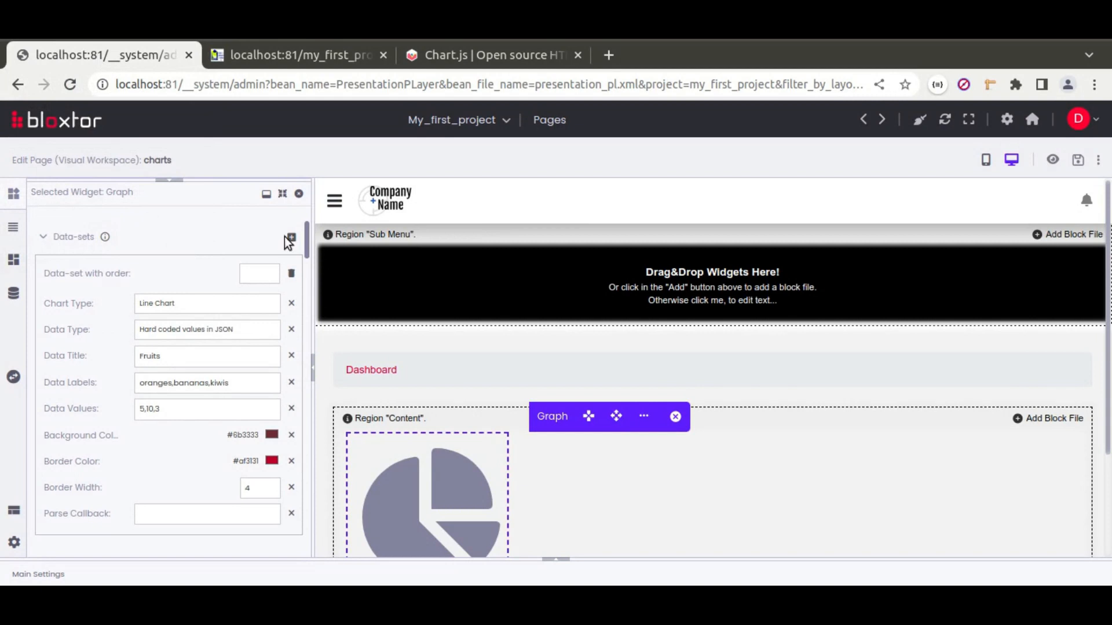
left_click(269, 56)
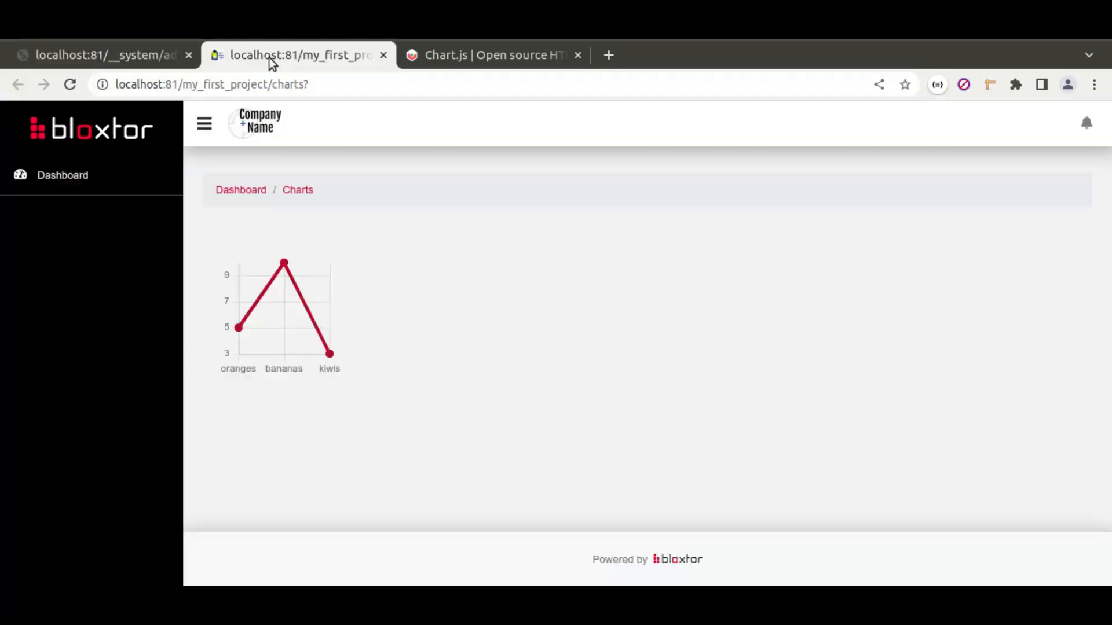
left_click(118, 57)
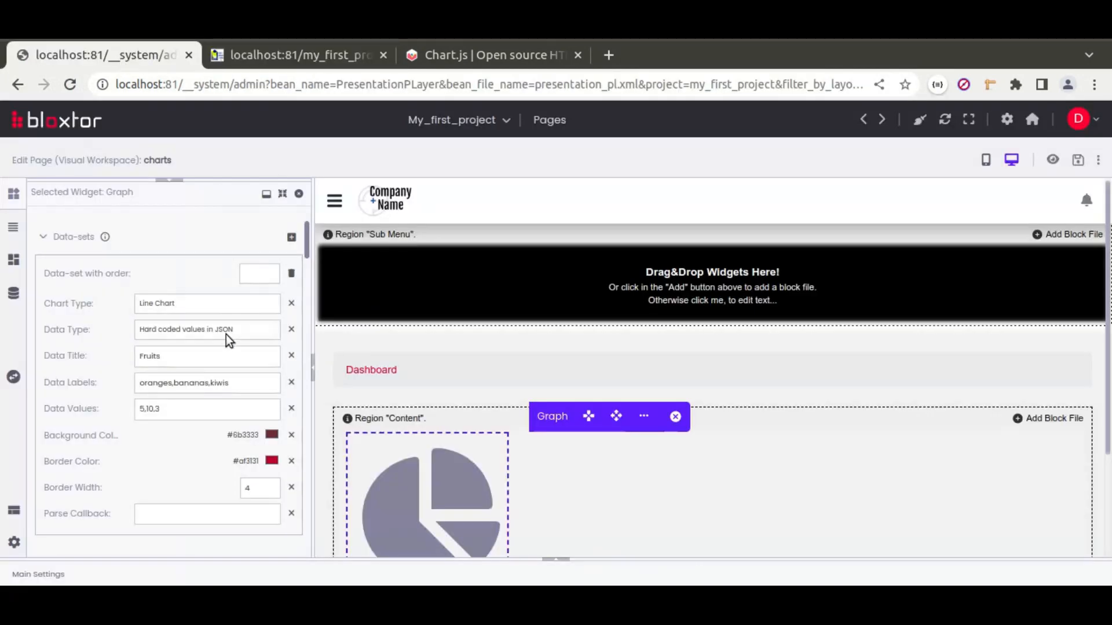
- Add a second data-set to the graph and set its data type to Hard coded values in JSON
left_click(292, 239)
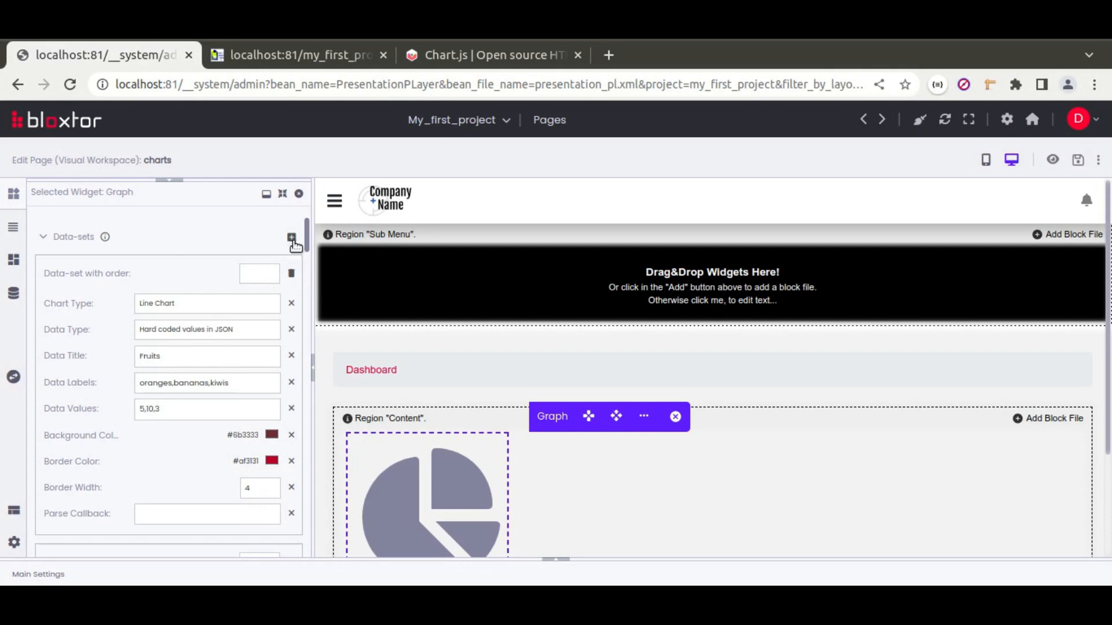
scroll(99, 315, "down", 3)
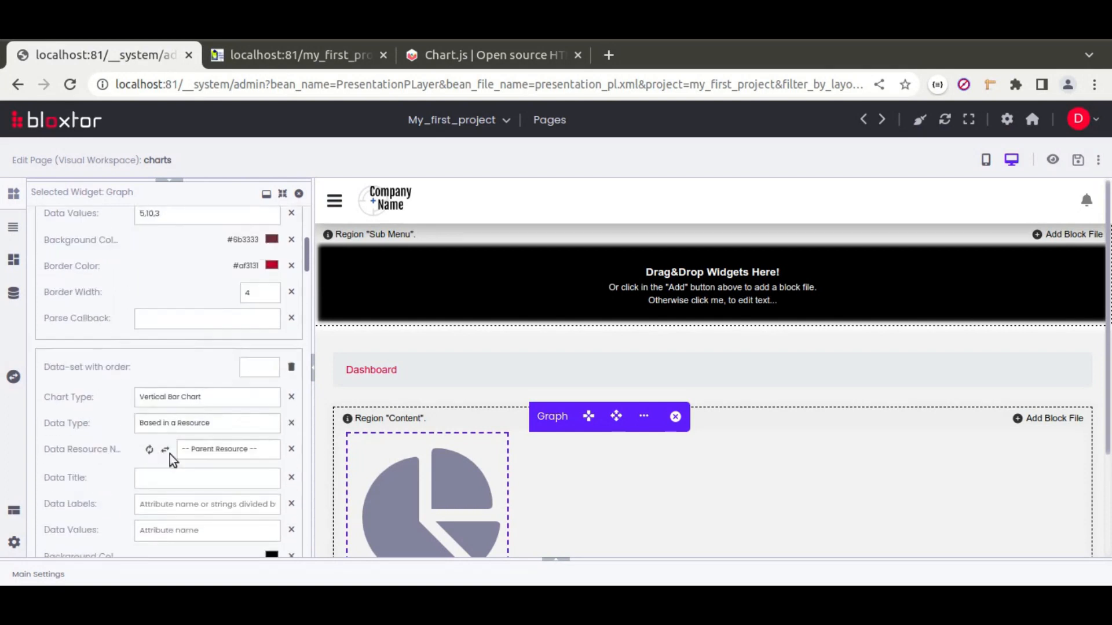
left_click(178, 424)
left_click(193, 454)
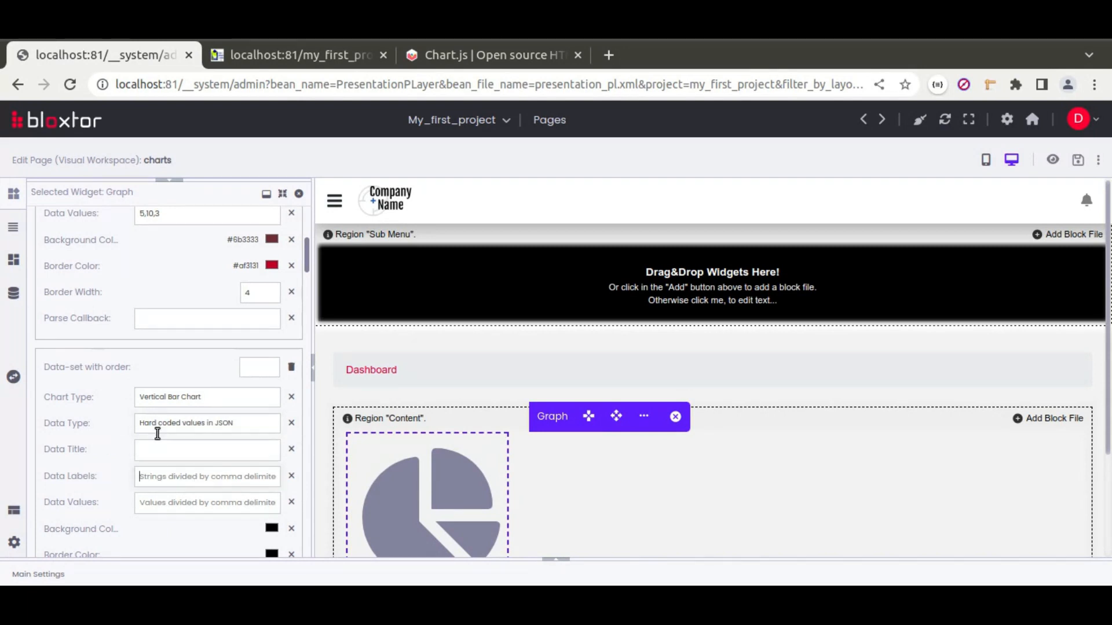
- Copy the labels "oranges,bananas,kiwis" from the first data-set into the second data-set's data labels
scroll(87, 345, "up", 2)
left_click_drag(144, 293, 143, 335)
key("ctrl+c")
scroll(103, 381, "down", 2)
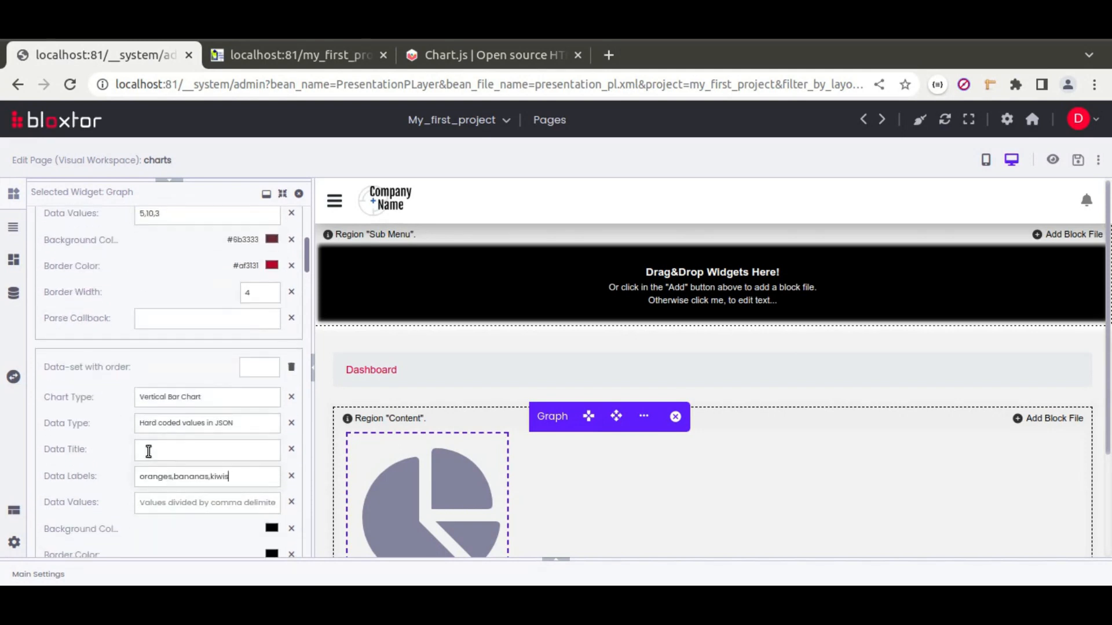
left_click(154, 472)
key("ctrl+v")
- Copy the values "5,10,3" from the first data-set into the second data-set's data values and save the page
scroll(113, 389, "up", 2)
left_click_drag(156, 311, 140, 312)
key("ctrl+c")
scroll(118, 374, "down", 4)
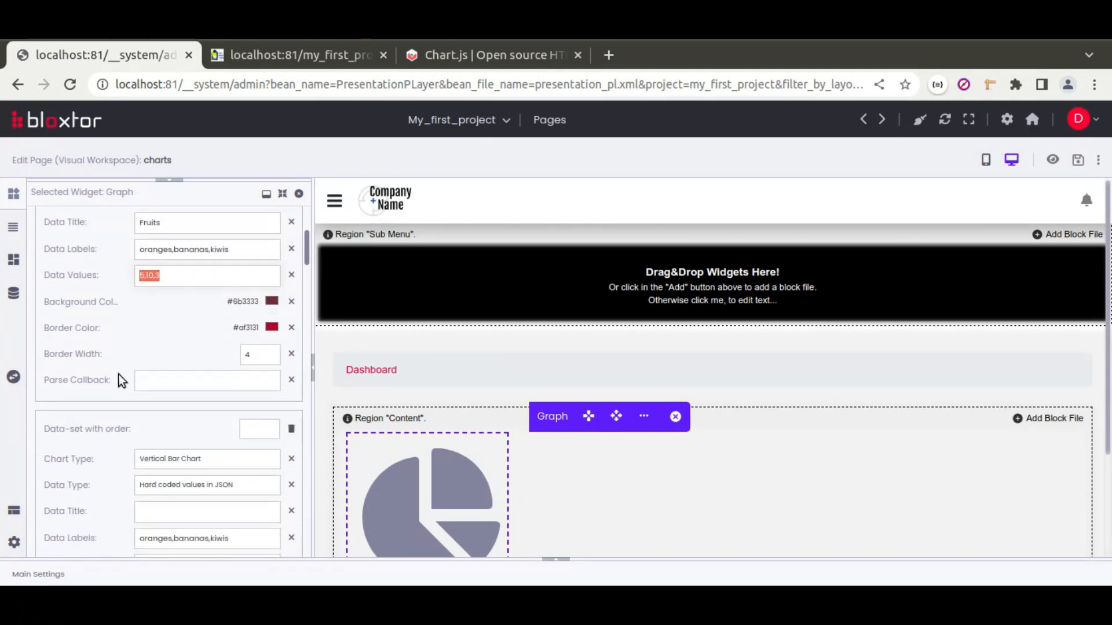
left_click(186, 405)
key("ctrl+v")
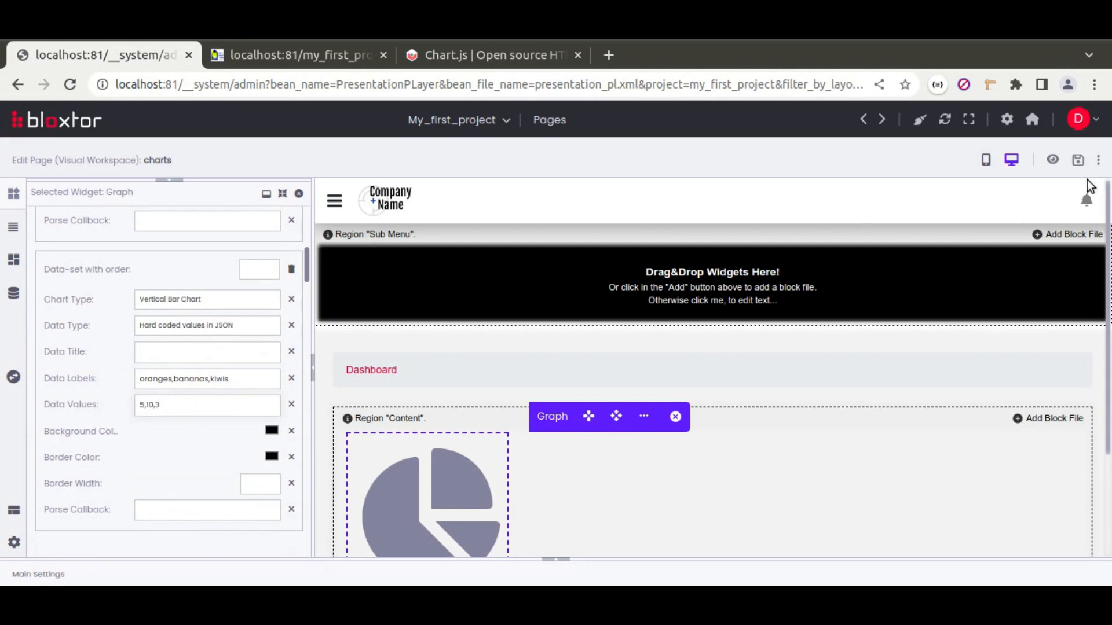
left_click(1077, 160)
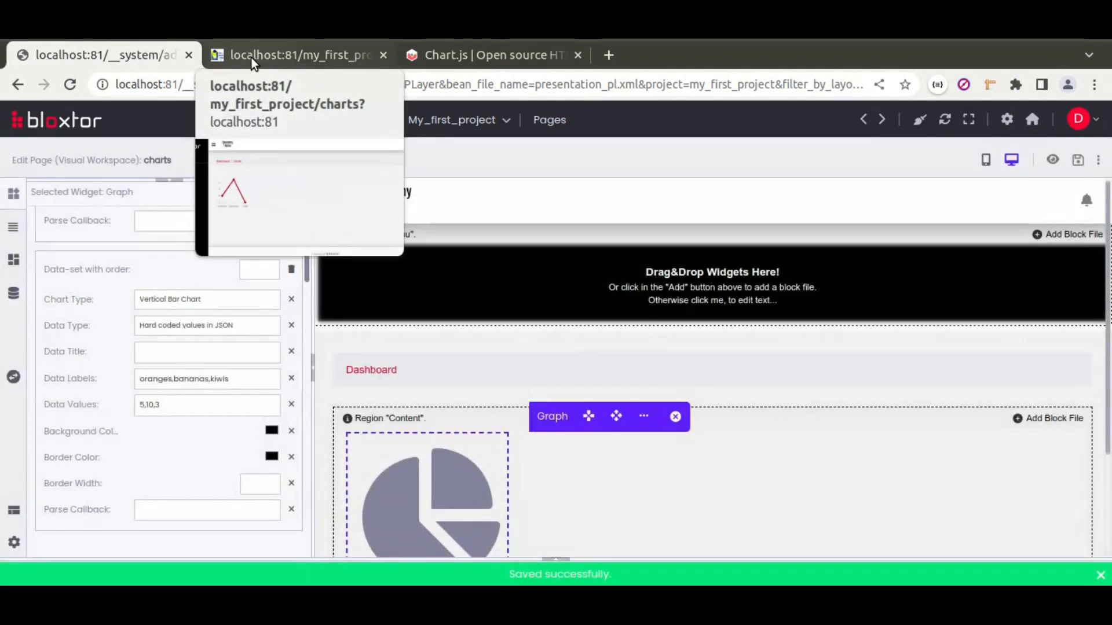
- Preview the charts page to check both data-sets in the graph, and return to the page editor
left_click(251, 57)
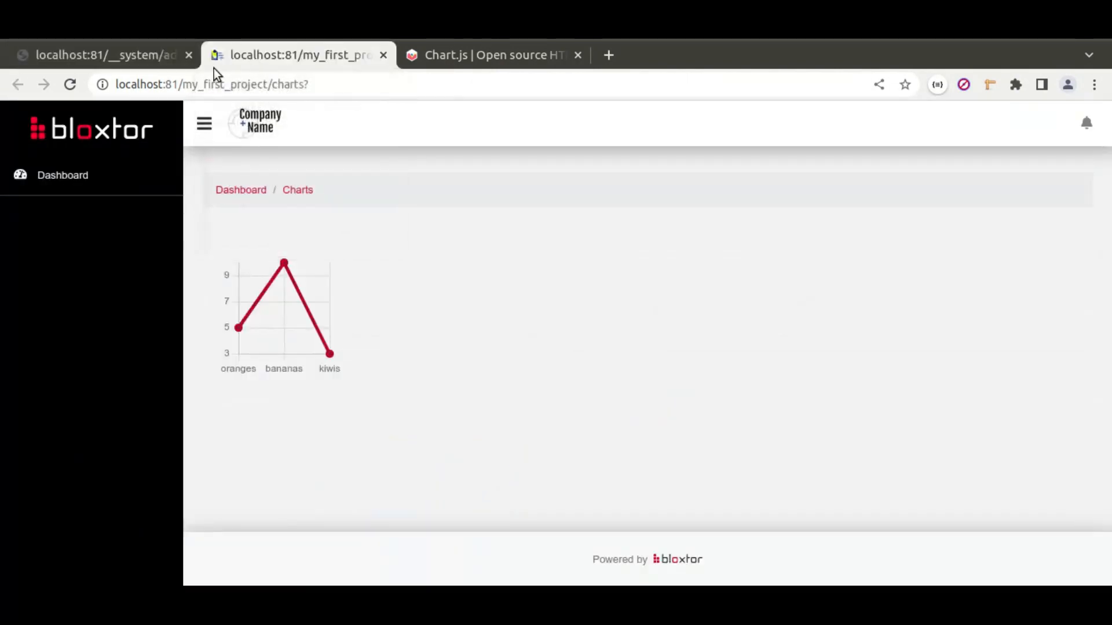
left_click(71, 85)
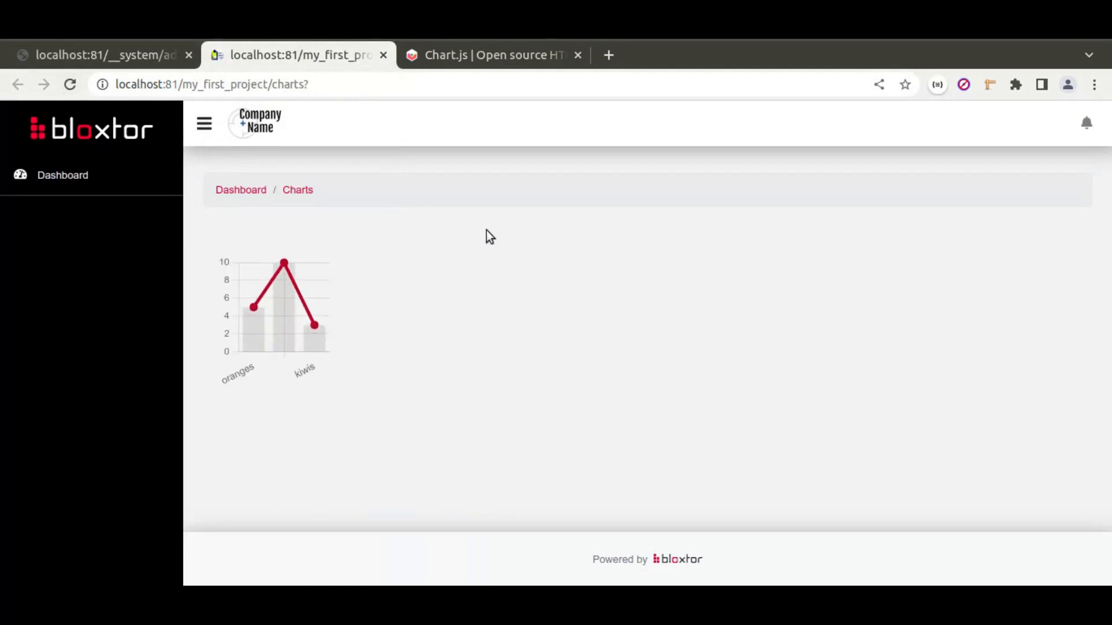
mouse_move(296, 262)
left_click(130, 52)
scroll(118, 356, "up", 5)
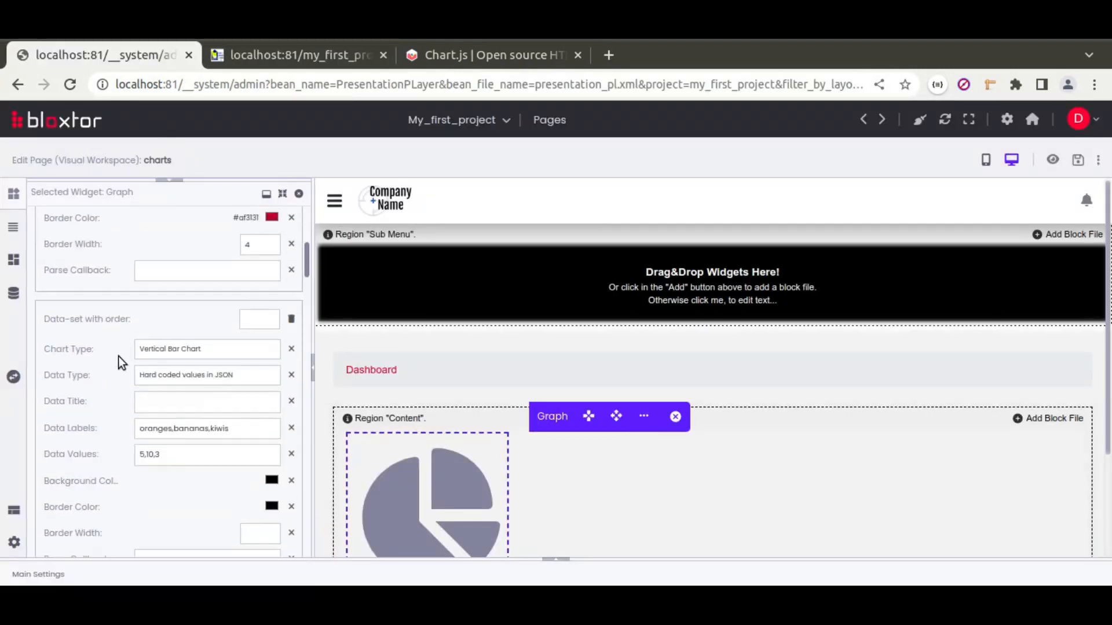
scroll(118, 357, "up", 2)
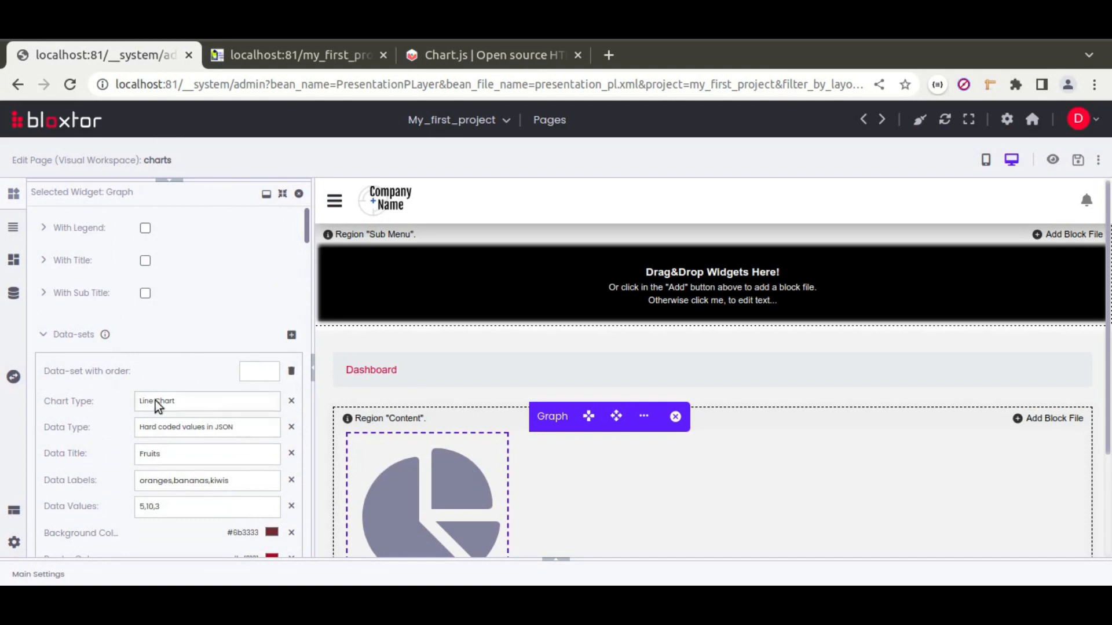
left_click(244, 428)
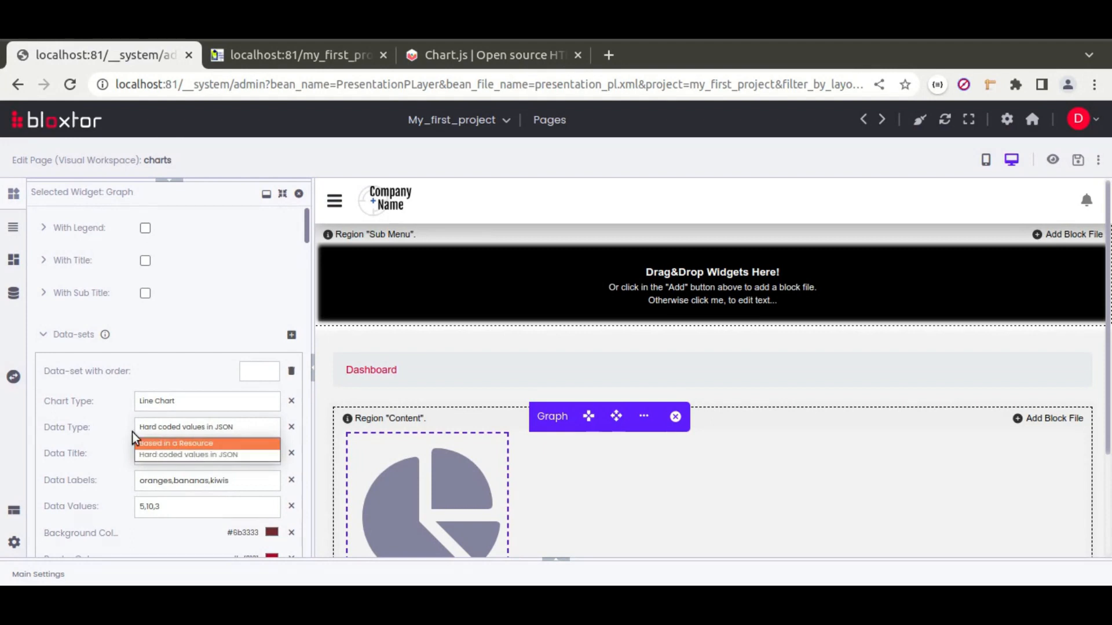
left_click(96, 416)
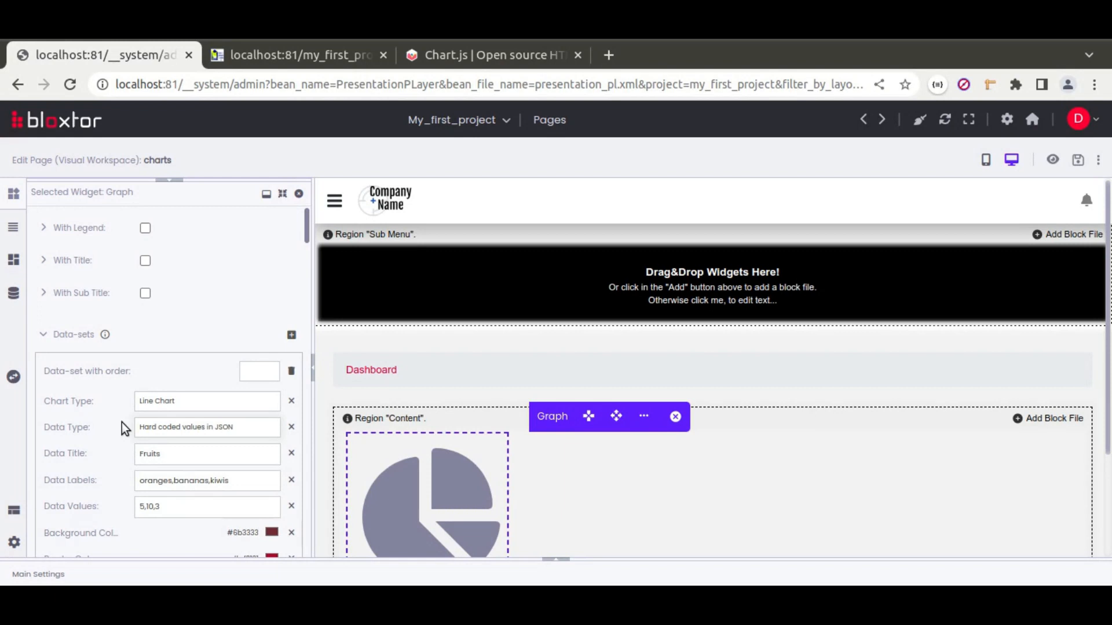
- Add a second Graph widget below the existing one in the Content region
left_click(284, 194)
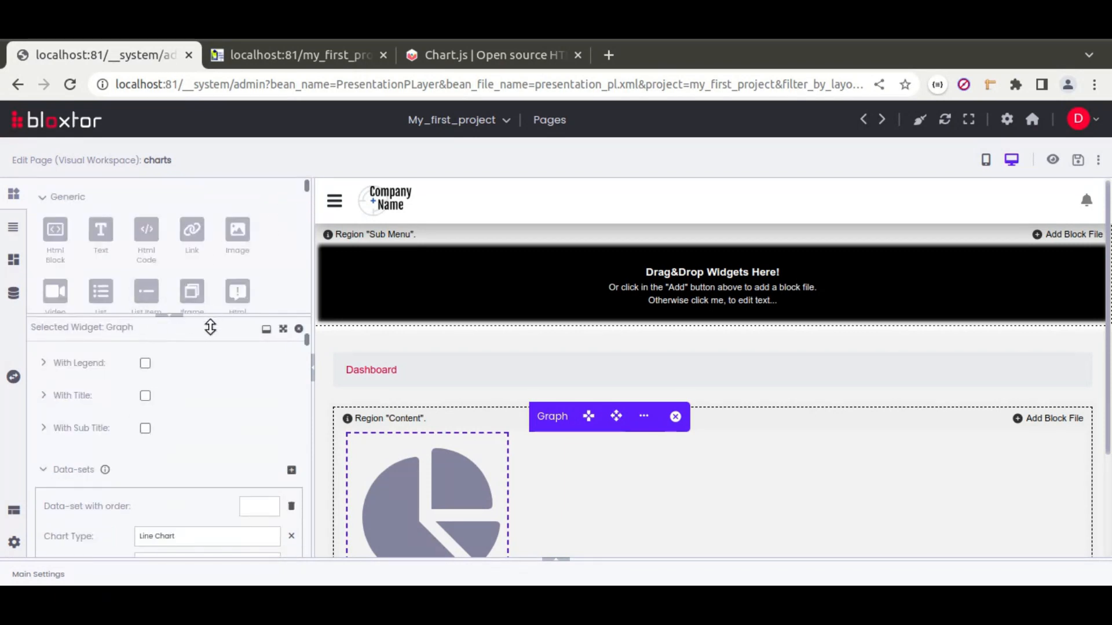
left_click_drag(206, 323, 203, 395)
left_click_drag(56, 353, 603, 521)
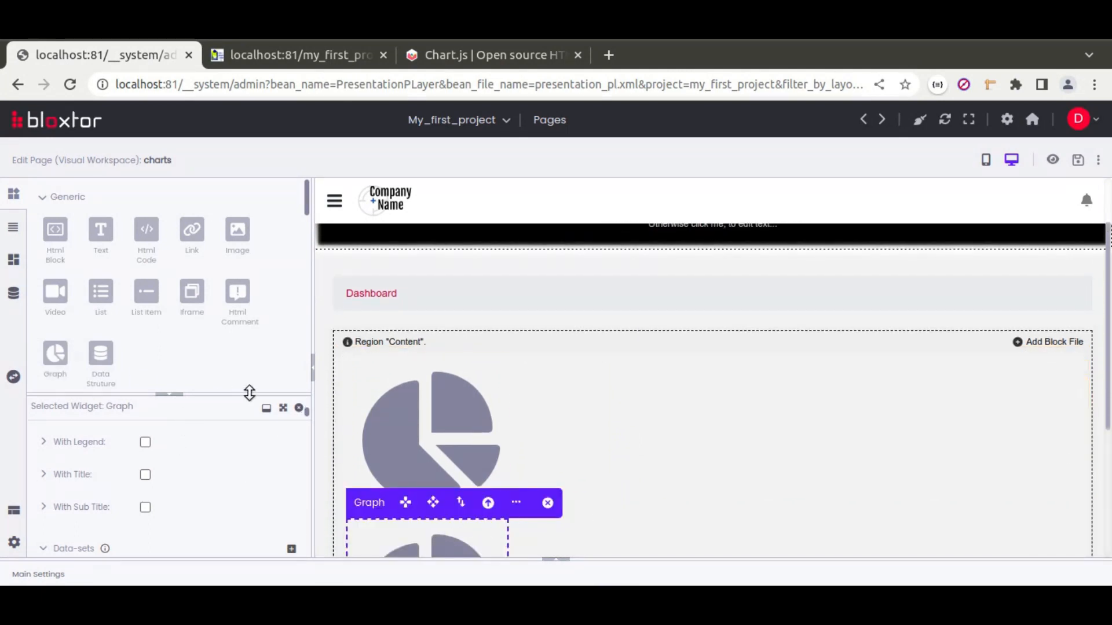
- Expand the new Graph widget's properties and enable its legend, title and sub title
left_click(282, 408)
scroll(165, 320, "up", 3)
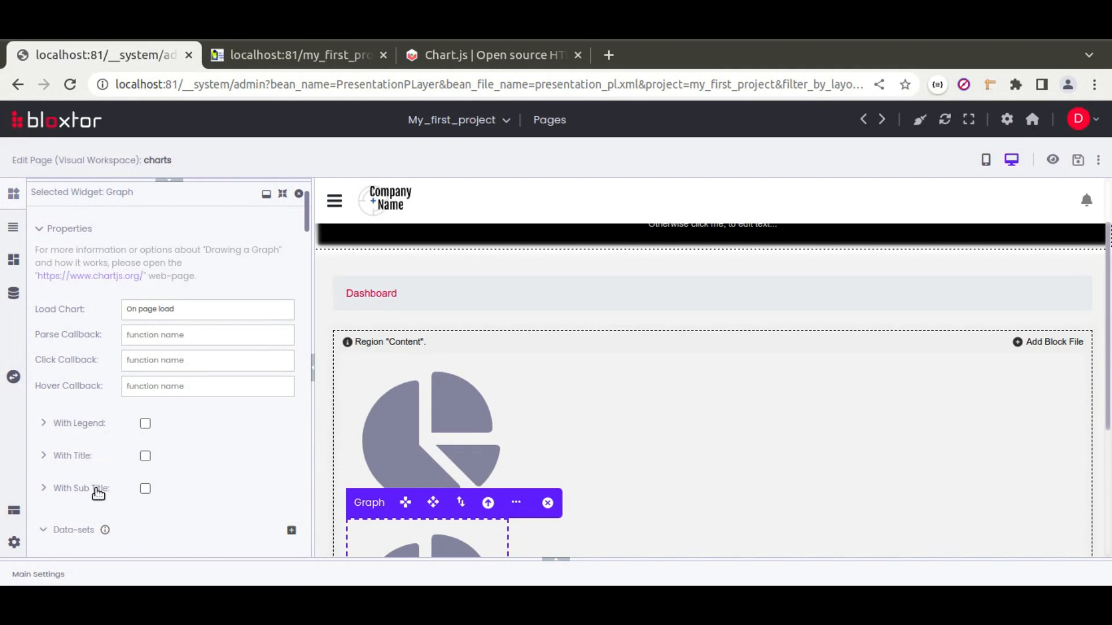
left_click(76, 456)
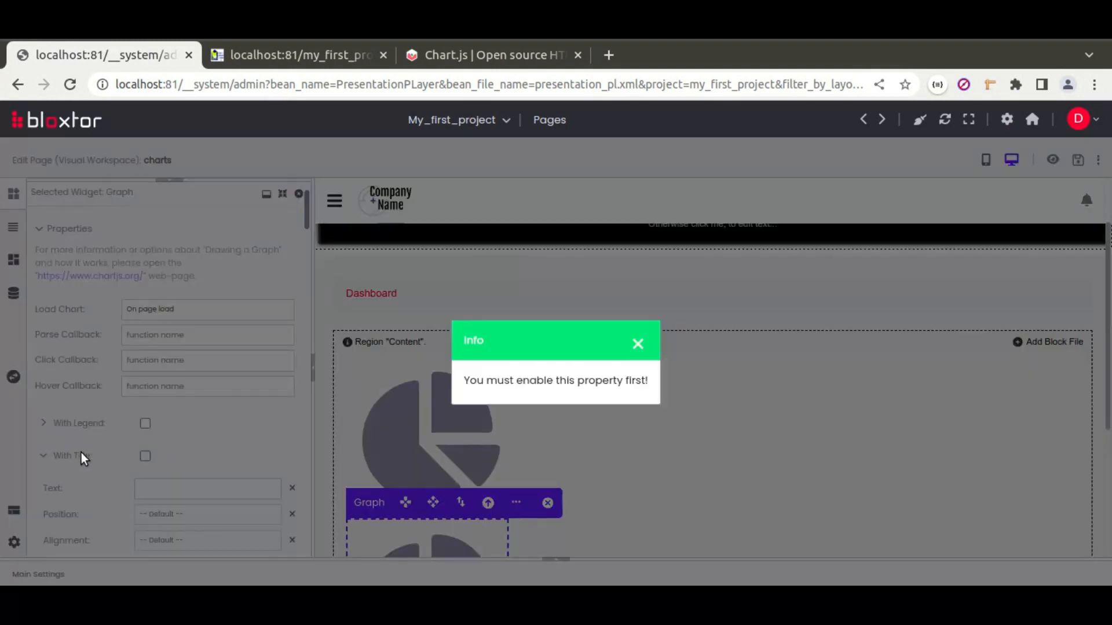
left_click(637, 345)
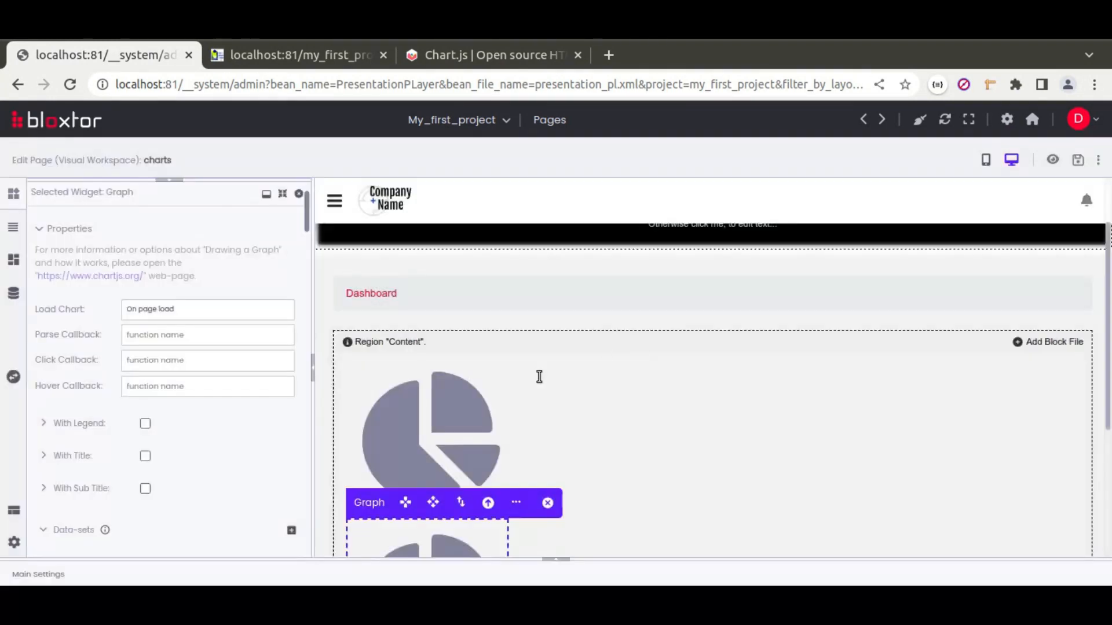
left_click(144, 456)
left_click(145, 424)
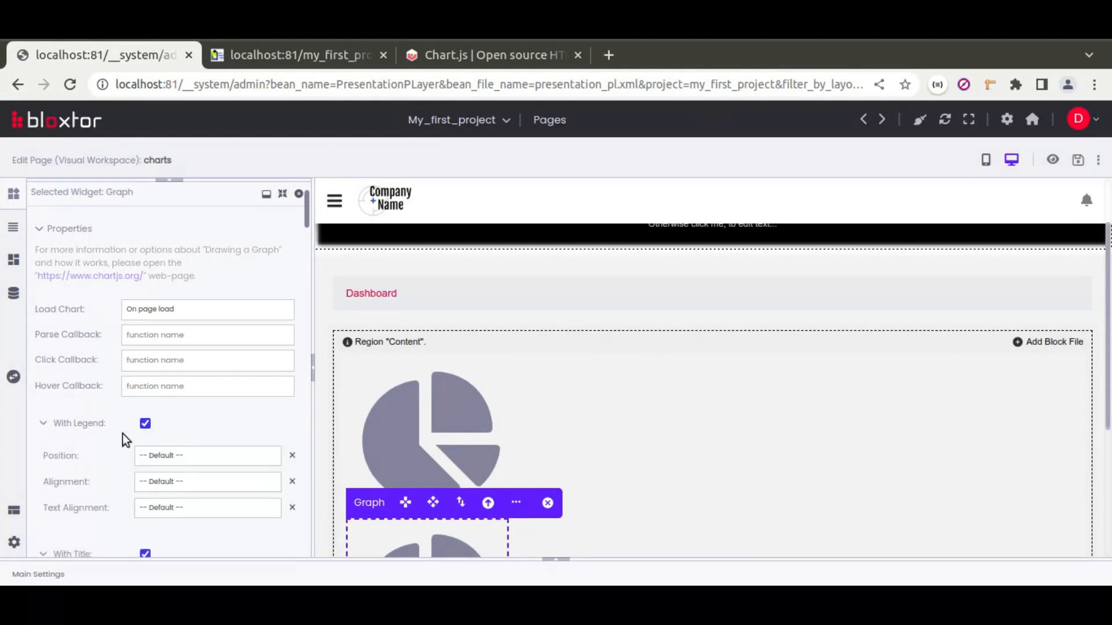
scroll(123, 434, "down", 5)
left_click(145, 446)
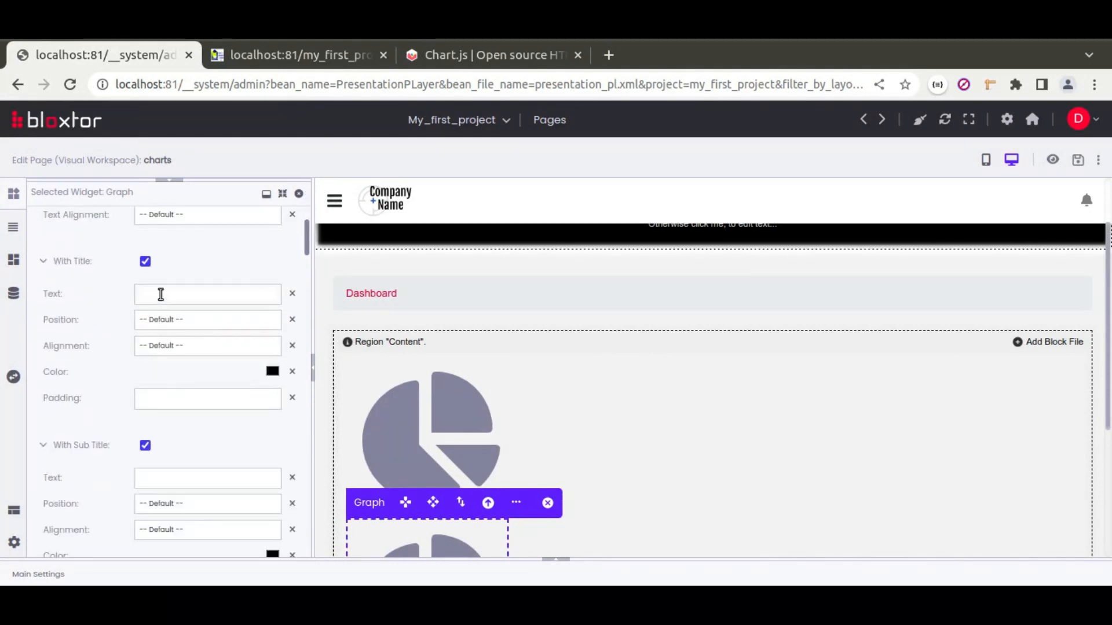
- Set the graph's title text to "This is the title" and its sub title text to "This is the sub title"
left_click(160, 294)
type("Th")
left_click(161, 476)
type("R")
type("his is the su")
type("b title")
- Set the second graph's legend position to Right
scroll(122, 406, "up", 3)
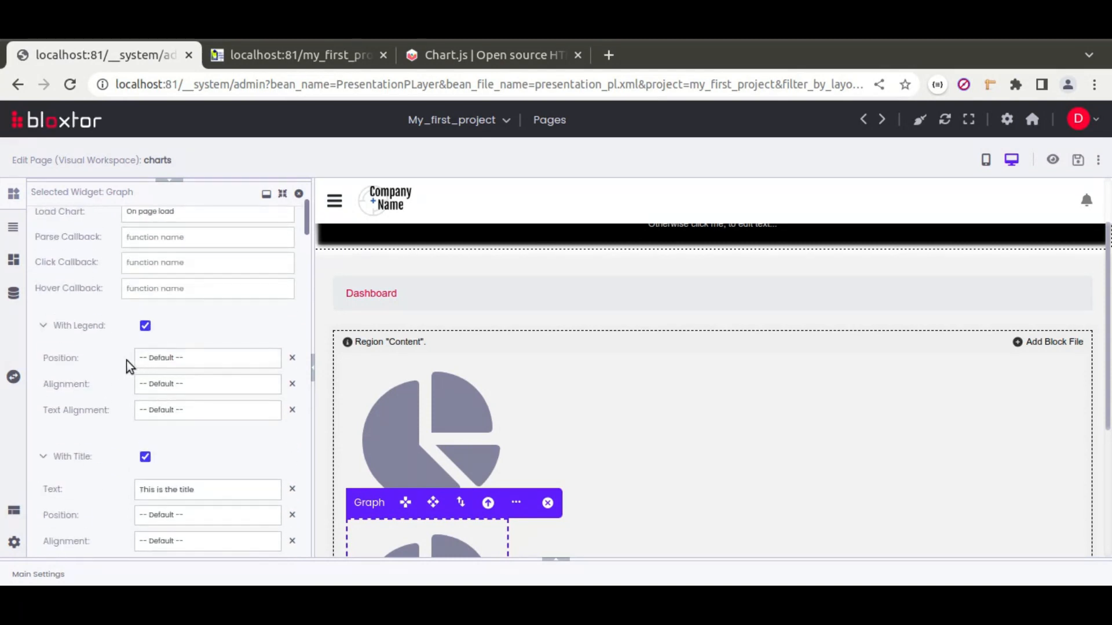
left_click(182, 357)
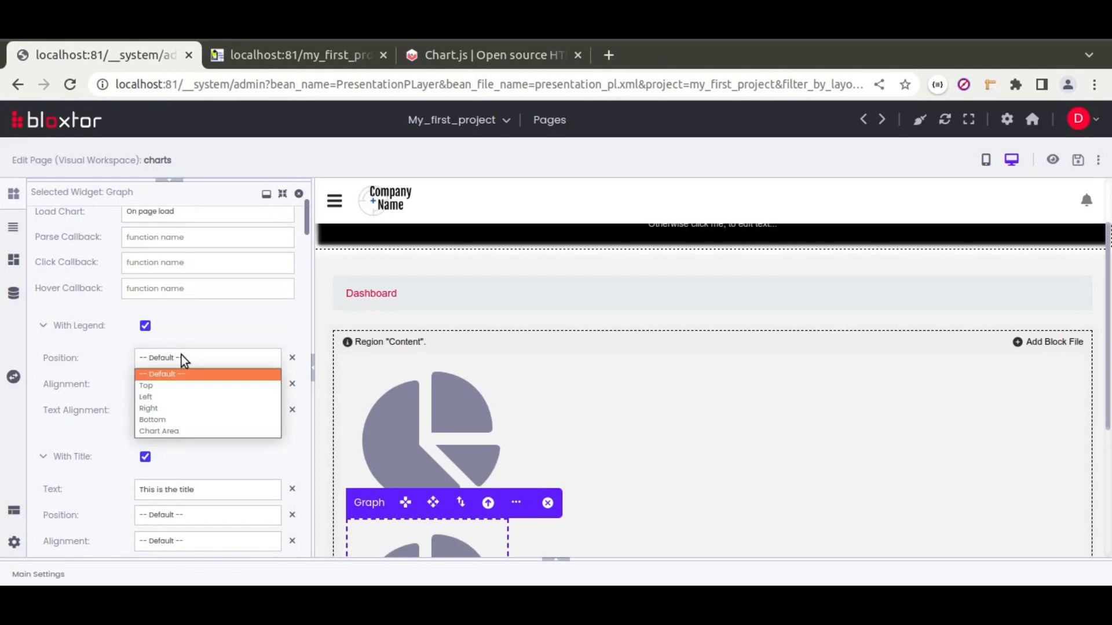
left_click(175, 407)
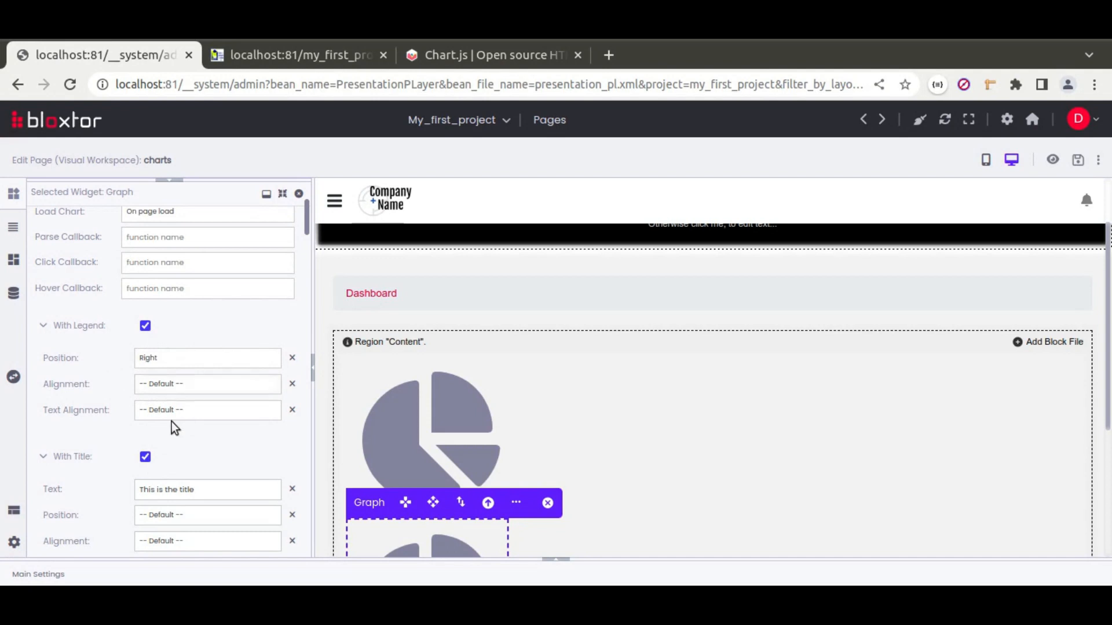
scroll(145, 465, "up", 2)
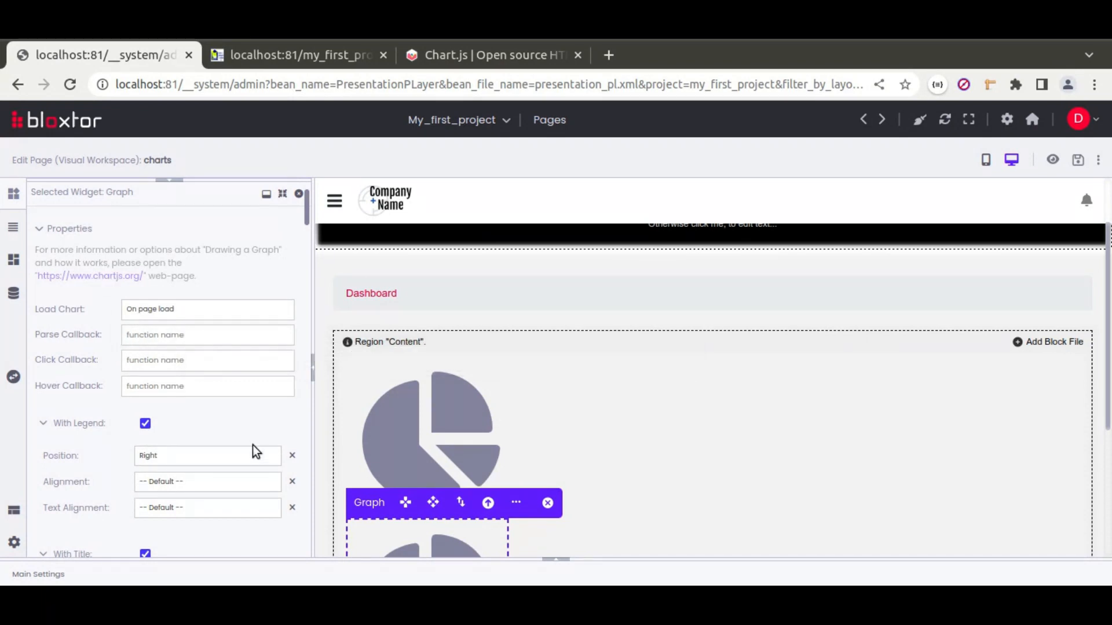
- Look at the Chart.js website for chart reference, and return to the page editor
left_click(472, 55)
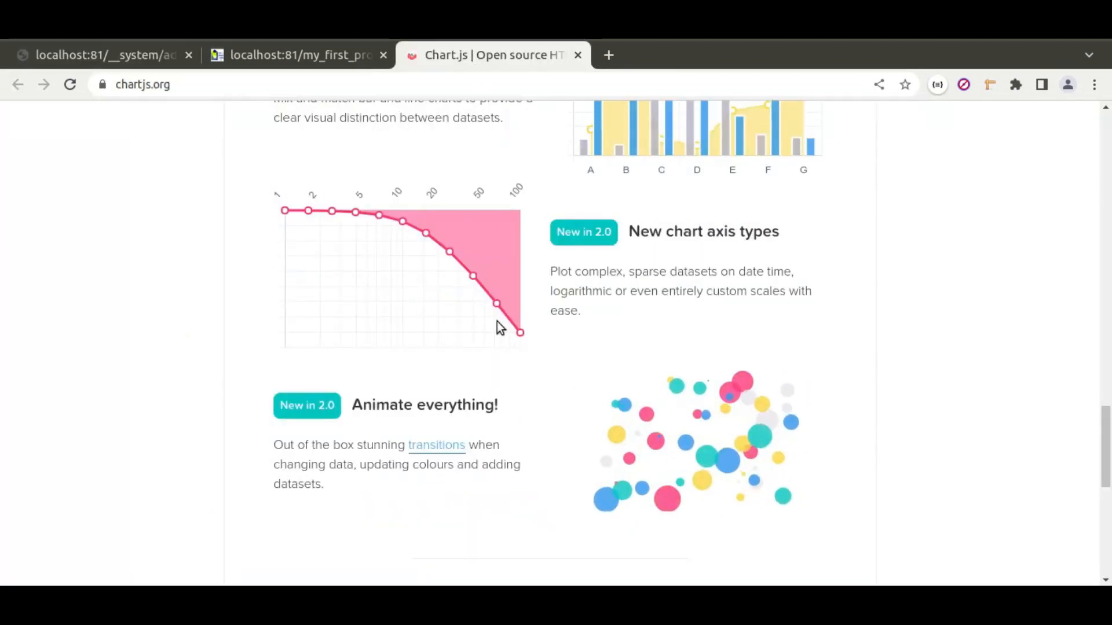
left_click(90, 55)
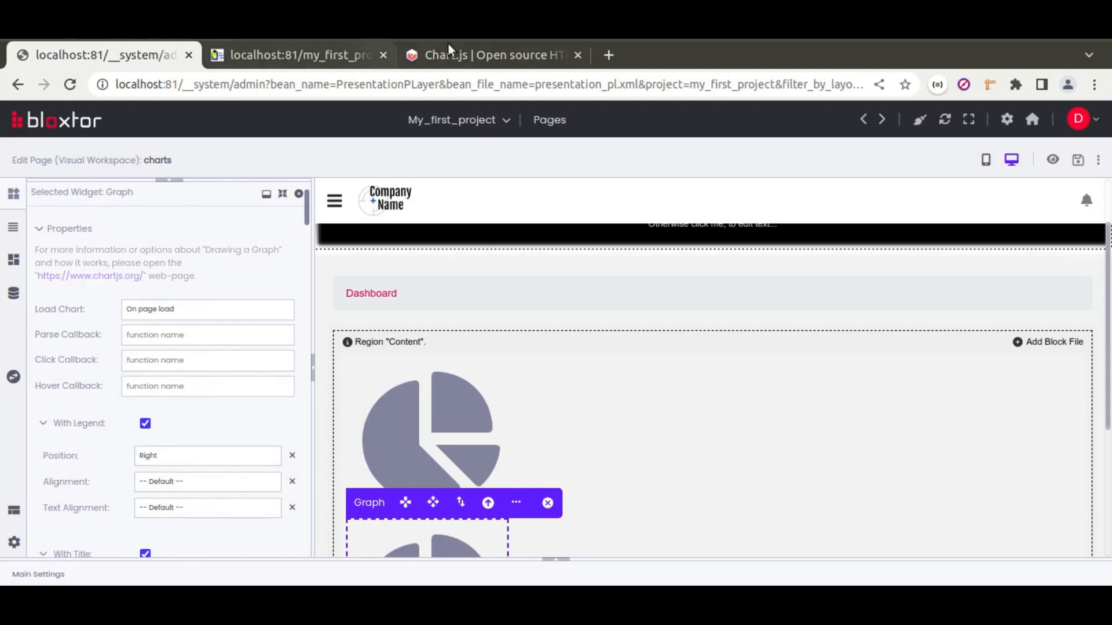
left_click(465, 55)
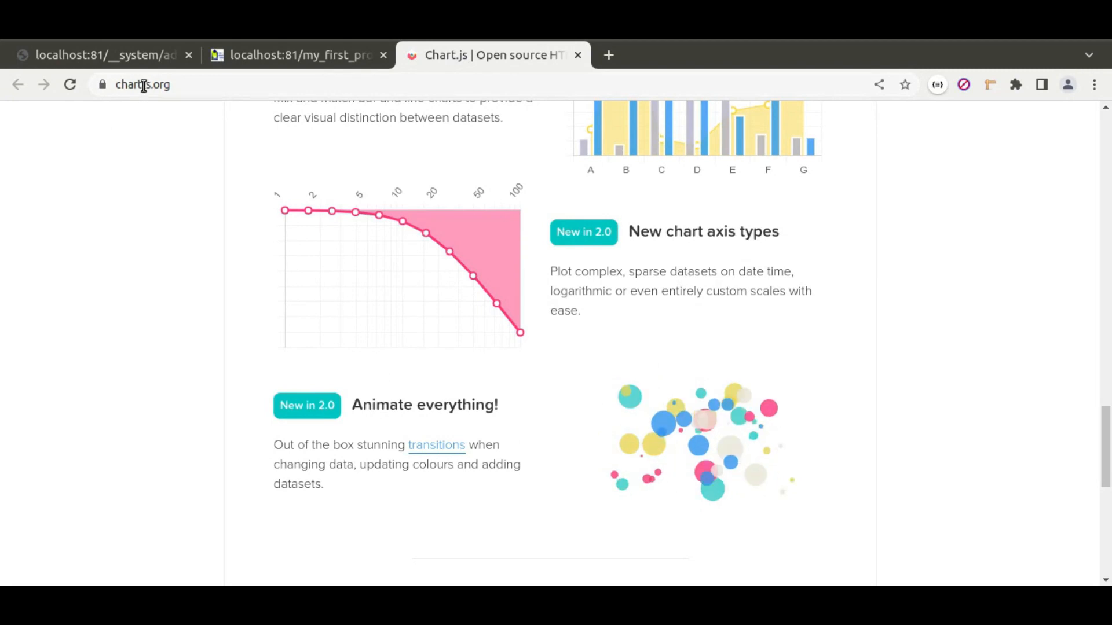
left_click(106, 54)
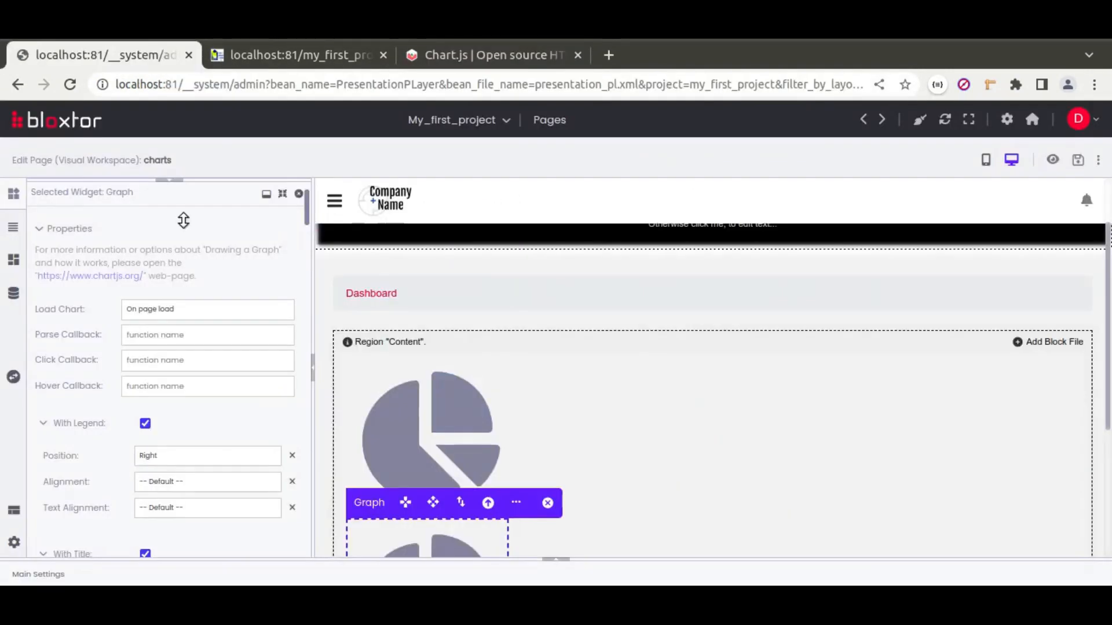
- Add a data-set to the second graph
scroll(58, 380, "down", 6)
scroll(105, 373, "down", 6)
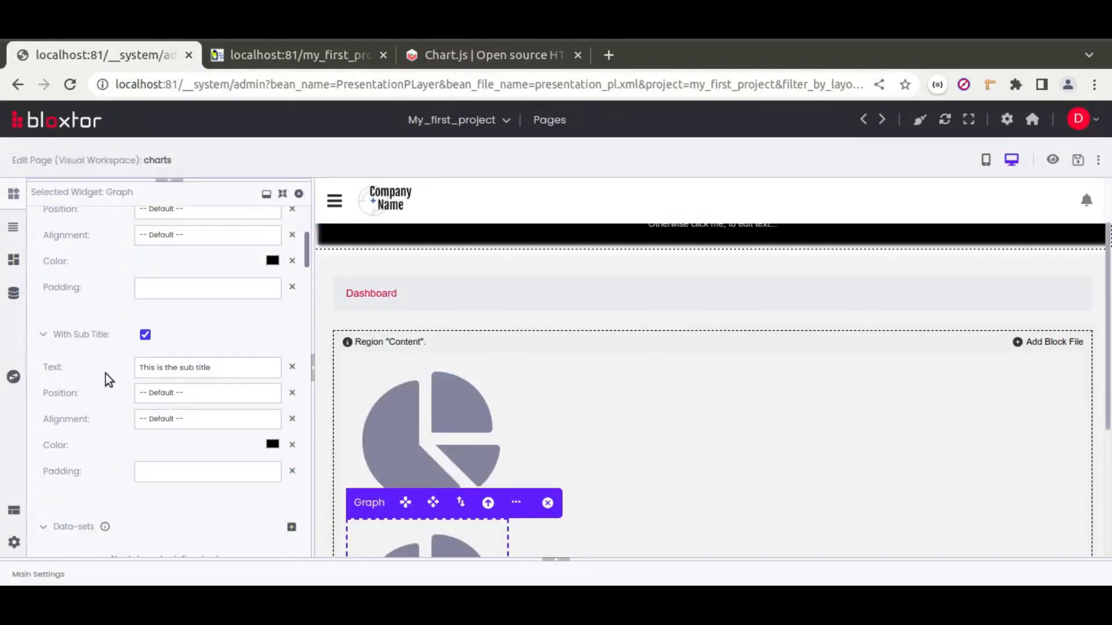
left_click(290, 250)
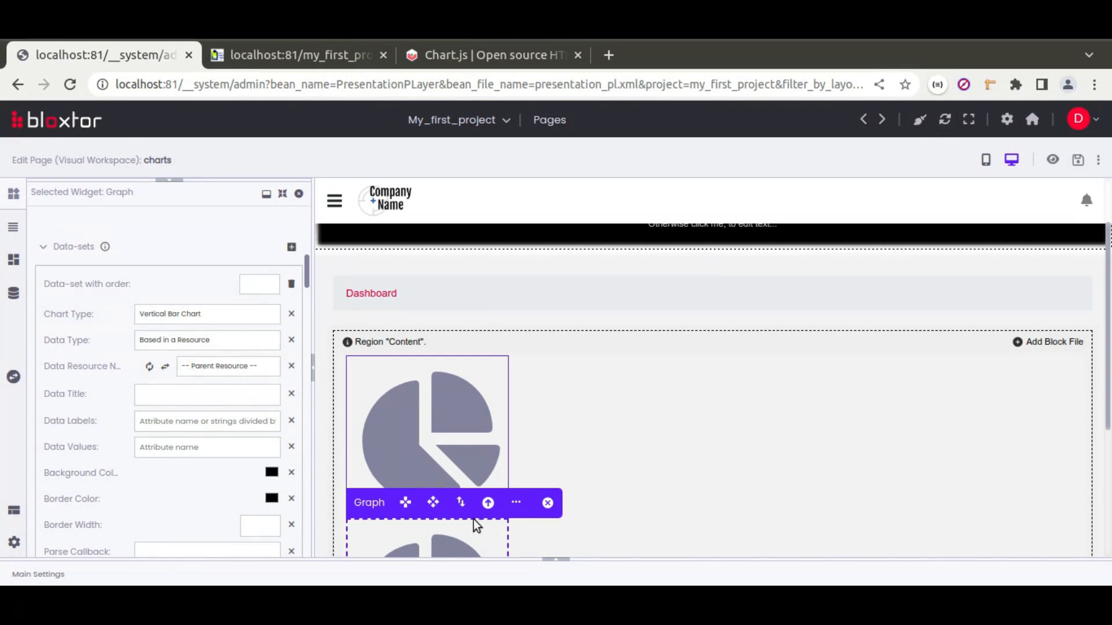
- Add a "Result from array" action to the page's resources and give it three array entries
left_click(557, 559)
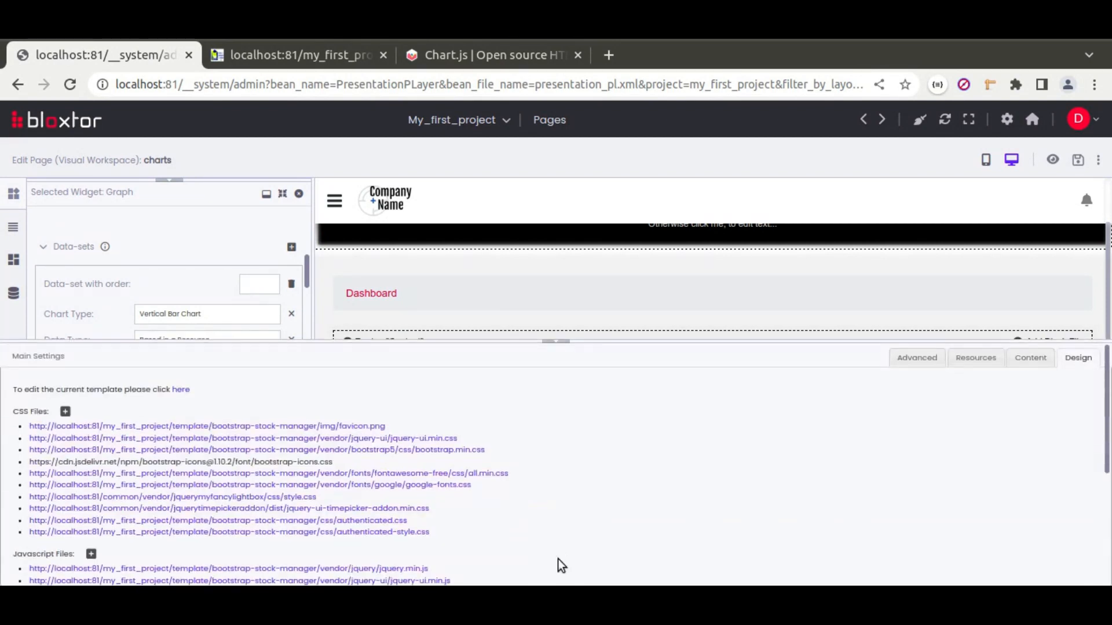
left_click(983, 362)
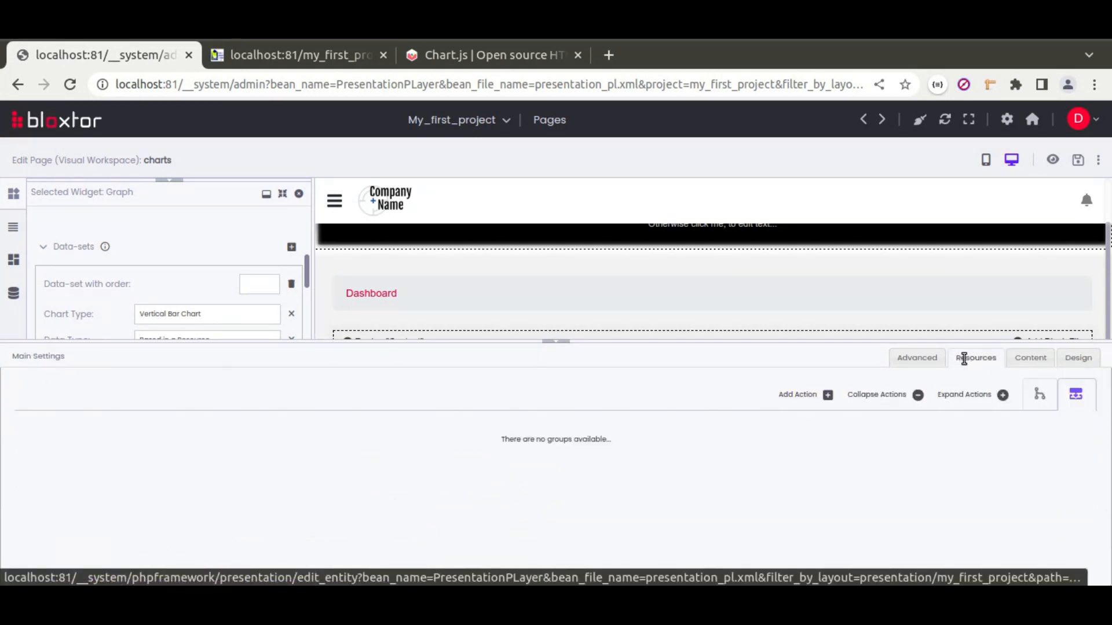
left_click(796, 396)
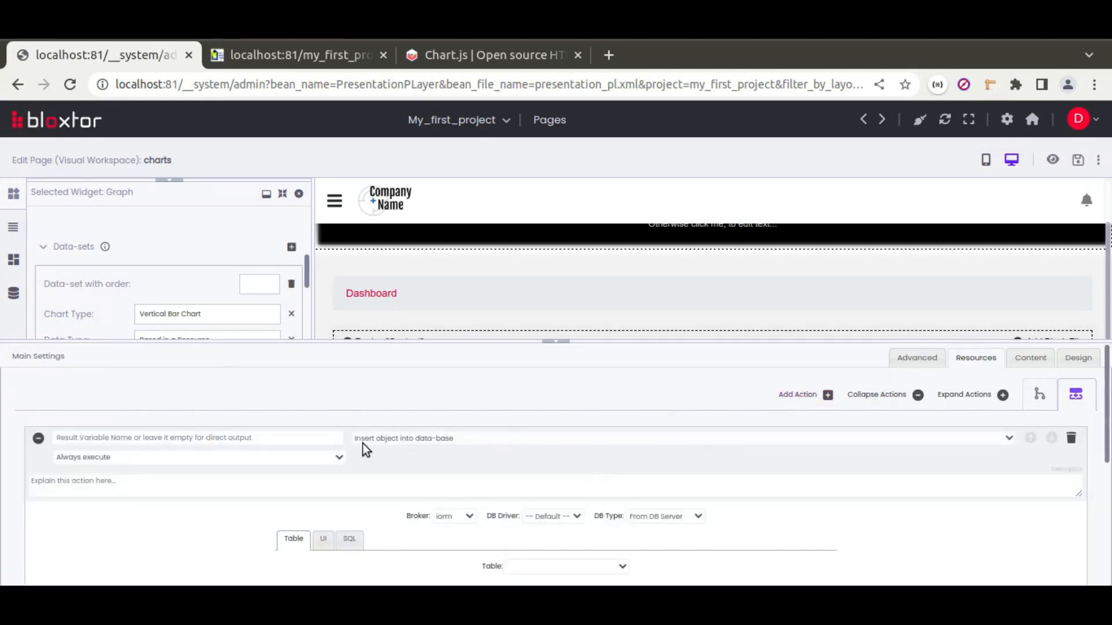
left_click(407, 439)
scroll(538, 360, "down", 5)
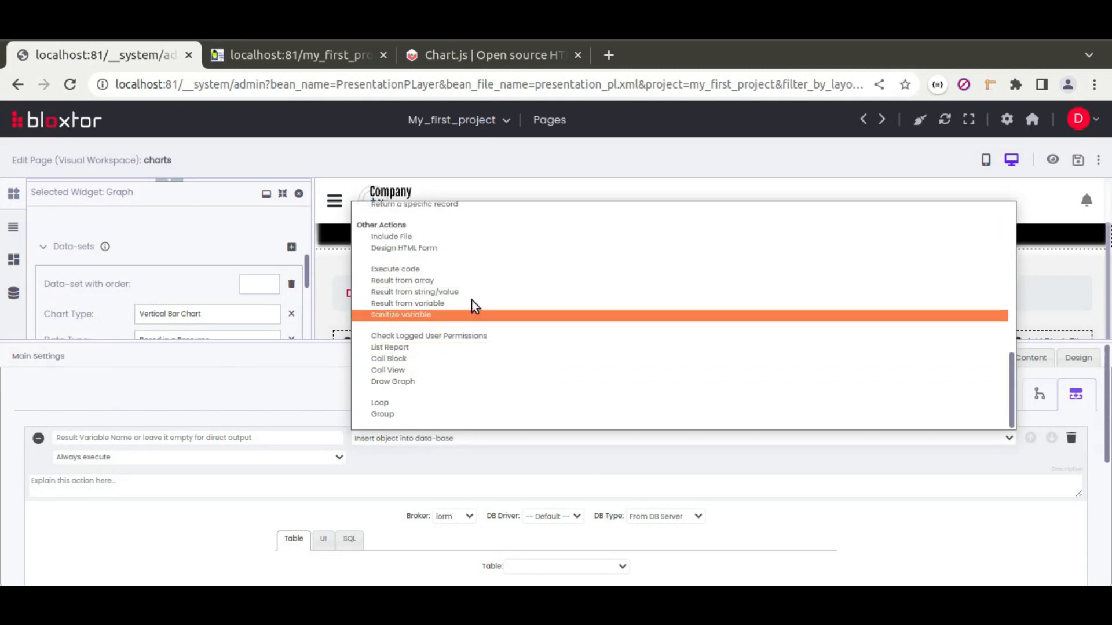
left_click(417, 280)
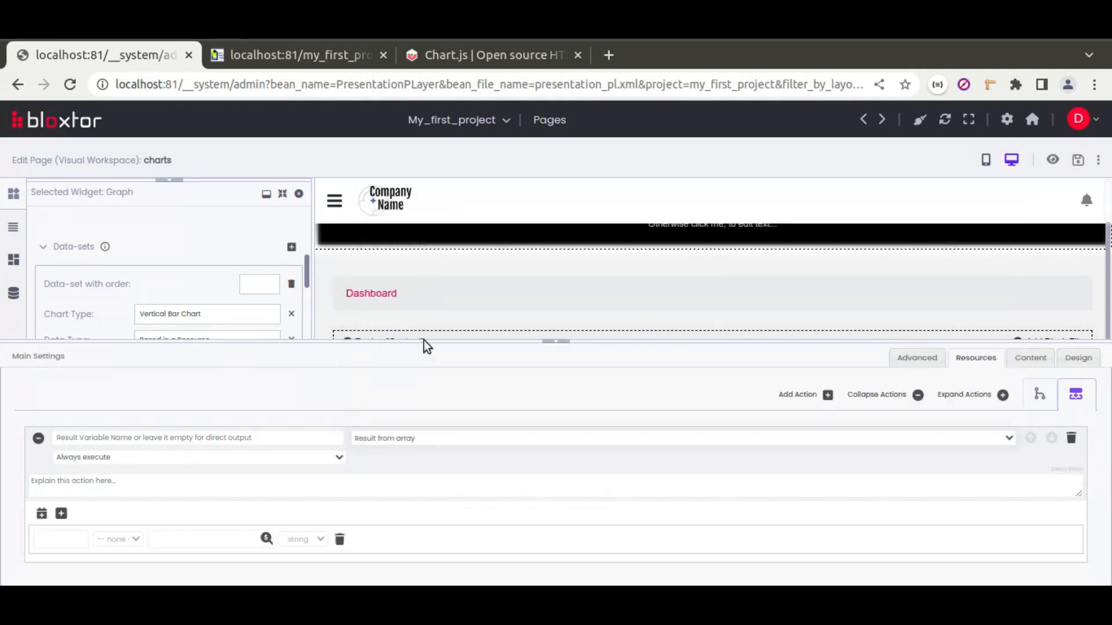
left_click(62, 515)
left_click(63, 515)
scroll(124, 481, "down", 1)
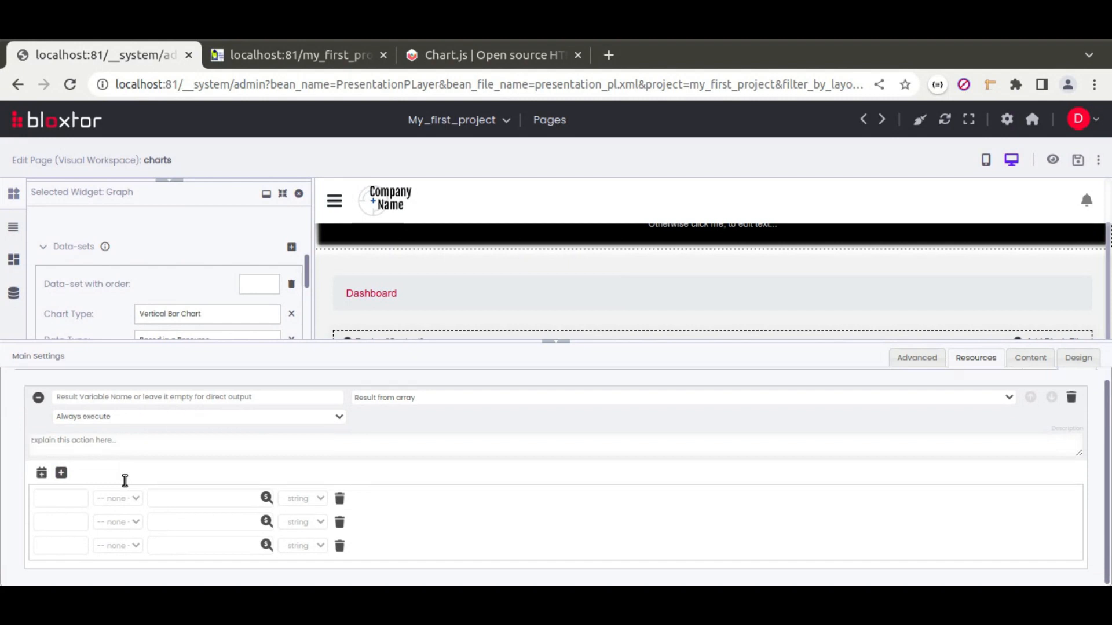
- Fill the array entries with oranges = 10, bananas = 15 and kiwis = 30
left_click(58, 505)
type("oranges")
left_click(59, 520)
type("bananas")
left_click(49, 544)
type("kiwis")
left_click(171, 495)
left_click(182, 520)
type("15")
left_click(172, 544)
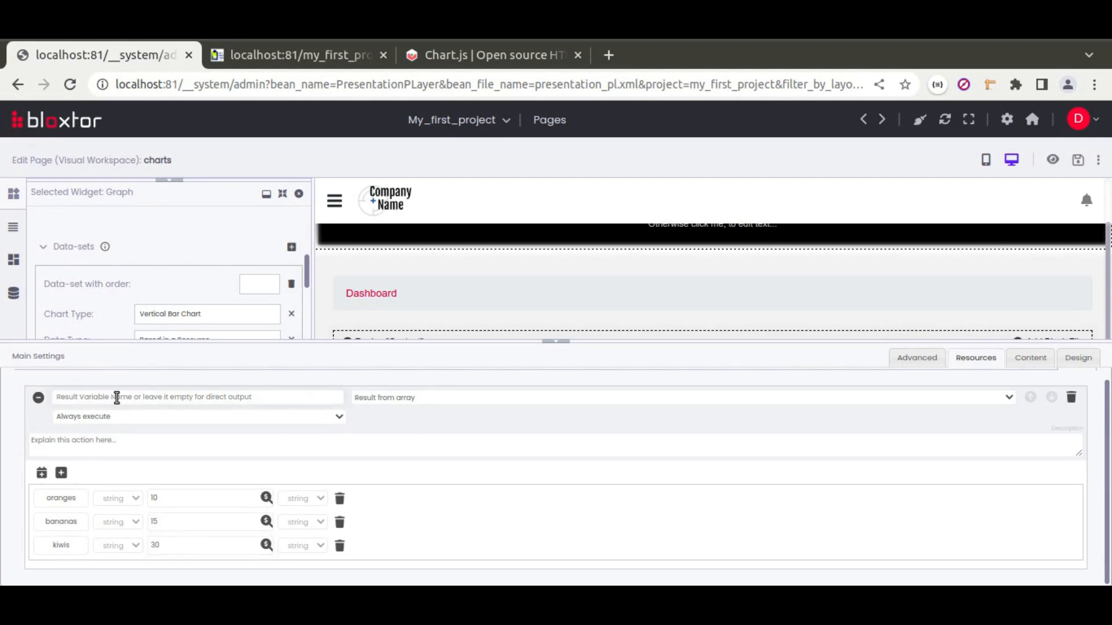
- Name the array's result variable "my_fruits" and select it as the data resource of the second graph's data-set
type("f")
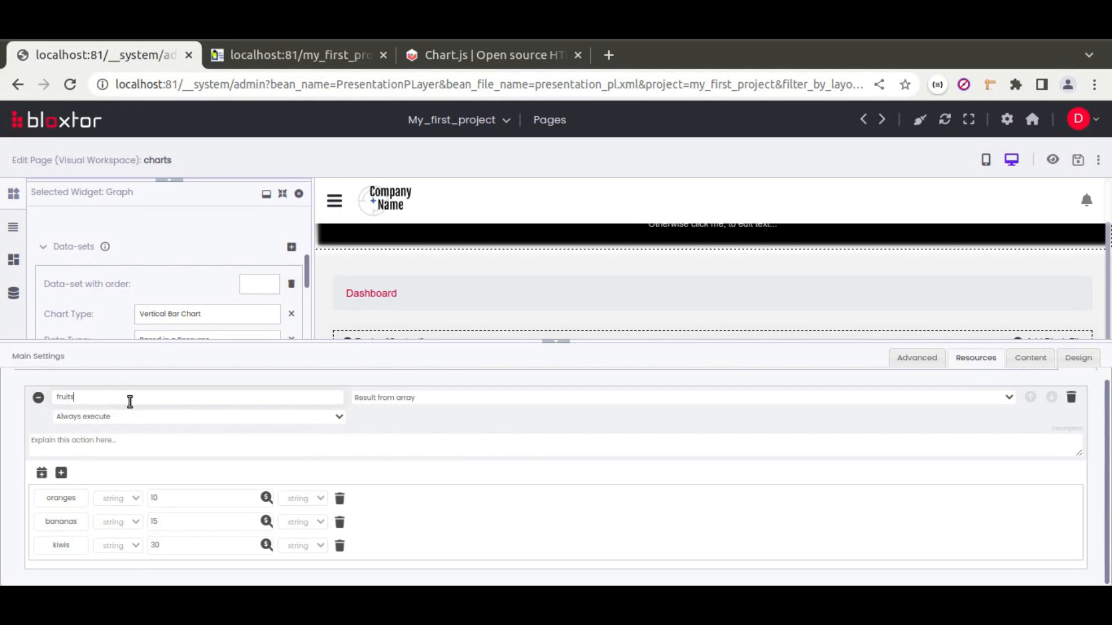
type("ruits")
key("Home")
type("my_")
left_click(556, 341)
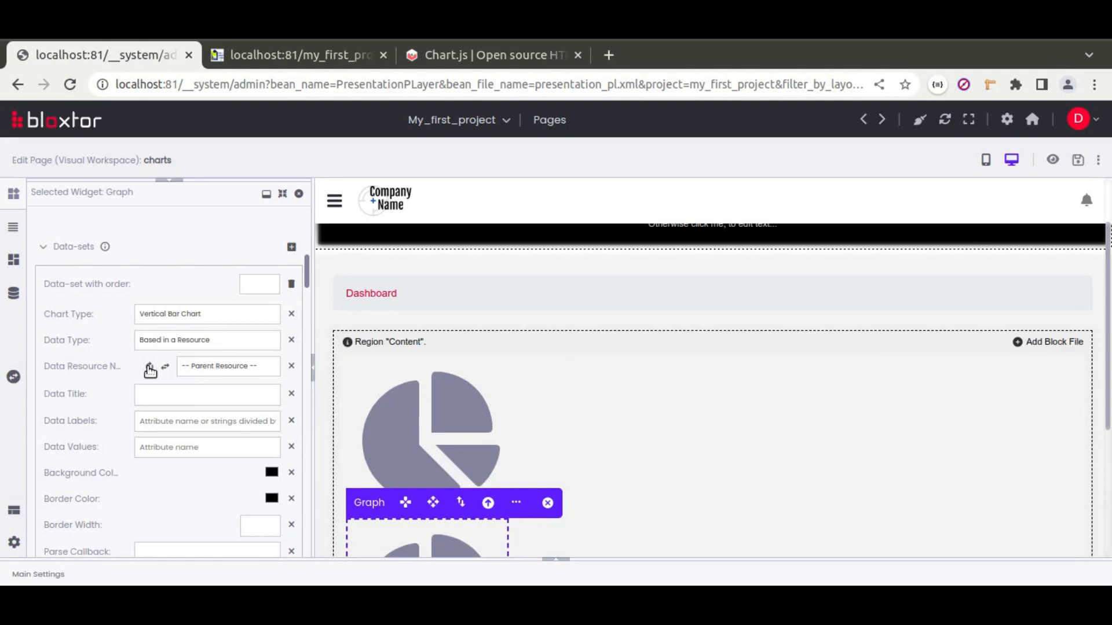
left_click(228, 366)
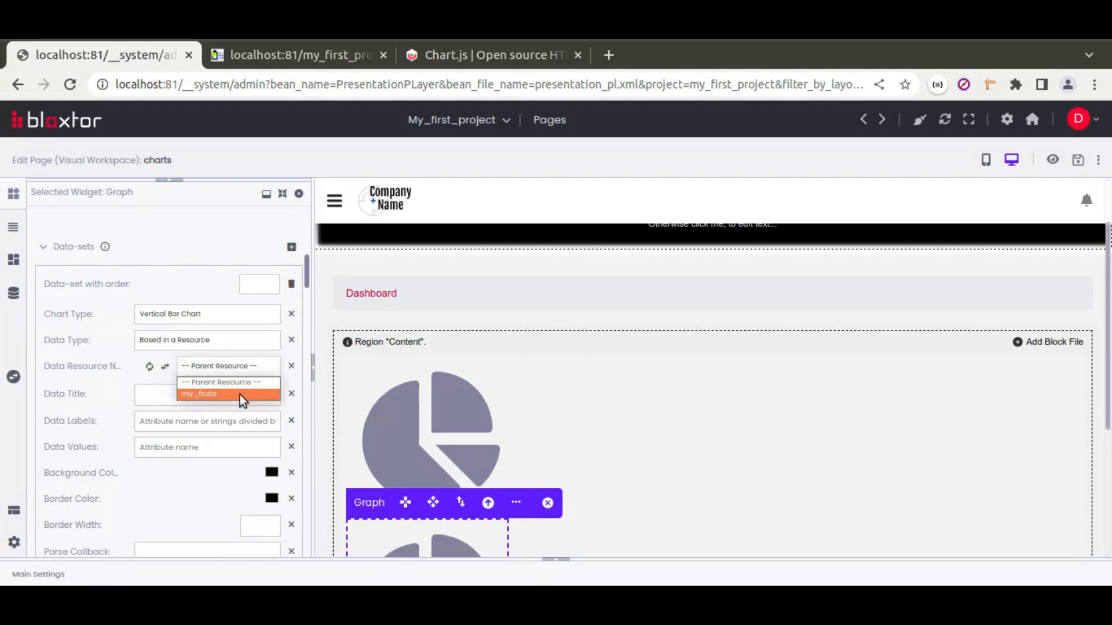
left_click(209, 396)
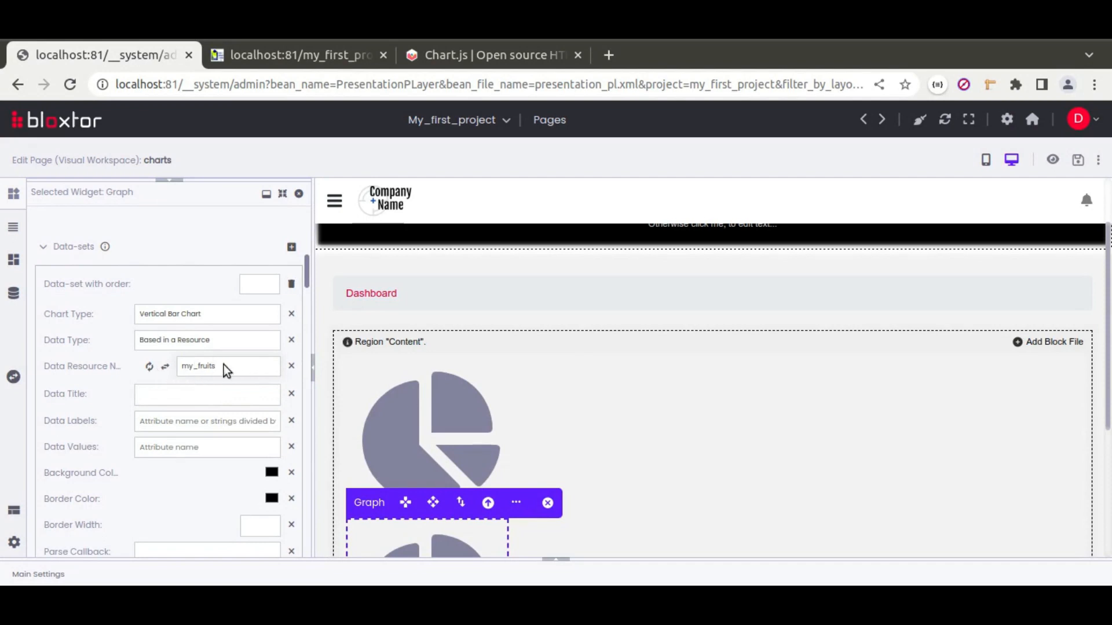
- Preview the charts page to check the second graph's bars, titles and legend, and return to the page editor
left_click(1054, 162)
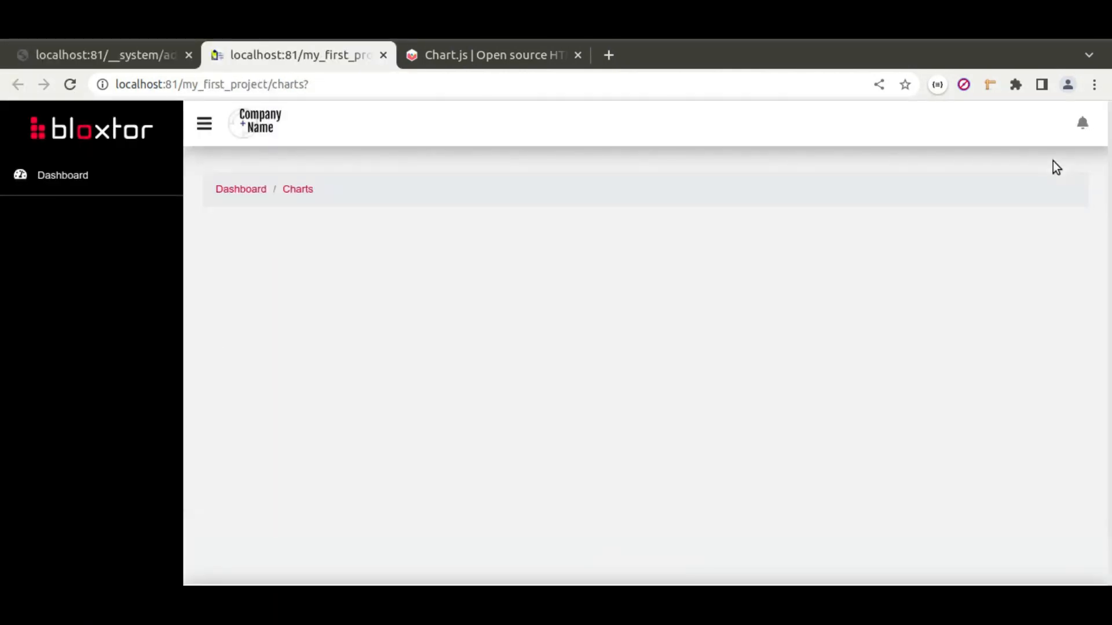
mouse_move(289, 472)
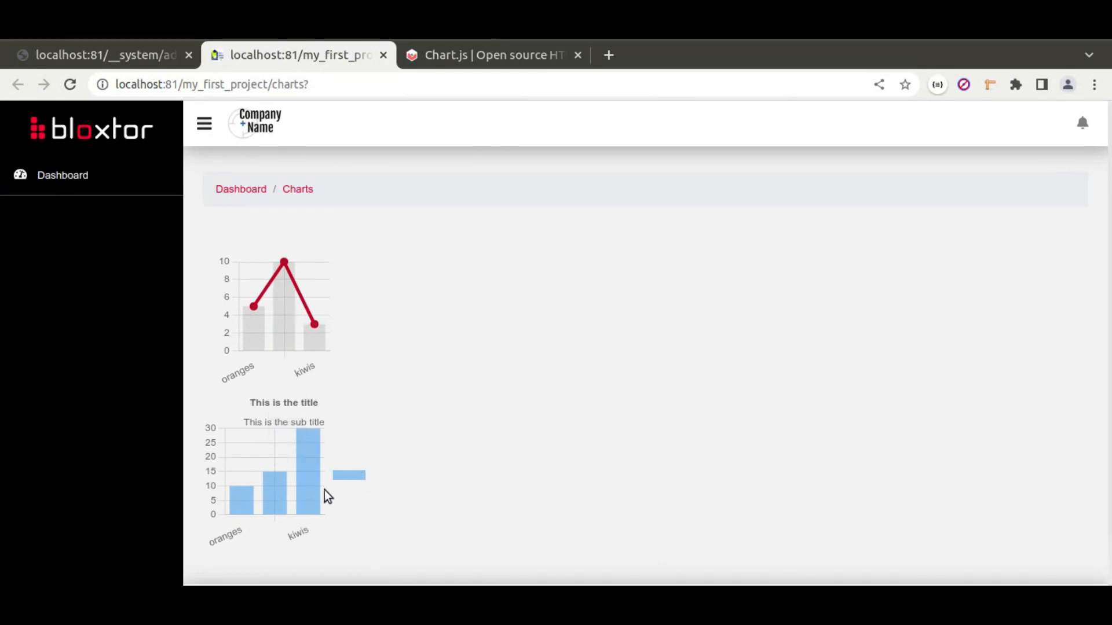
mouse_move(243, 494)
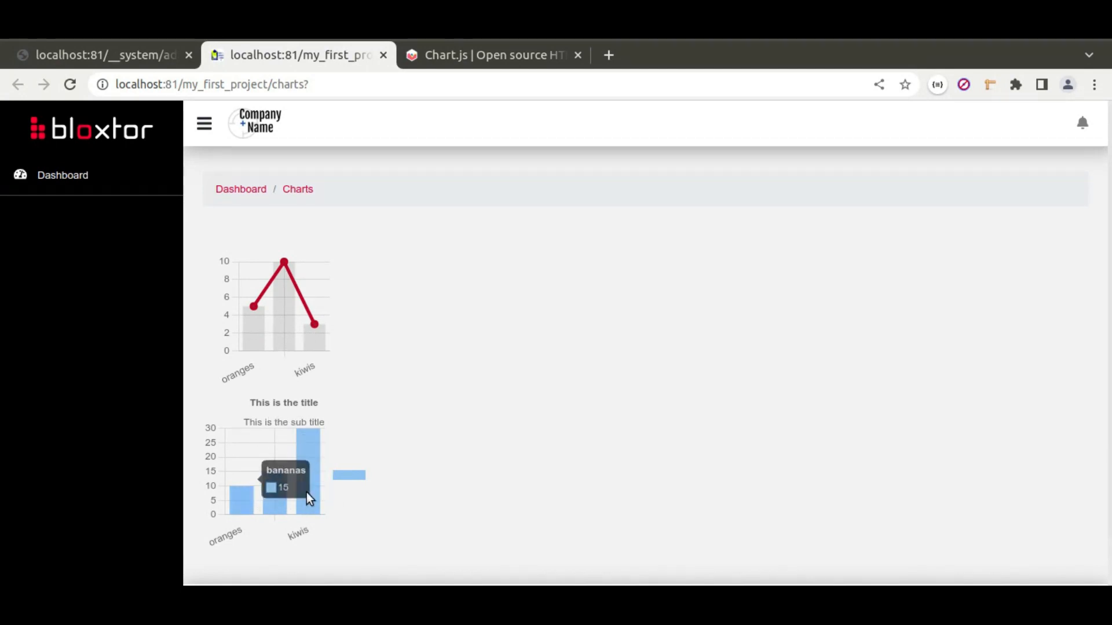
left_click(123, 54)
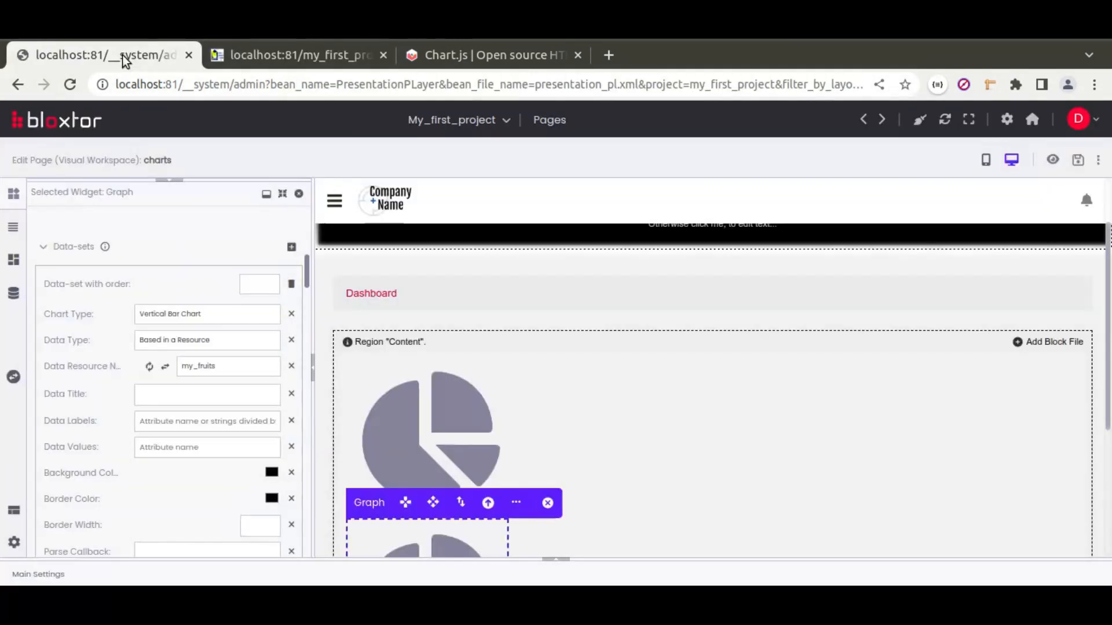
- Add a second "Result from array" action to the page's resources with three array entries
left_click(556, 561)
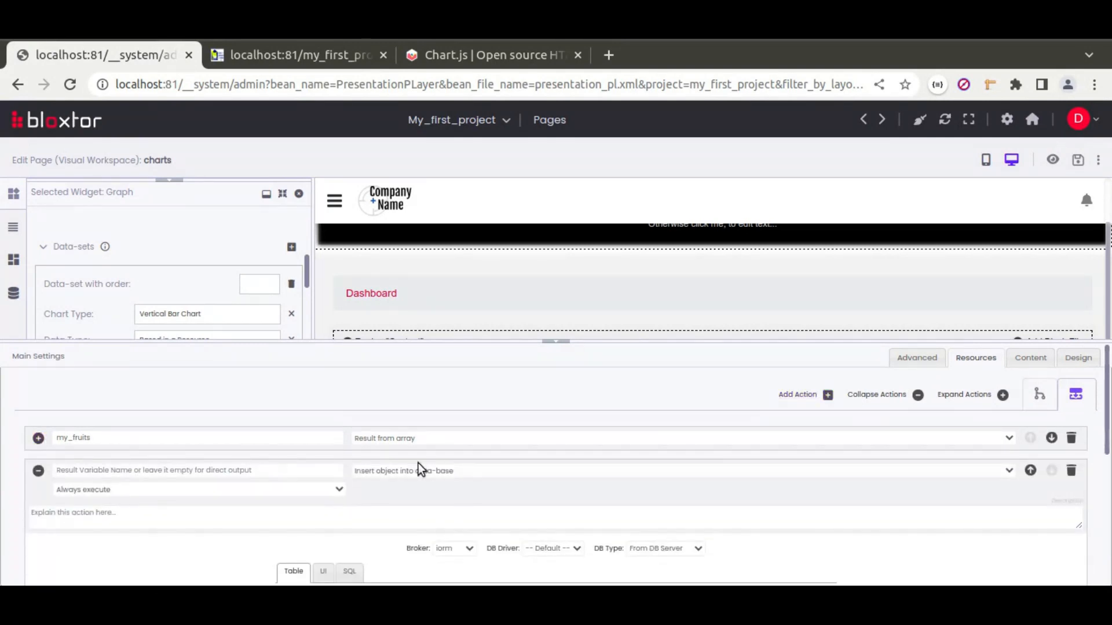
left_click(429, 469)
scroll(460, 415, "down", 5)
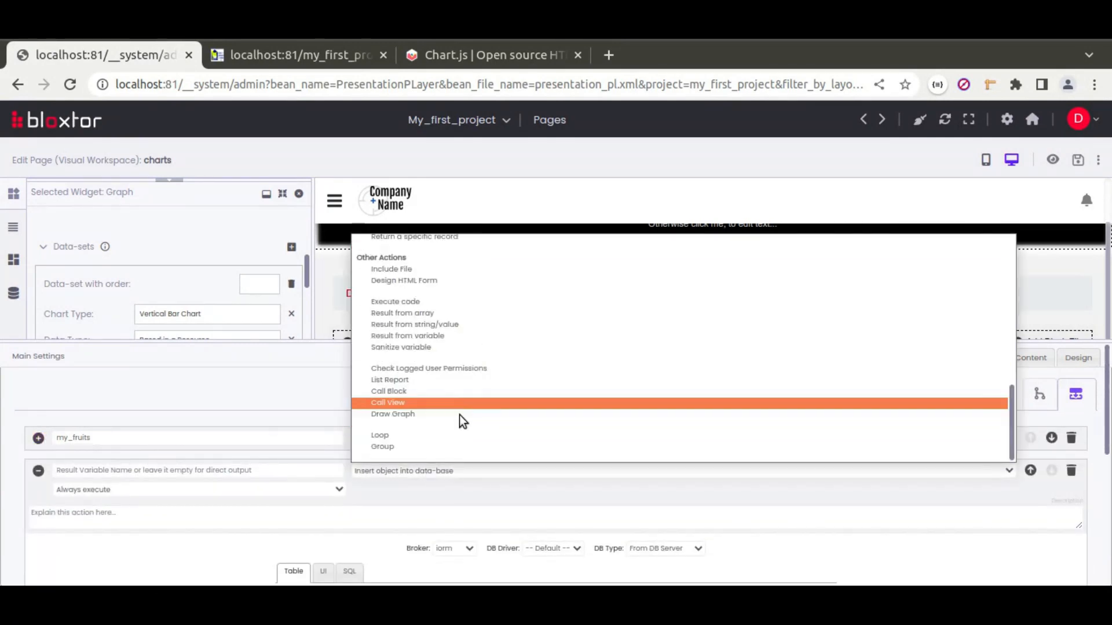
left_click(411, 313)
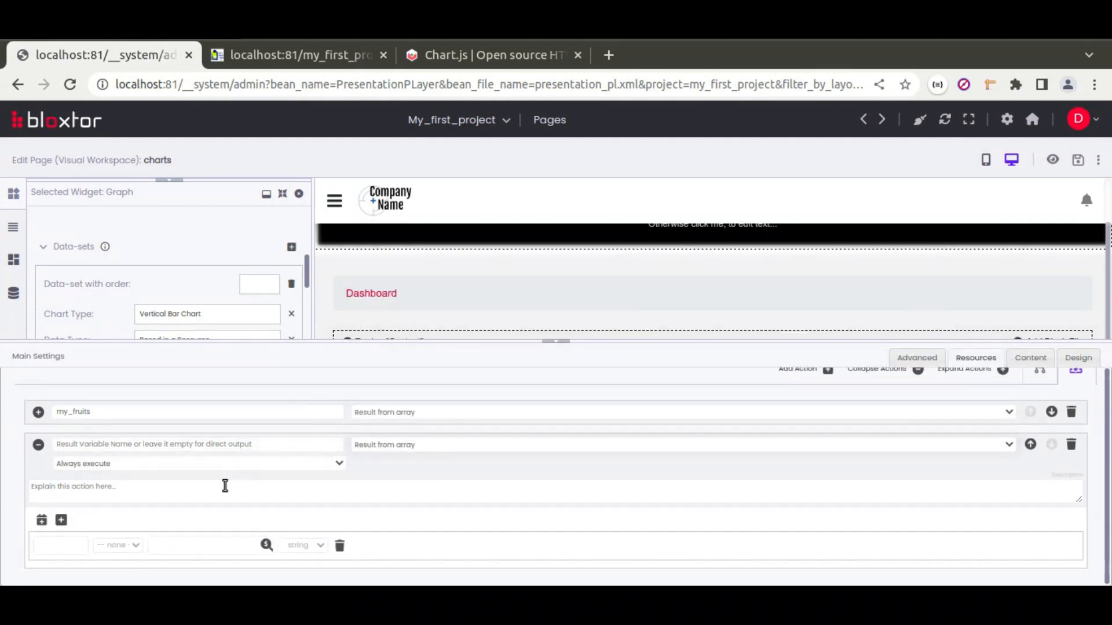
left_click(62, 522)
left_click(63, 522)
scroll(202, 525, "down", 1)
- Enter 10, 15 and 30 as the array's values without keys and name the result variable "simple_values"
left_click(185, 499)
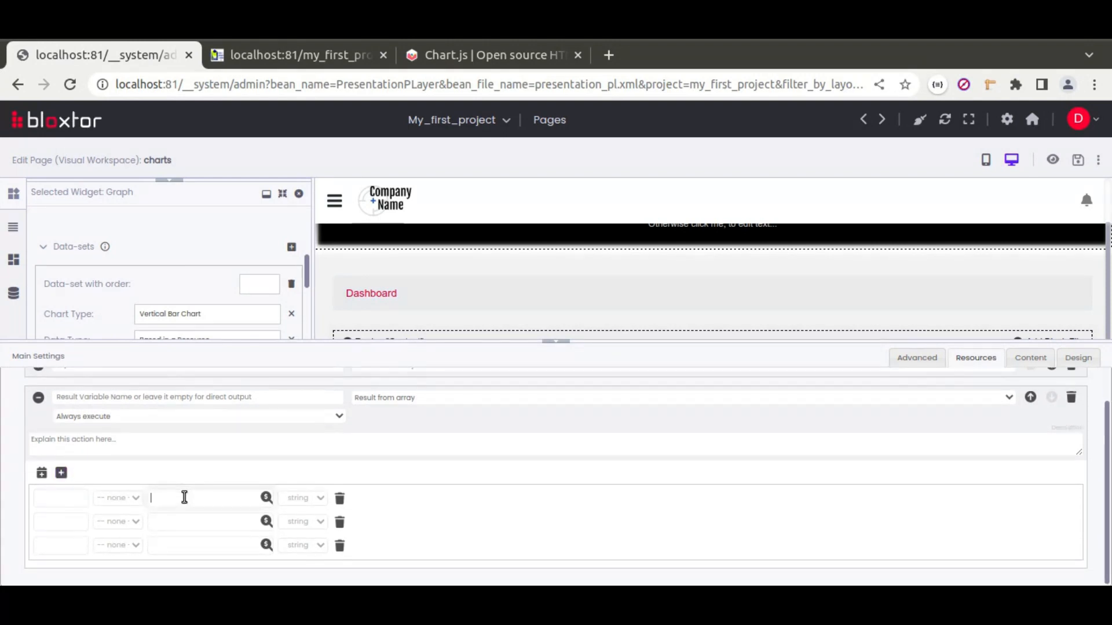
left_click(191, 523)
type("15")
left_click(201, 545)
left_click(134, 400)
type("values")
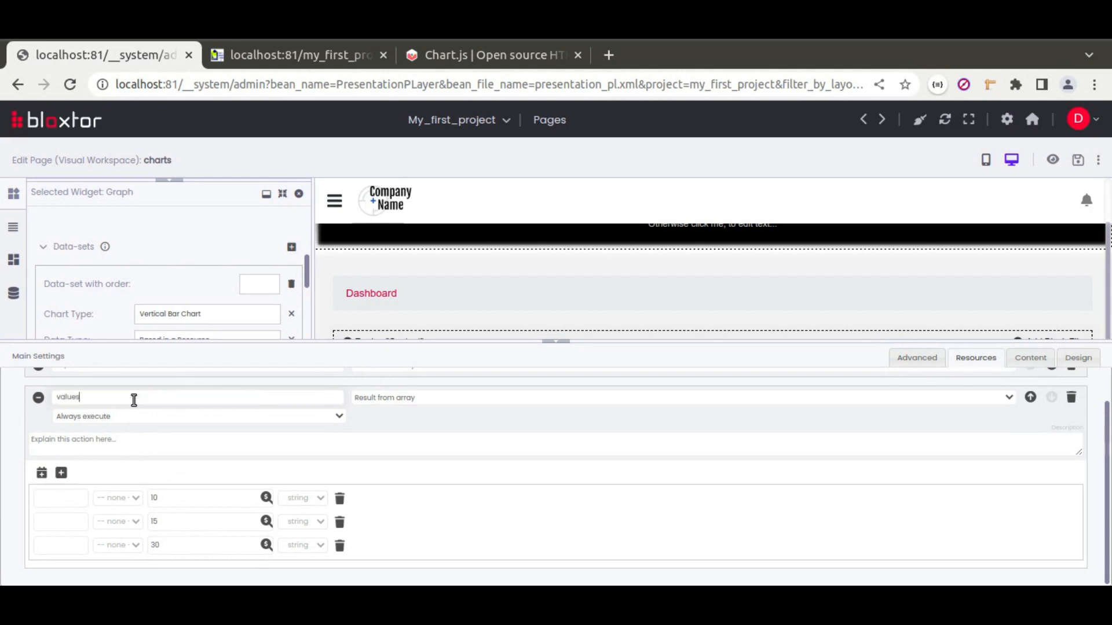
type("imple_")
left_click(558, 343)
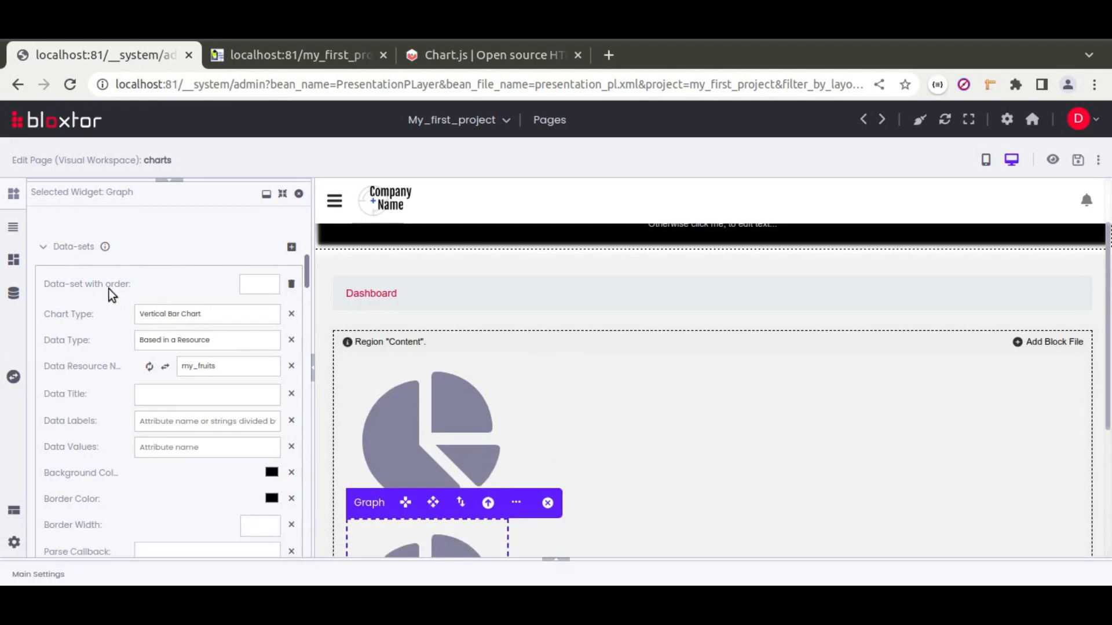
left_click(292, 249)
scroll(136, 400, "down", 5)
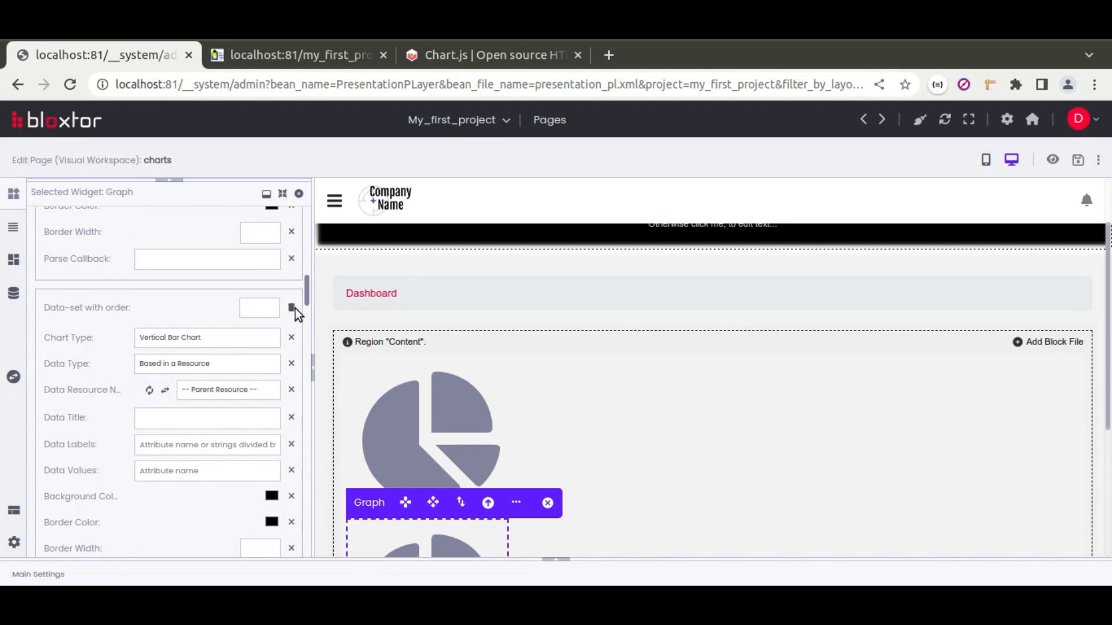
left_click(292, 309)
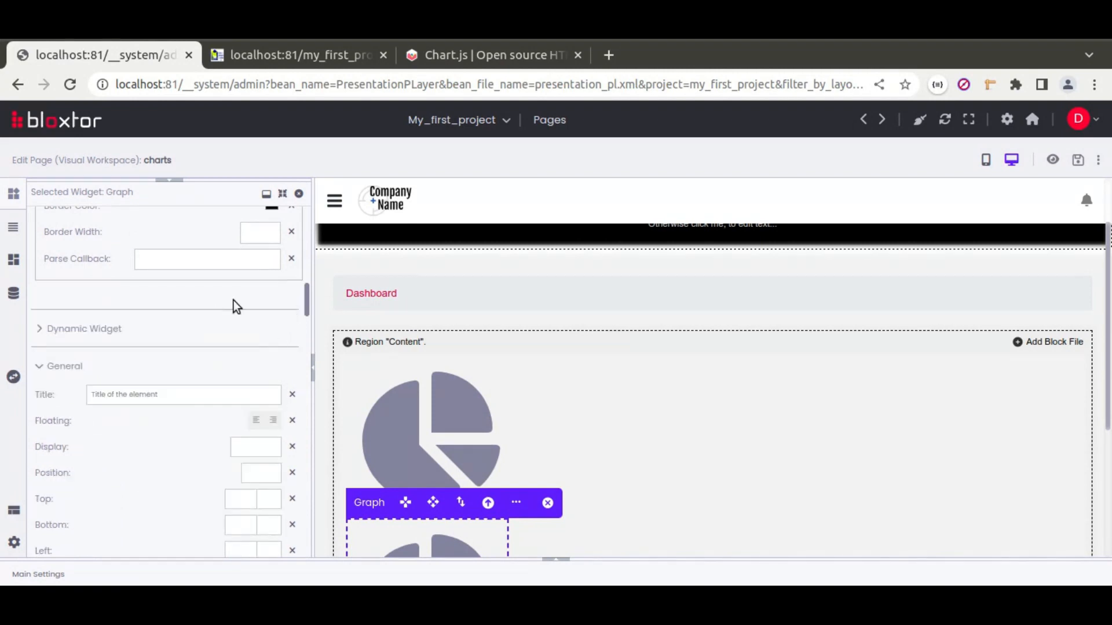
- Add a third Graph widget above the existing graphs in the Content region and expand its properties to the data-sets section
left_click(283, 193)
left_click_drag(192, 317, 173, 356)
scroll(120, 317, "down", 2)
left_click_drag(55, 255, 498, 366)
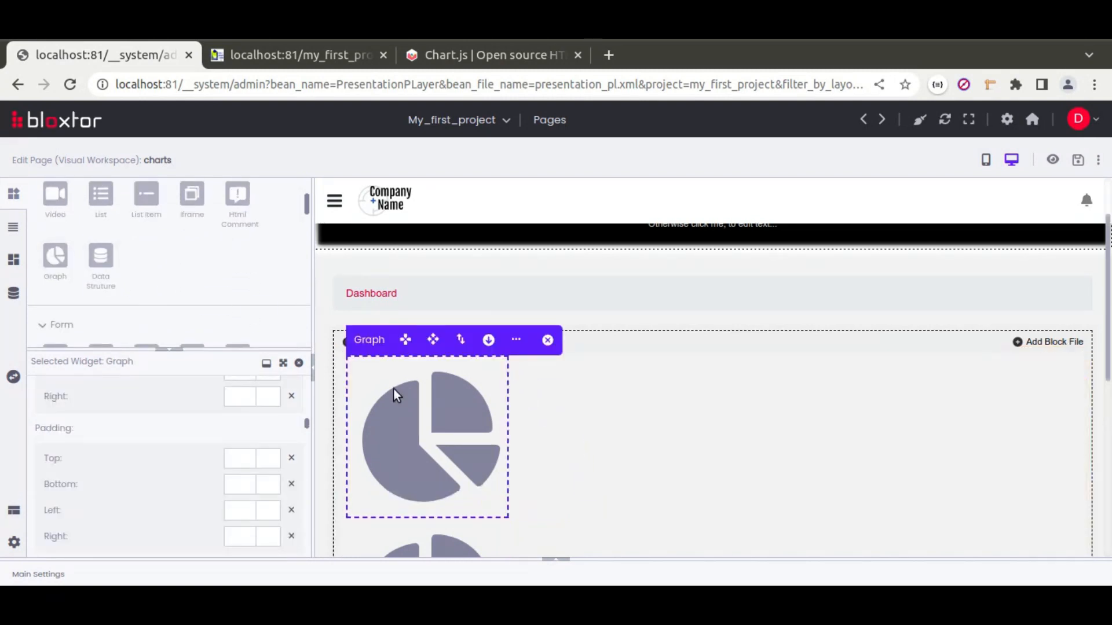
left_click(283, 363)
scroll(206, 384, "up", 5)
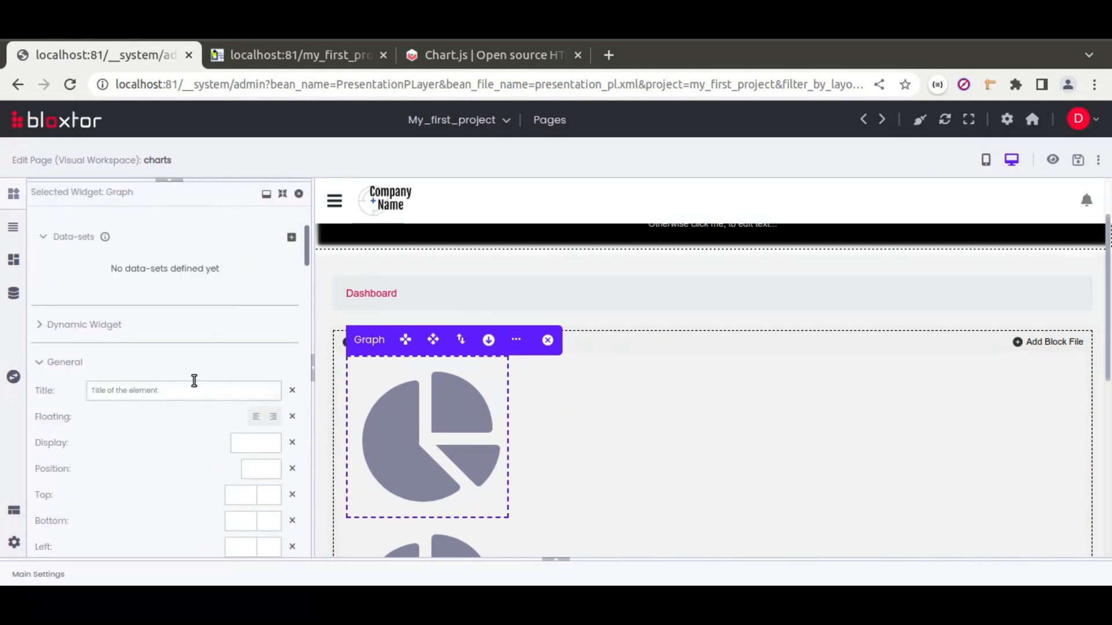
- Add a Vertical Bar Chart data-set to the third graph, based on the simple_values resource
scroll(119, 318, "up", 4)
left_click(293, 433)
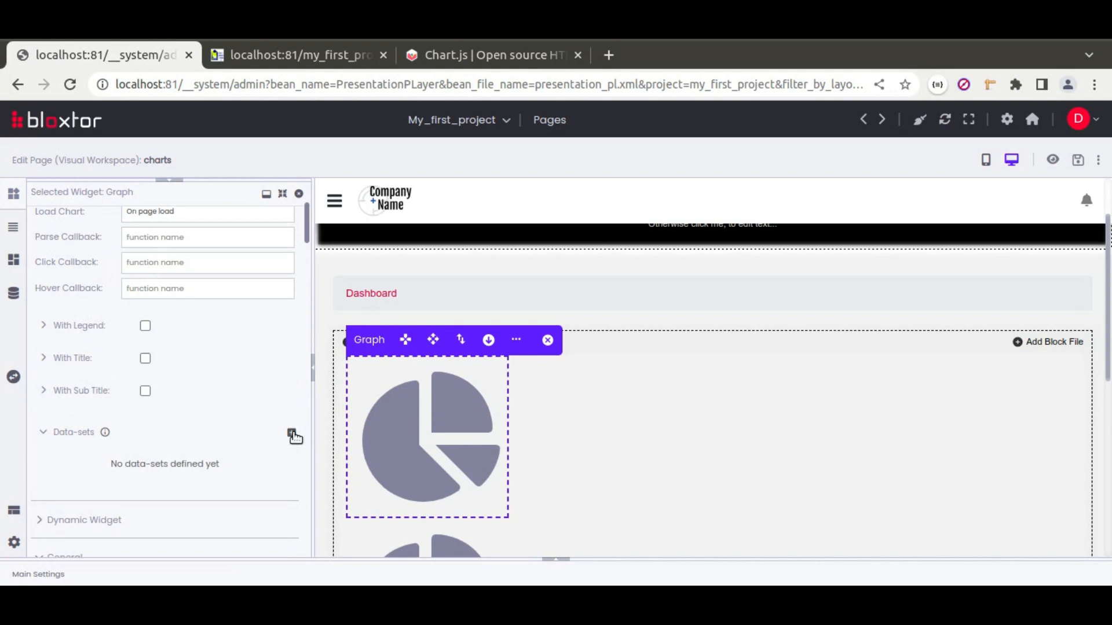
scroll(202, 378, "down", 2)
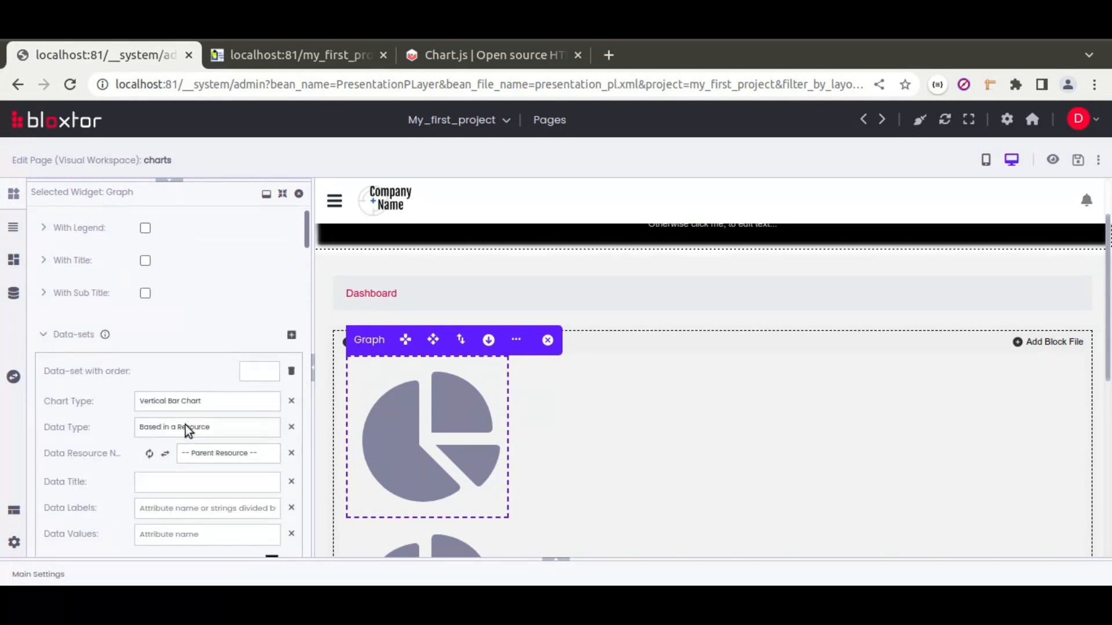
left_click(202, 453)
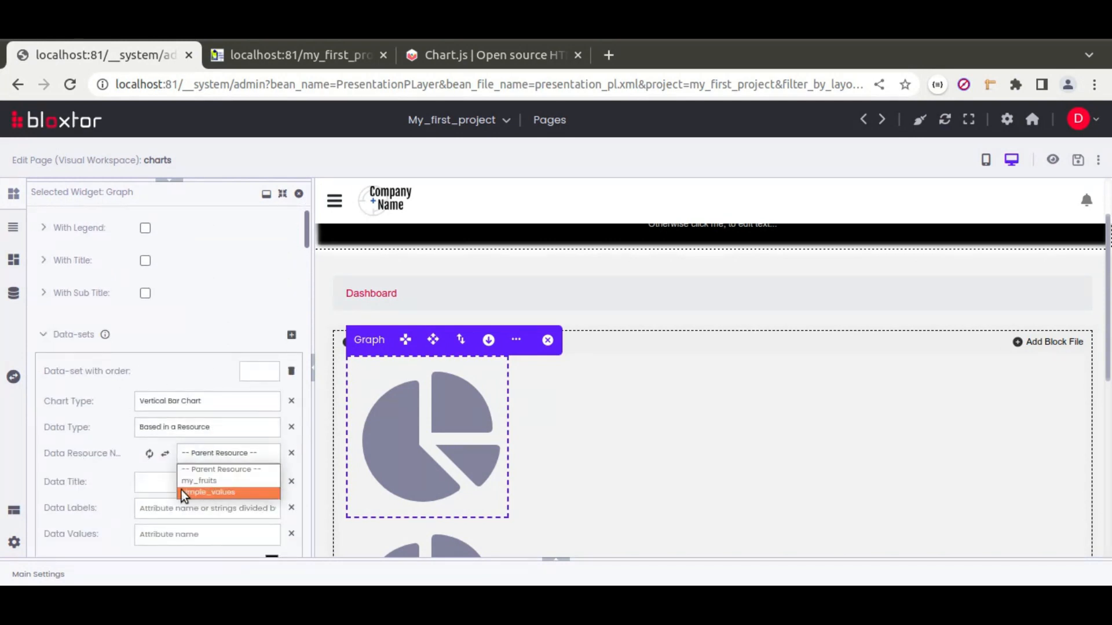
left_click(196, 493)
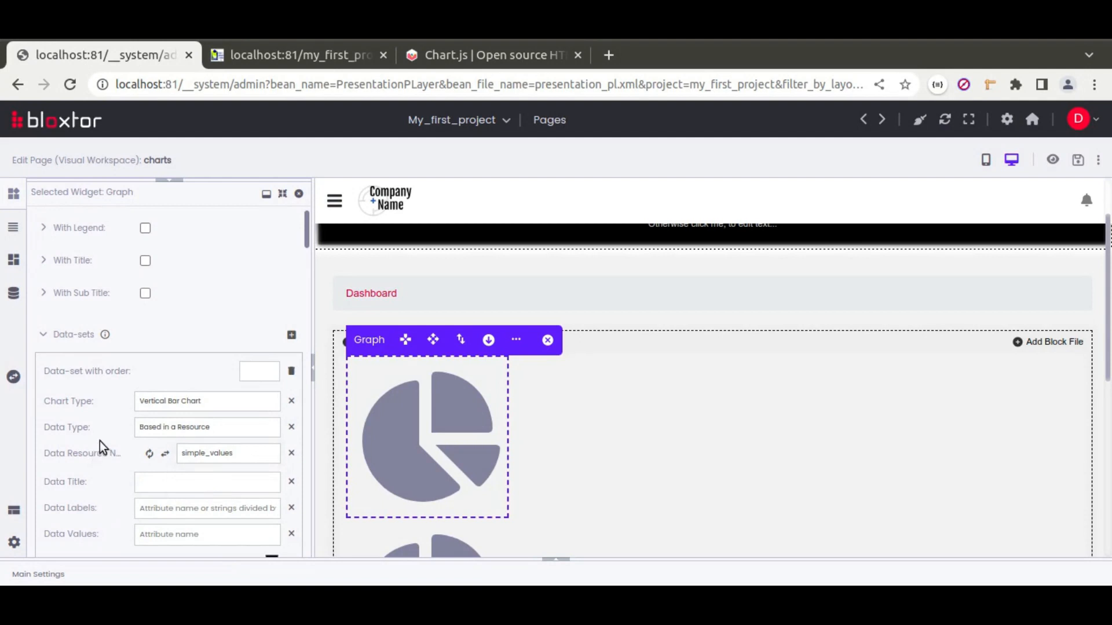
scroll(100, 441, "down", 2)
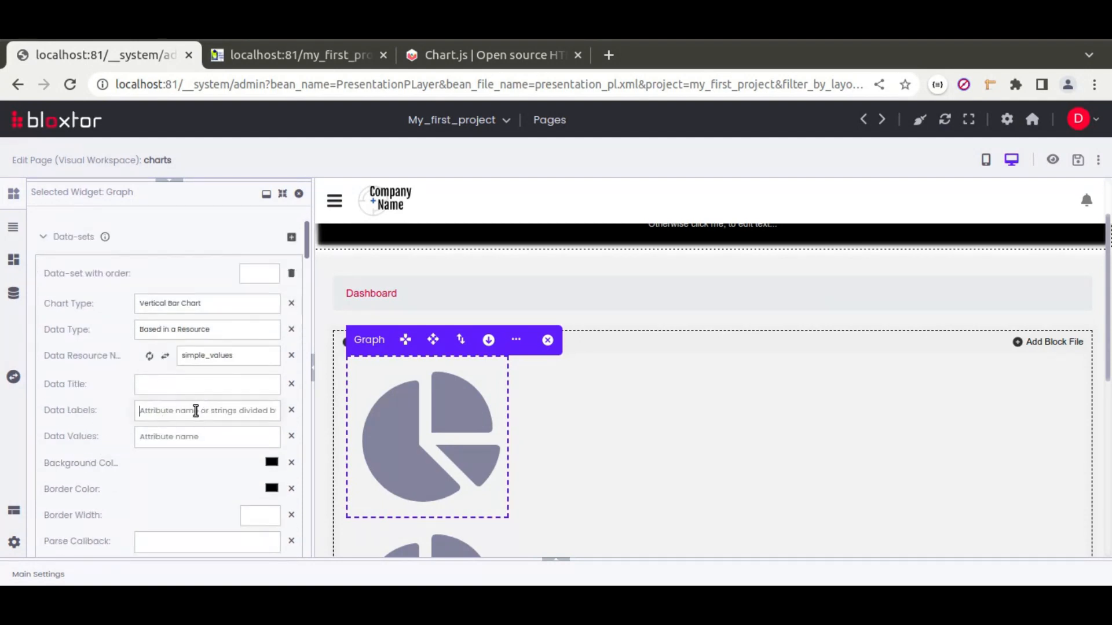
left_click(165, 414)
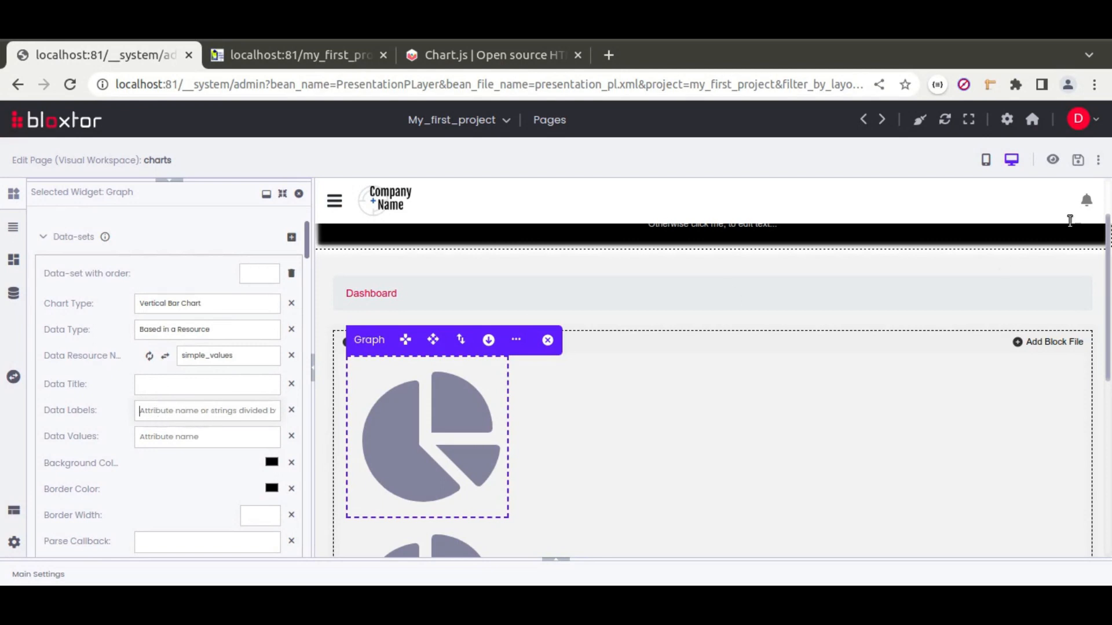
- Save the page, reload the charts page preview to check the simple_values bar chart, and return to the page editor
left_click(1077, 160)
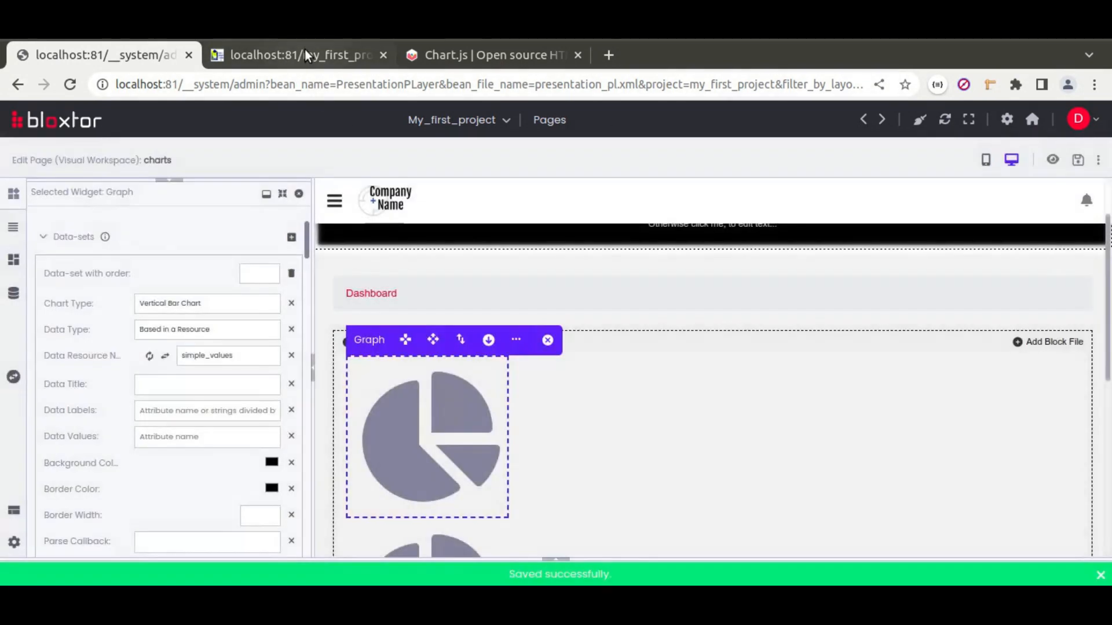
left_click(305, 52)
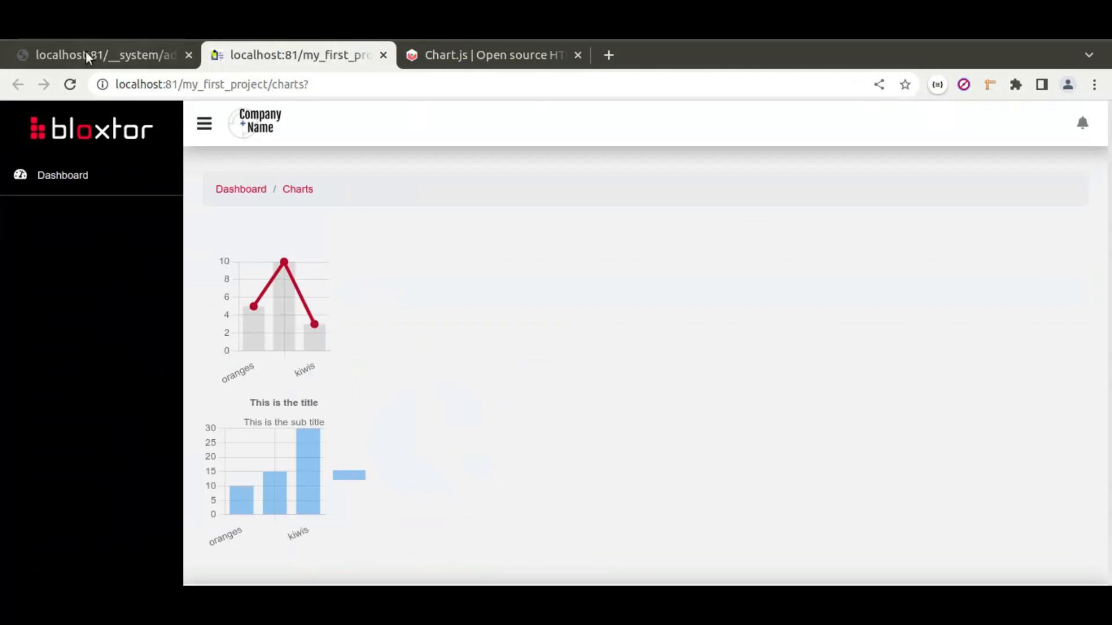
left_click(70, 85)
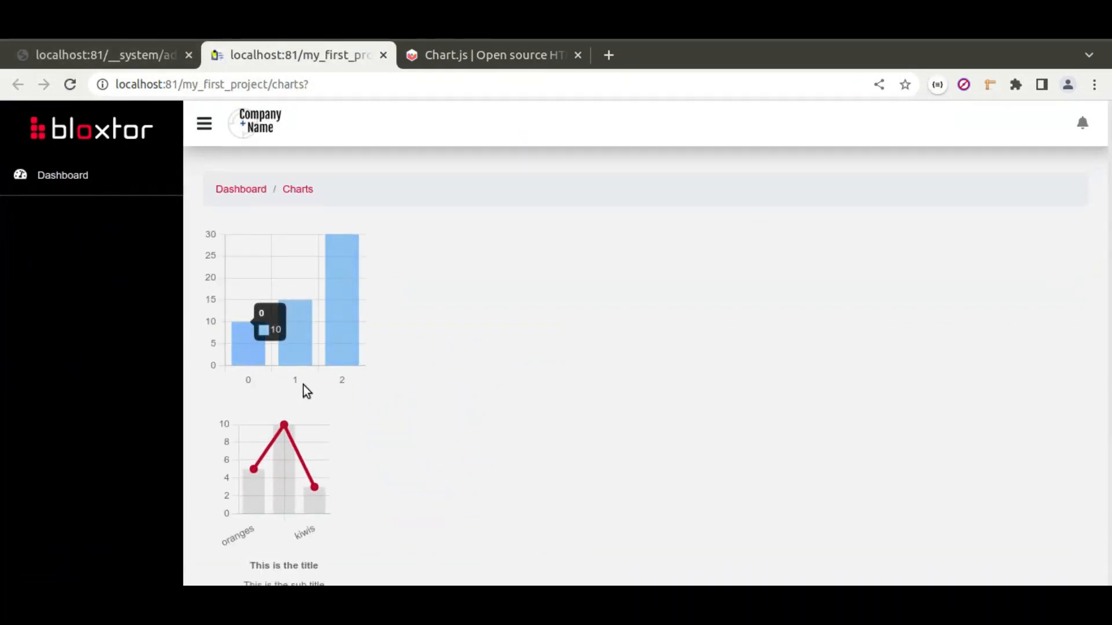
left_click(132, 57)
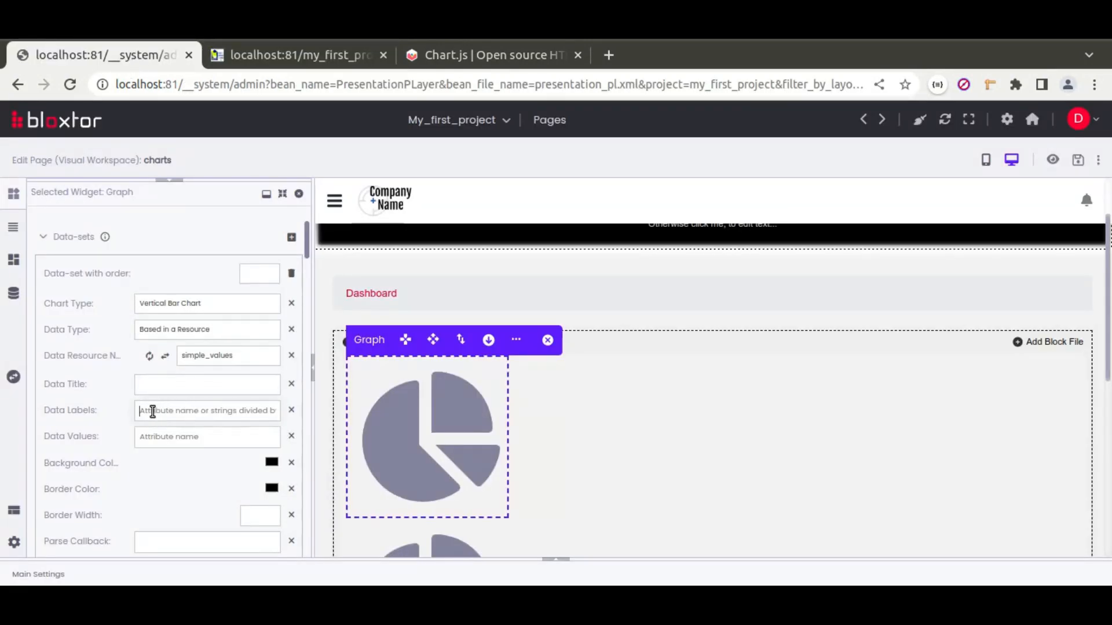
- Set the third graph's data labels to "a, b, c" and save the page
left_click(184, 411)
type("d")
type(", b, c")
left_click(1078, 160)
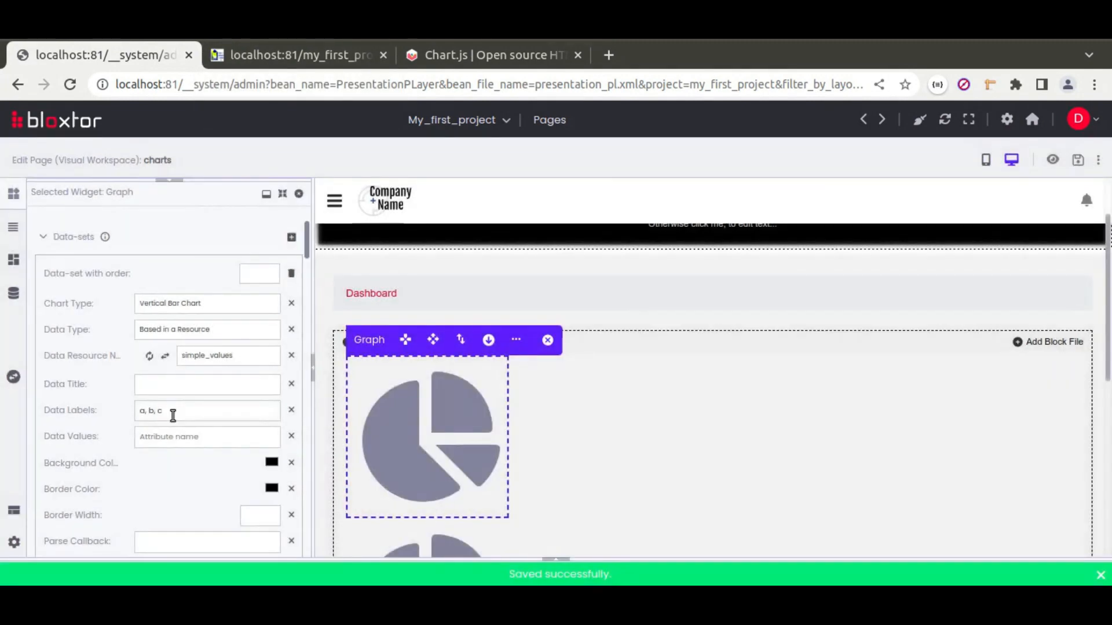
- Reload the charts page preview to check the custom bar labels, and return to the page editor
left_click(280, 62)
left_click(69, 85)
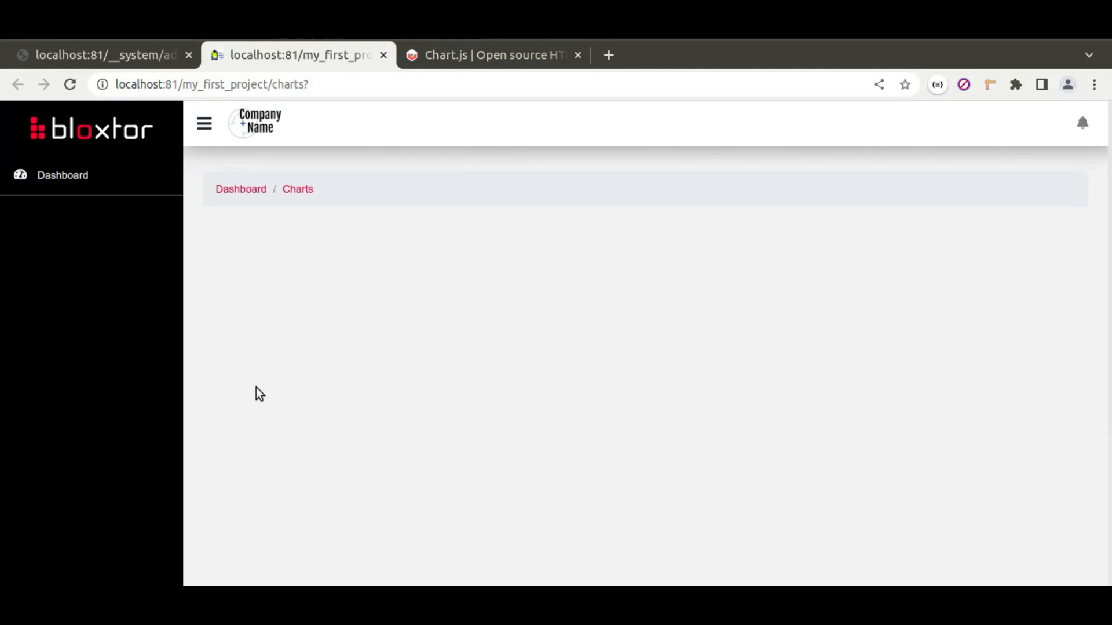
left_click(121, 56)
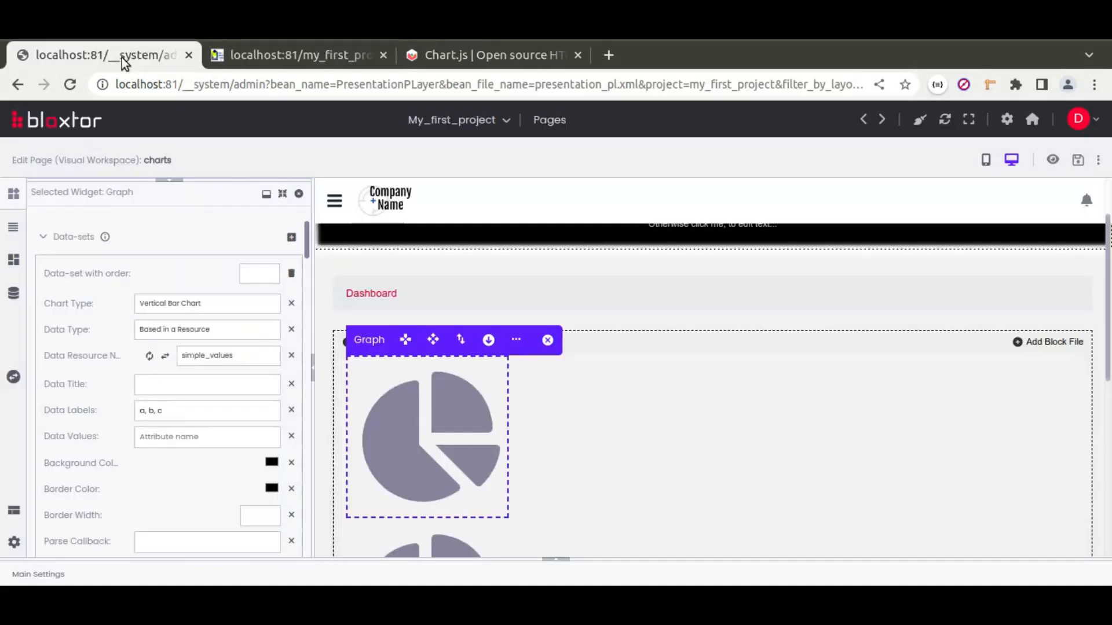
- Add a third "Result from array" action to the page's resources and name its result variable "records"
left_click(557, 560)
left_click(39, 397)
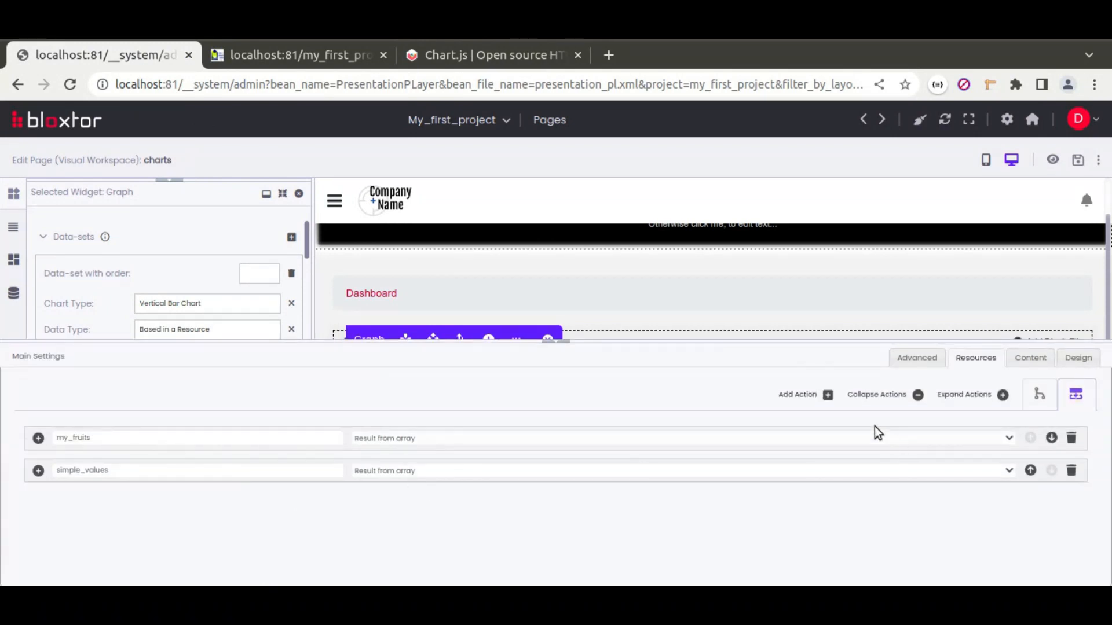
left_click(799, 394)
left_click(373, 502)
scroll(524, 416, "down", 5)
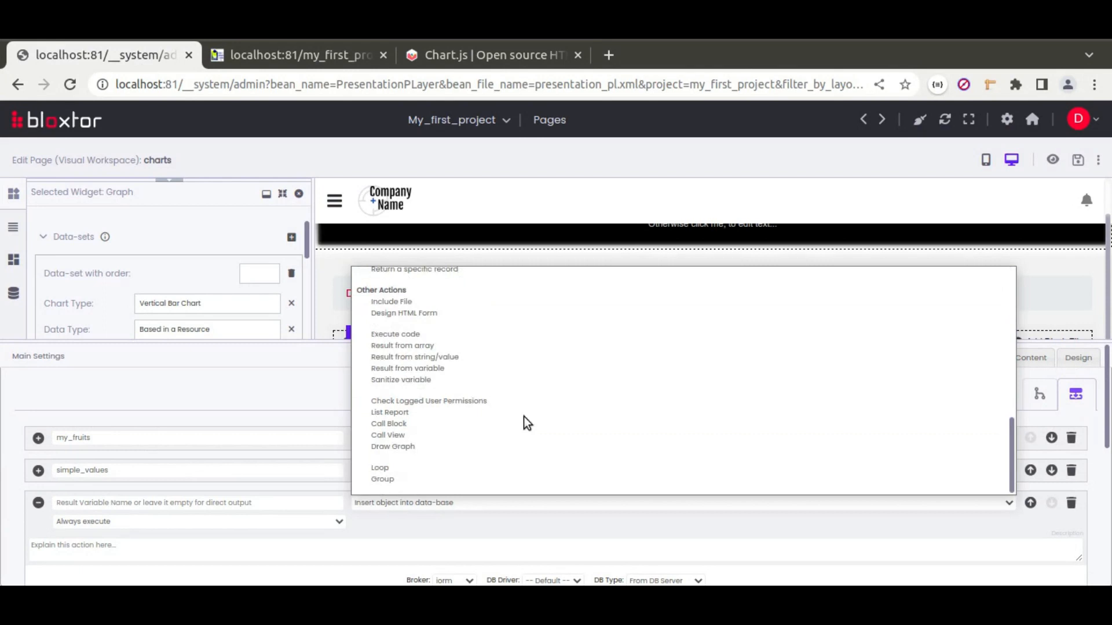
left_click(418, 346)
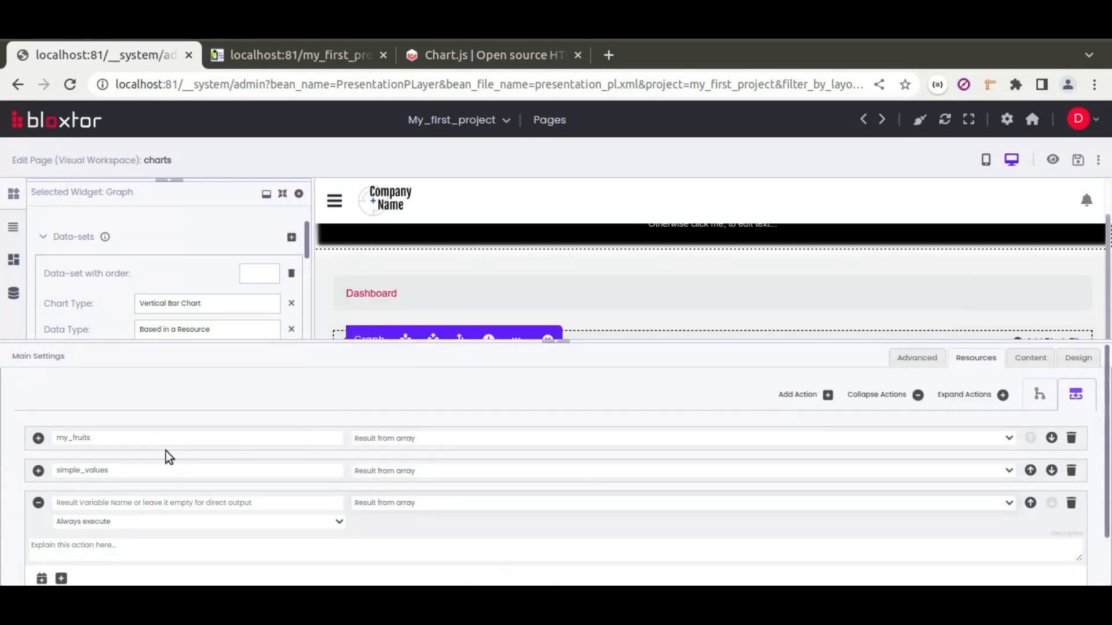
scroll(188, 468, "down", 1)
left_click(231, 444)
type("records")
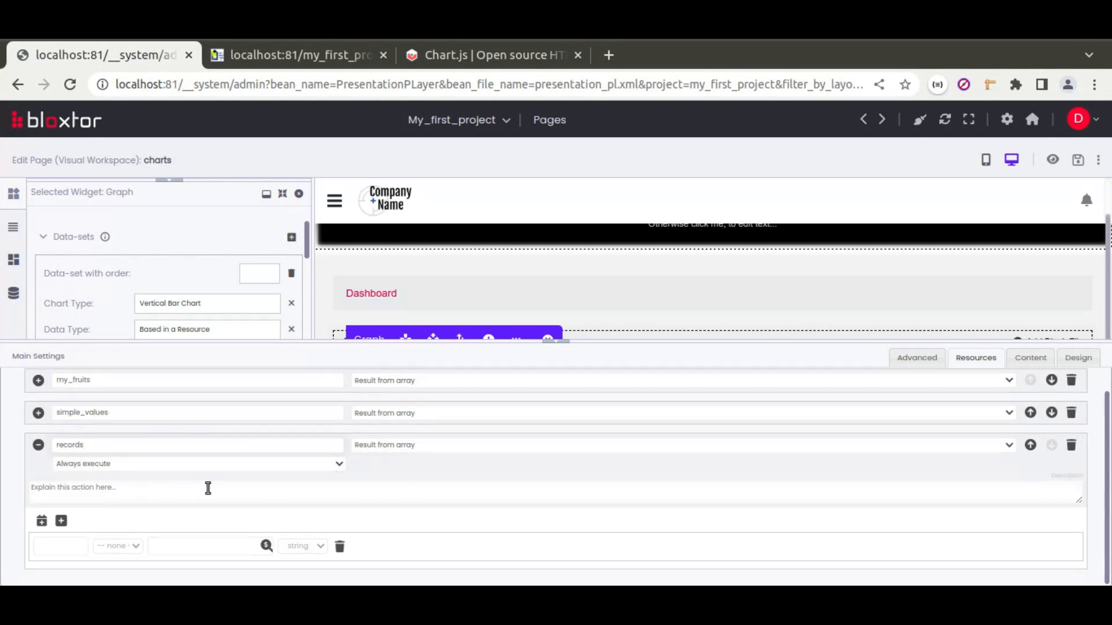
- Remove the flat entries from the records array and add three nested arrays in their place
left_click(61, 521)
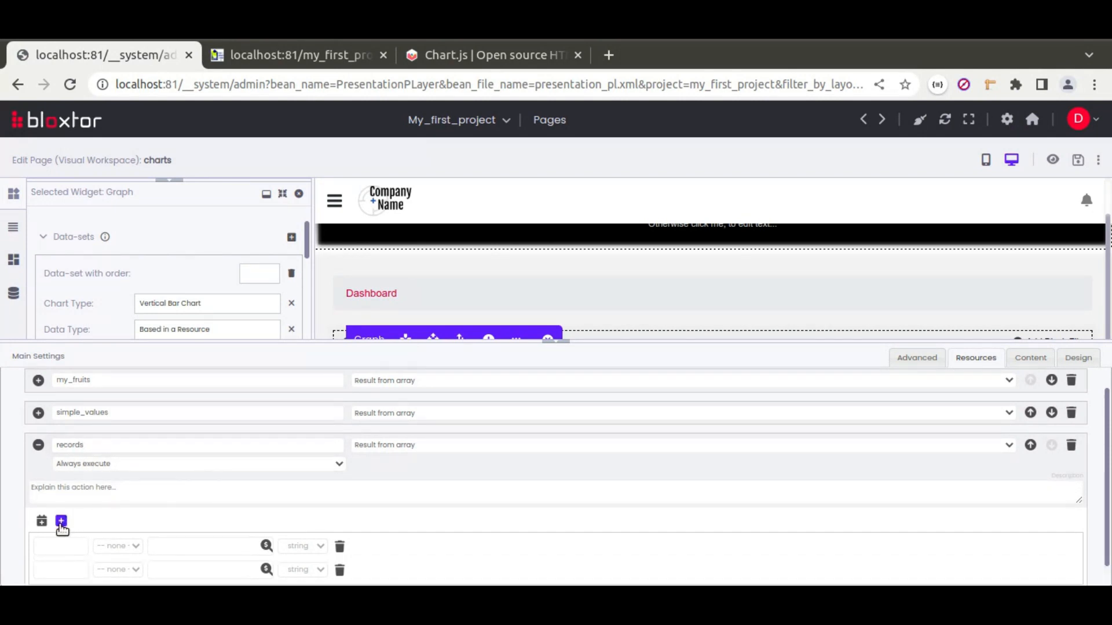
left_click(339, 546)
left_click(341, 548)
left_click(41, 544)
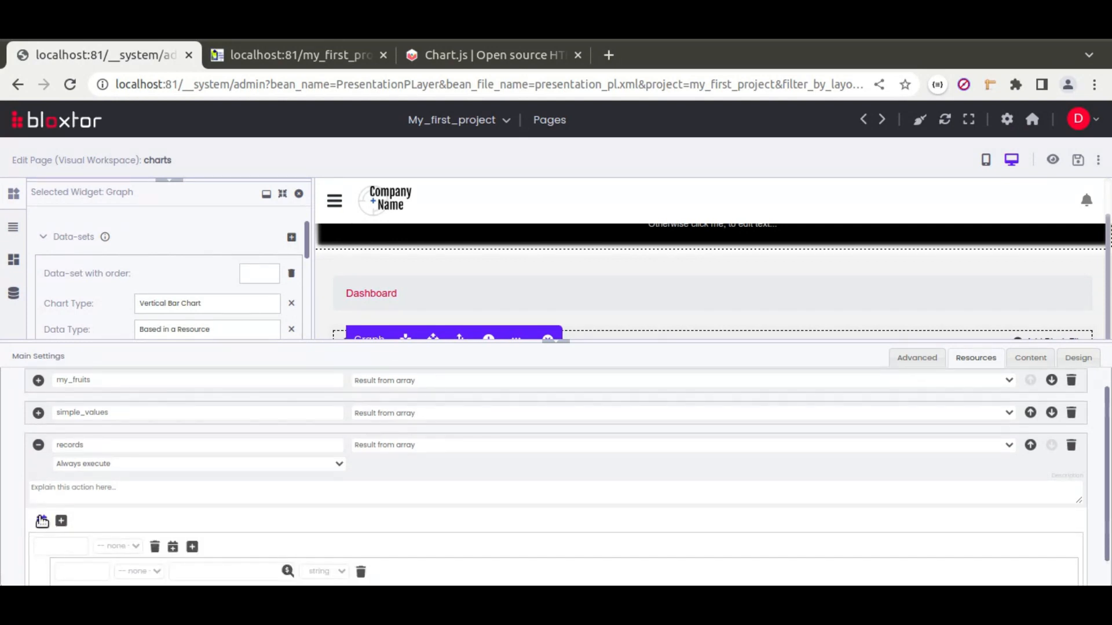
left_click(41, 521)
scroll(258, 514, "down", 3)
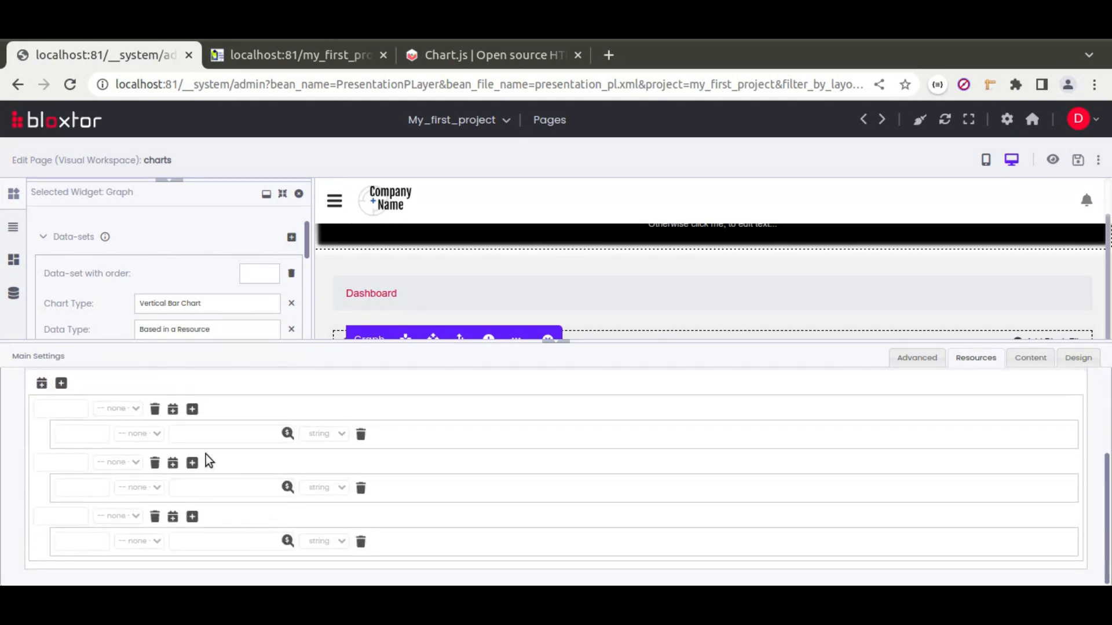
- Add a second entry to each of the three nested arrays in records
left_click(192, 409)
left_click(192, 487)
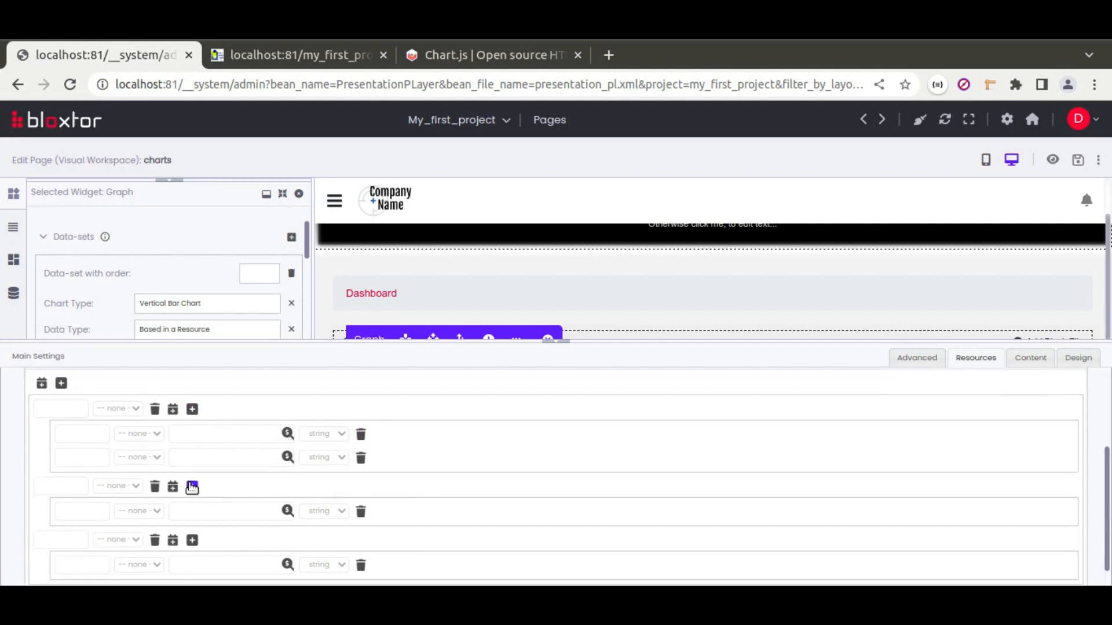
left_click(193, 565)
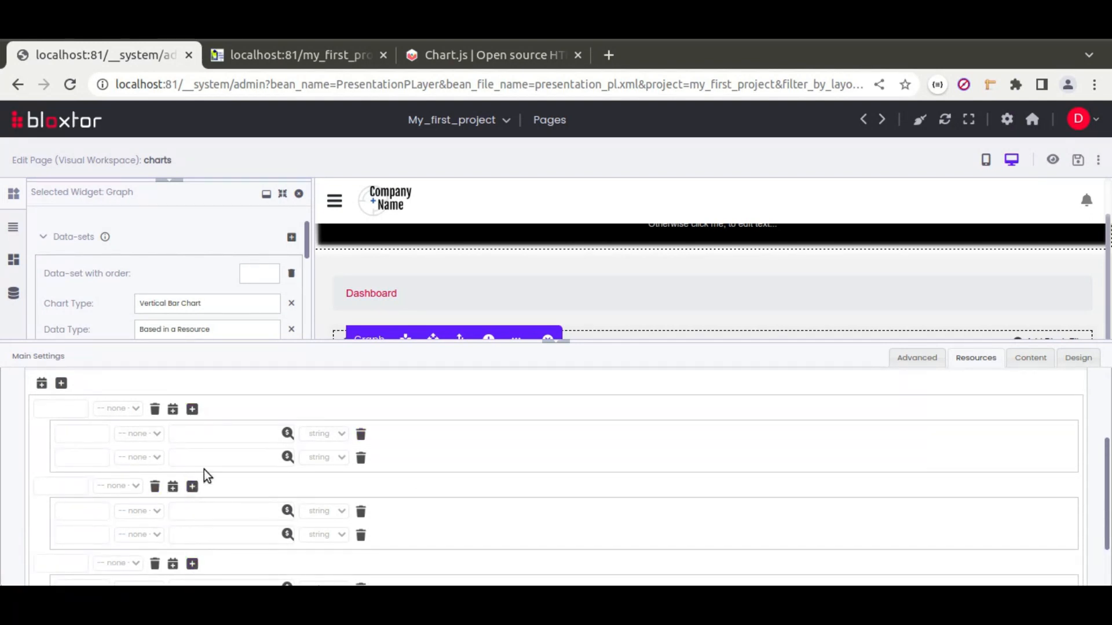
scroll(110, 533, "down", 1)
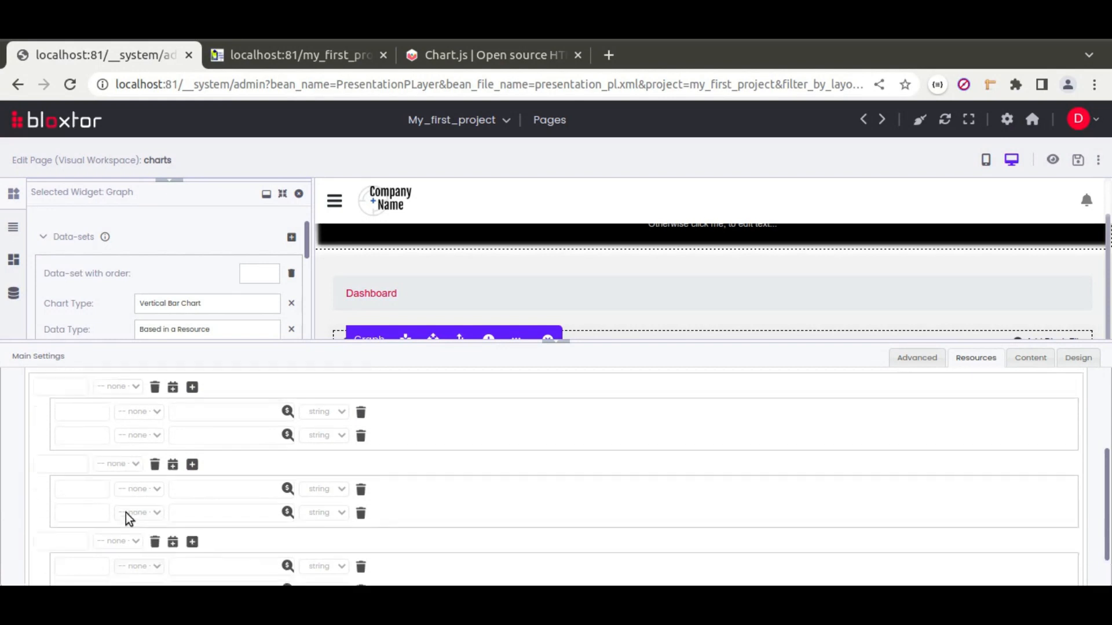
- Enter "name" and "value" as the two entry keys in each of the three nested arrays
scroll(126, 512, "up", 2)
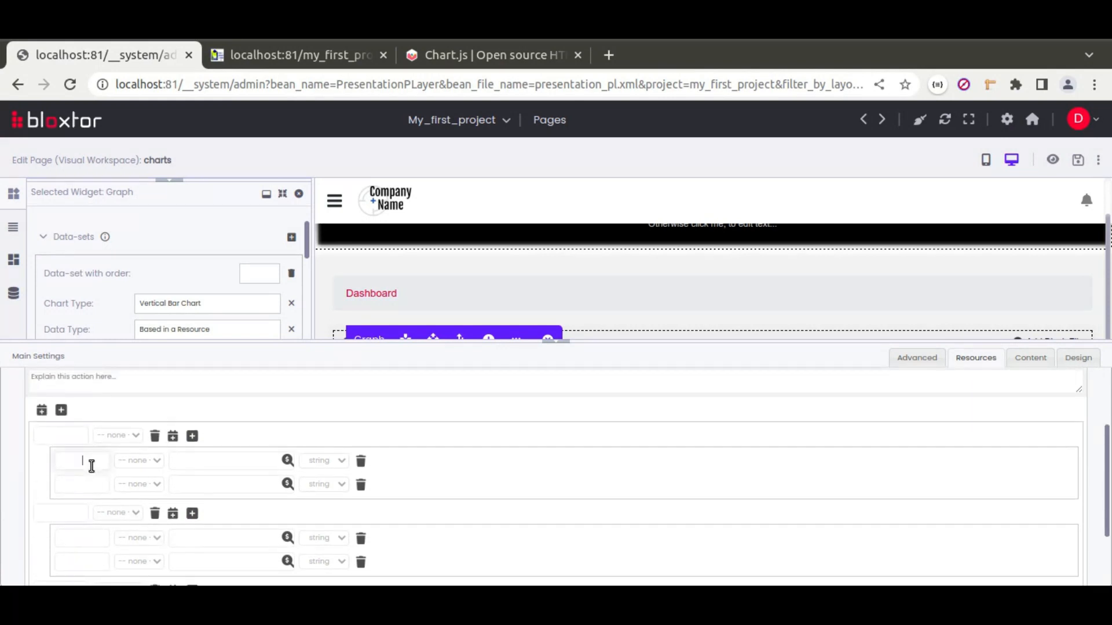
left_click(92, 465)
type("name")
left_click(72, 481)
type("value")
left_click(83, 531)
type("name")
left_click(85, 559)
type("value")
scroll(99, 531, "down", 3)
left_click(96, 523)
type("name")
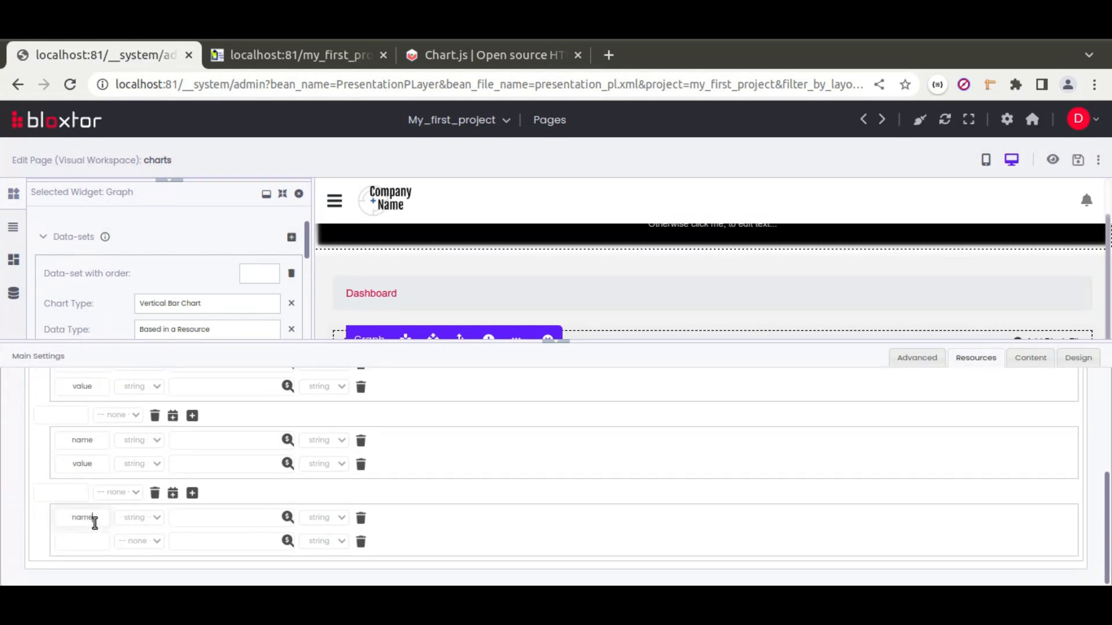
left_click(85, 540)
- Fill in the name entries of the three records with "oranges", "bananas" and "kiwiw"
scroll(225, 476, "up", 2)
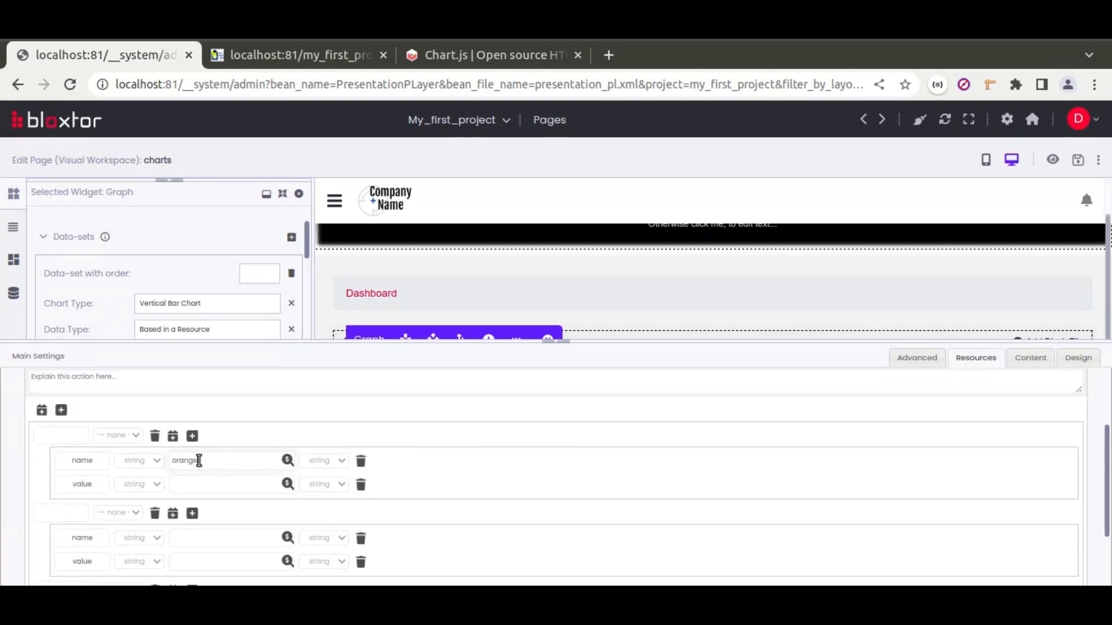
left_click(200, 543)
type("bananas")
scroll(351, 524, "down", 2)
left_click(203, 517)
type("kiwiw")
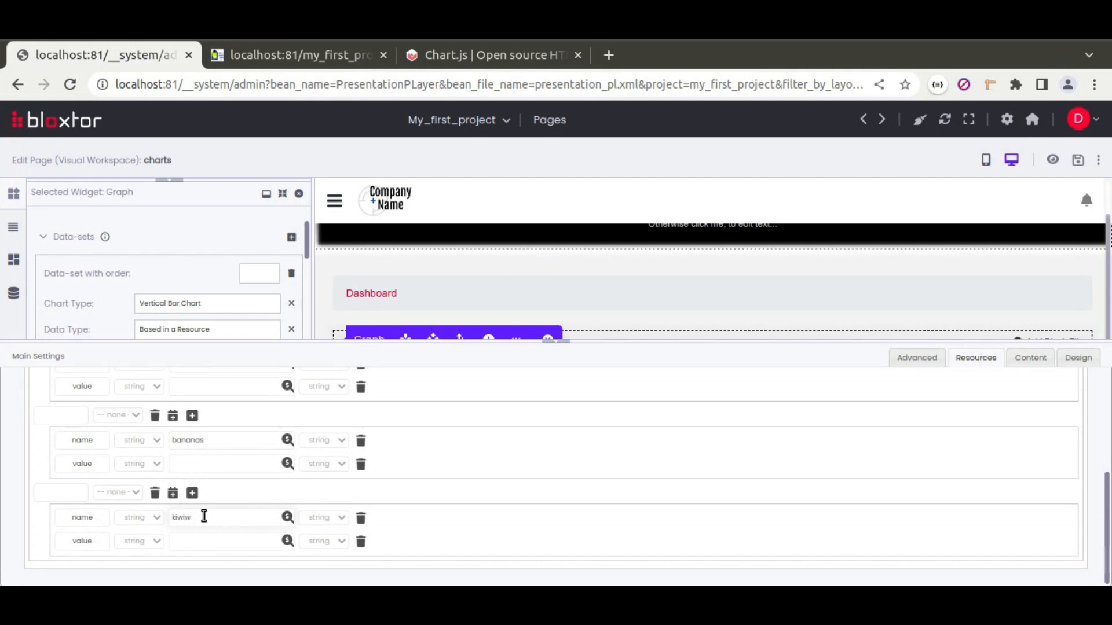
- Fill in the value entries of the three records, with 30 for kiwiw and 2 for oranges
left_click(211, 540)
type("30")
left_click(205, 462)
scroll(204, 462, "up", 3)
type("2")
scroll(131, 412, "up", 1)
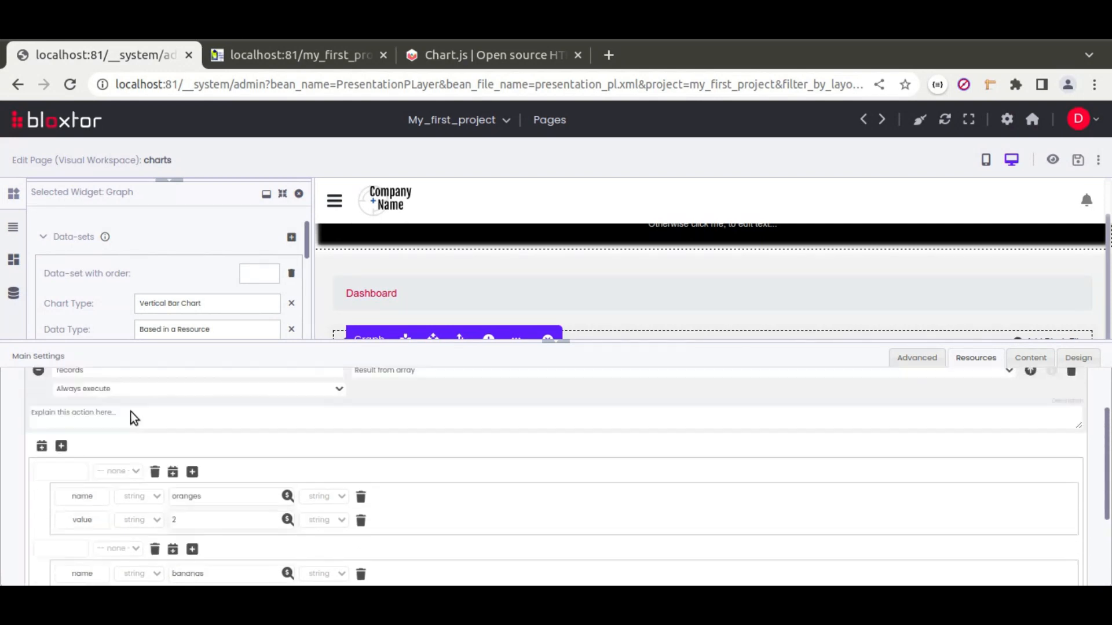
scroll(130, 417, "up", 2)
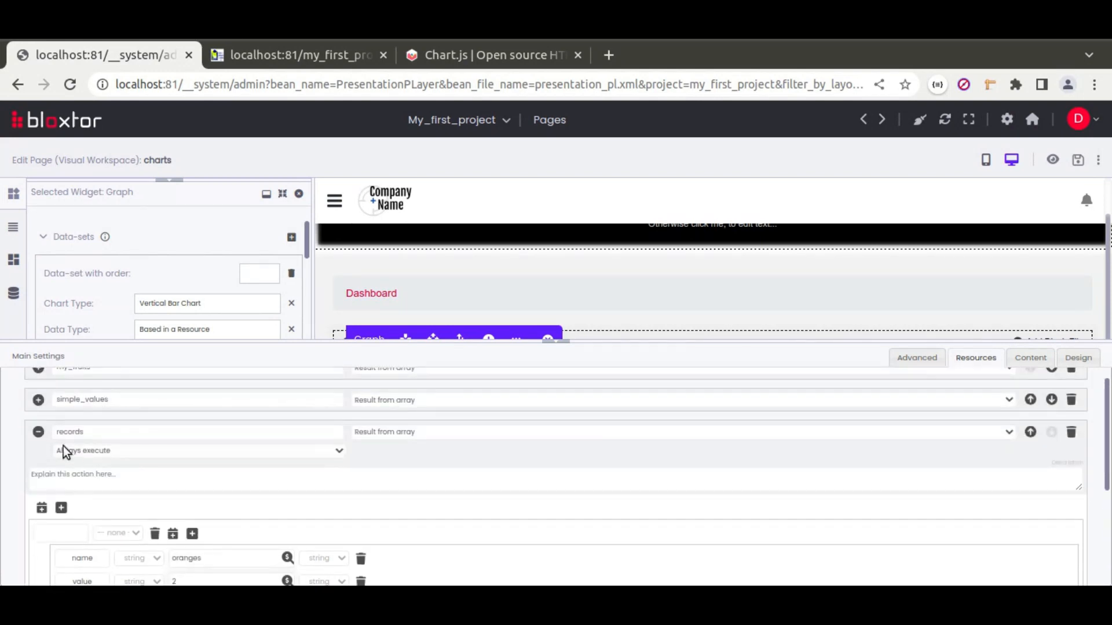
- Add a fourth Graph widget above the existing graphs and give it a data-set of type Line Chart
left_click(556, 342)
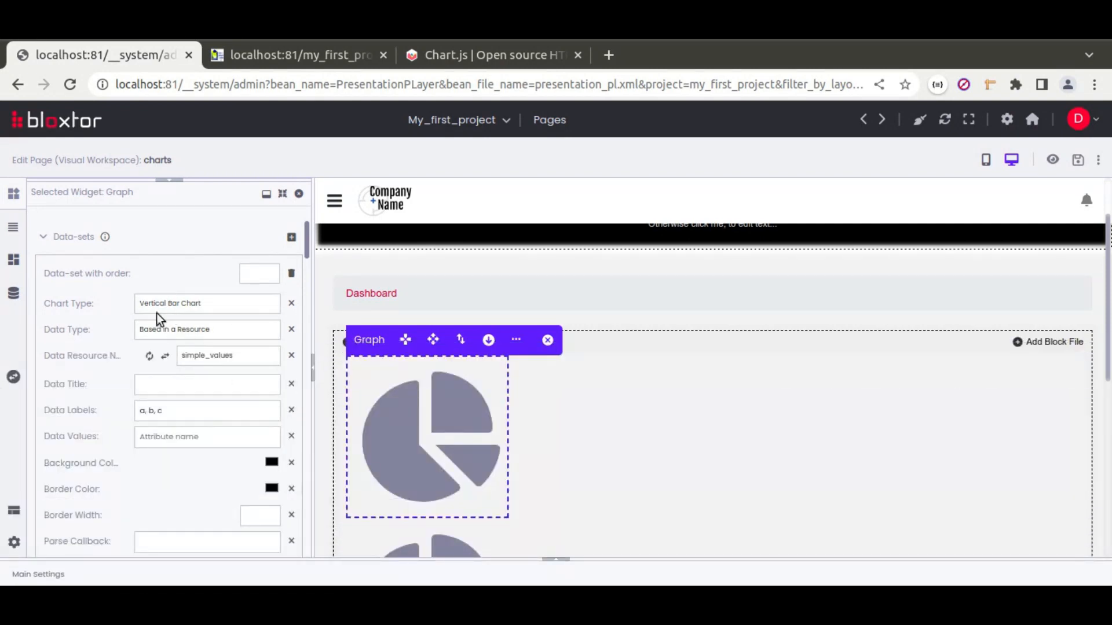
scroll(235, 388, "up", 5)
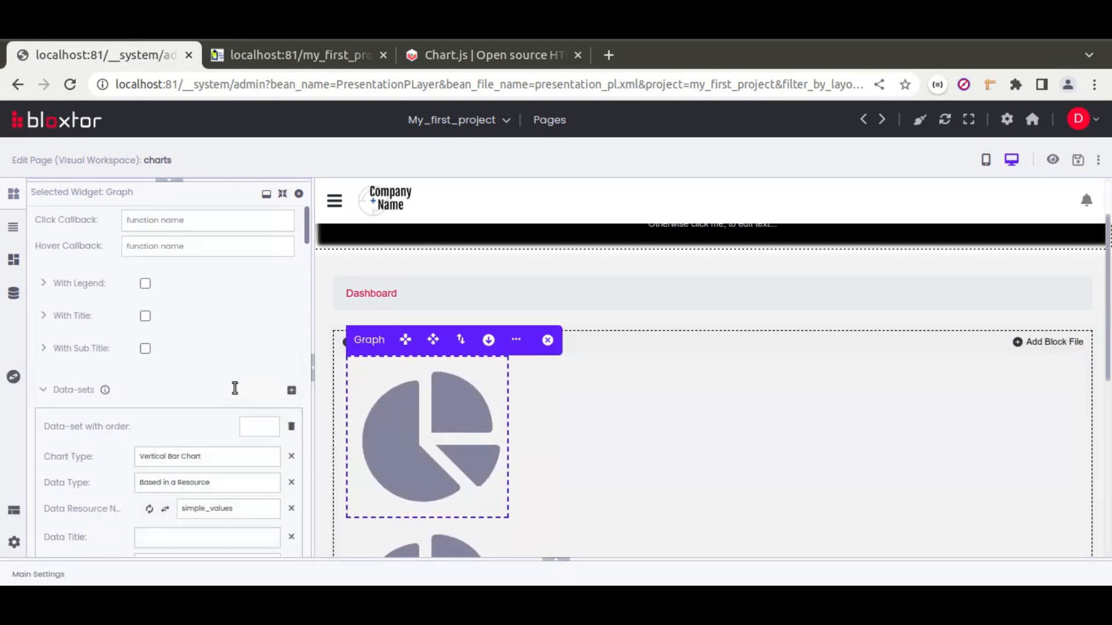
left_click(282, 194)
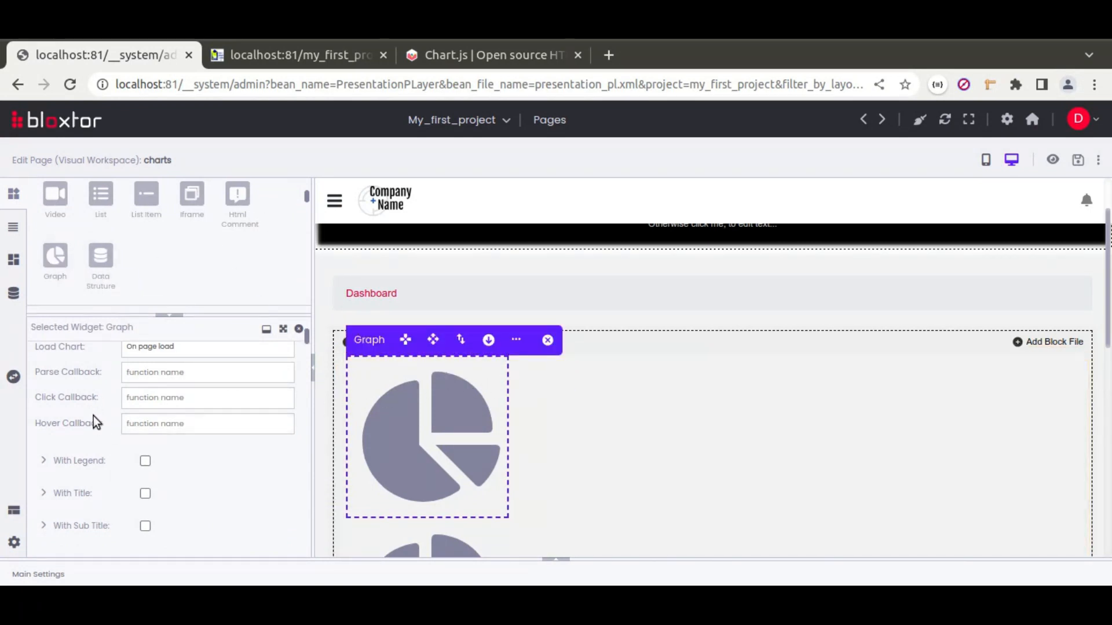
scroll(93, 416, "up", 2)
scroll(92, 416, "down", 5)
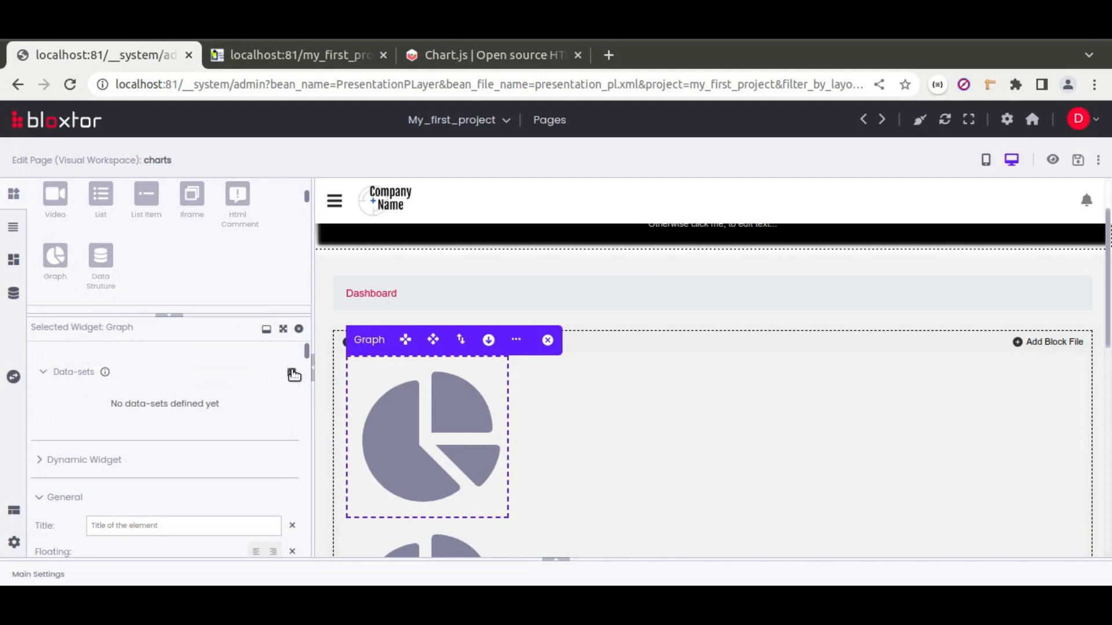
left_click(292, 374)
left_click(176, 437)
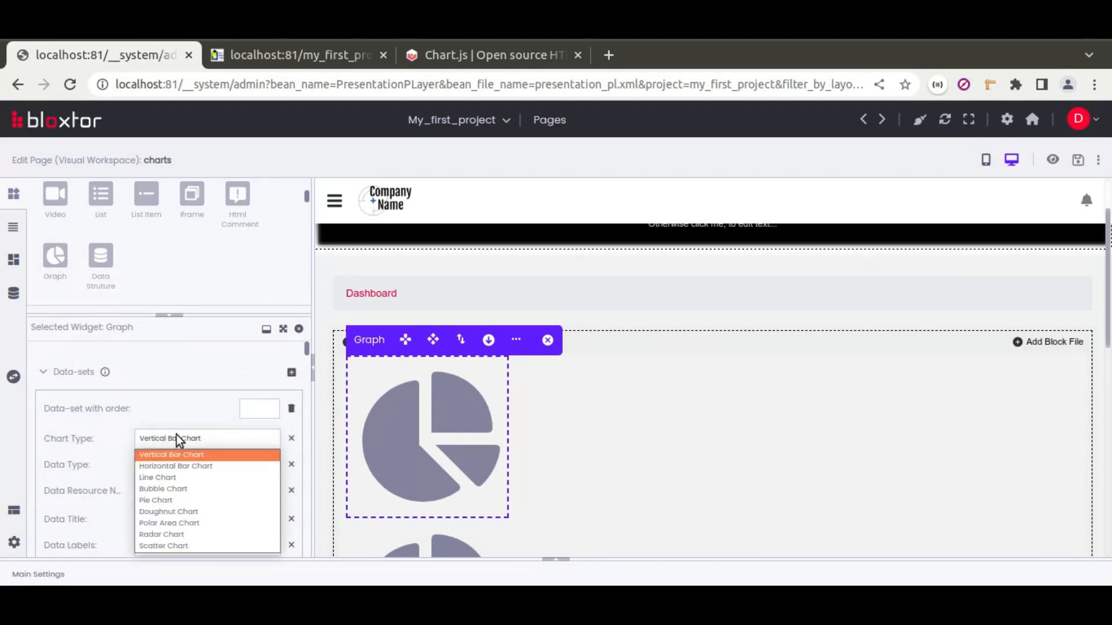
left_click(175, 478)
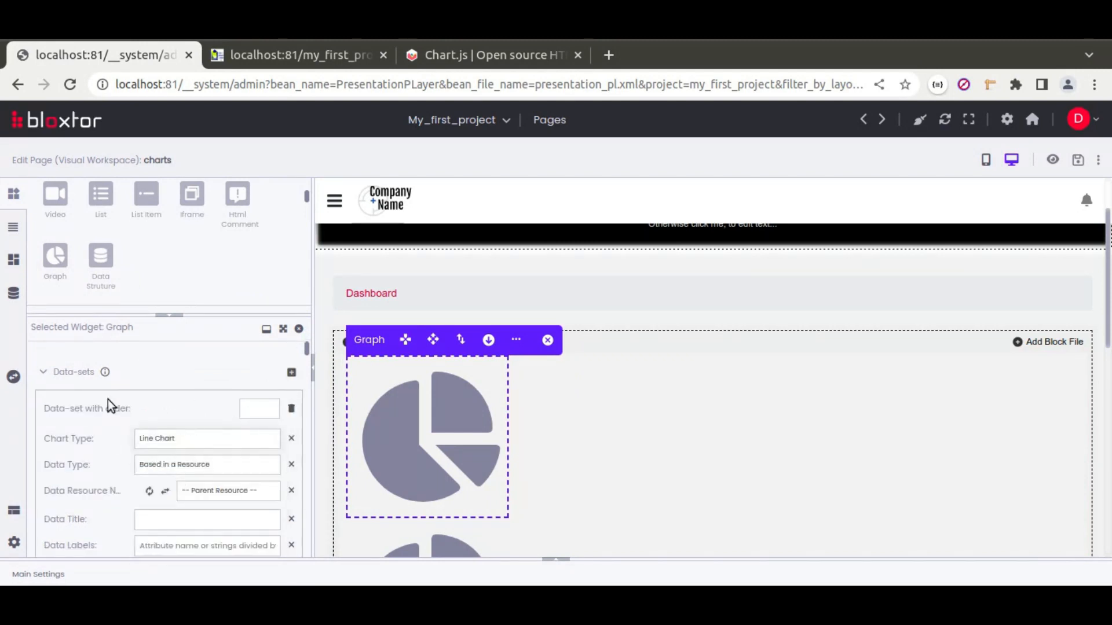
- Base the line chart's data-set on a resource and choose the records resource for it
left_click(175, 468)
left_click(175, 467)
left_click(220, 491)
left_click(198, 541)
scroll(132, 412, "down", 2)
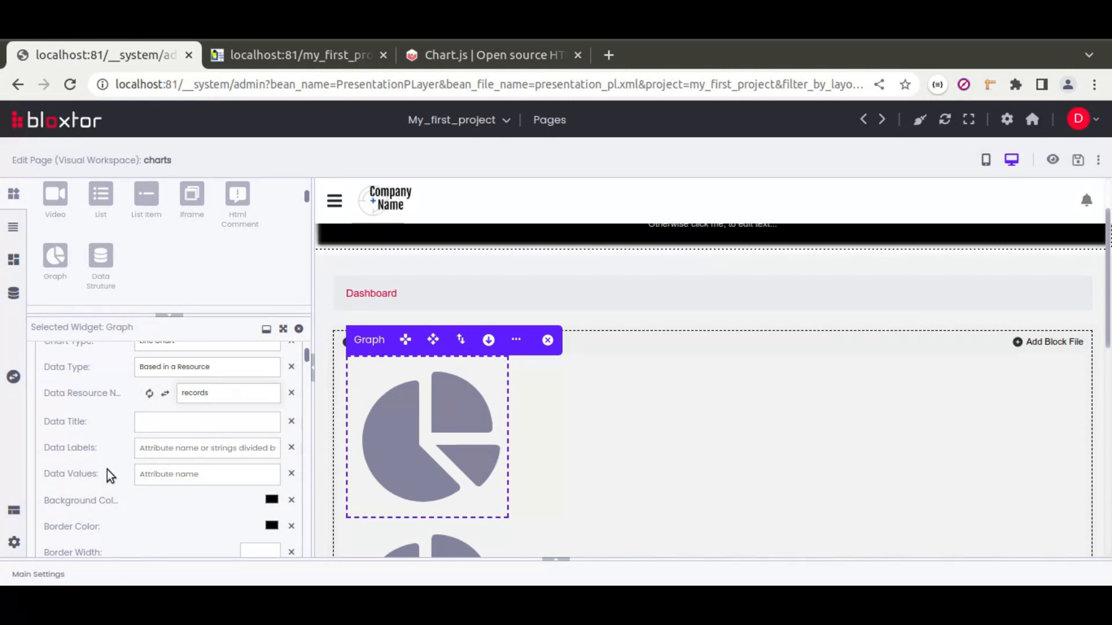
- Check the key names in the records resource, and set the data-set's Data Labels to "name" and Data Values to "value"
left_click(556, 560)
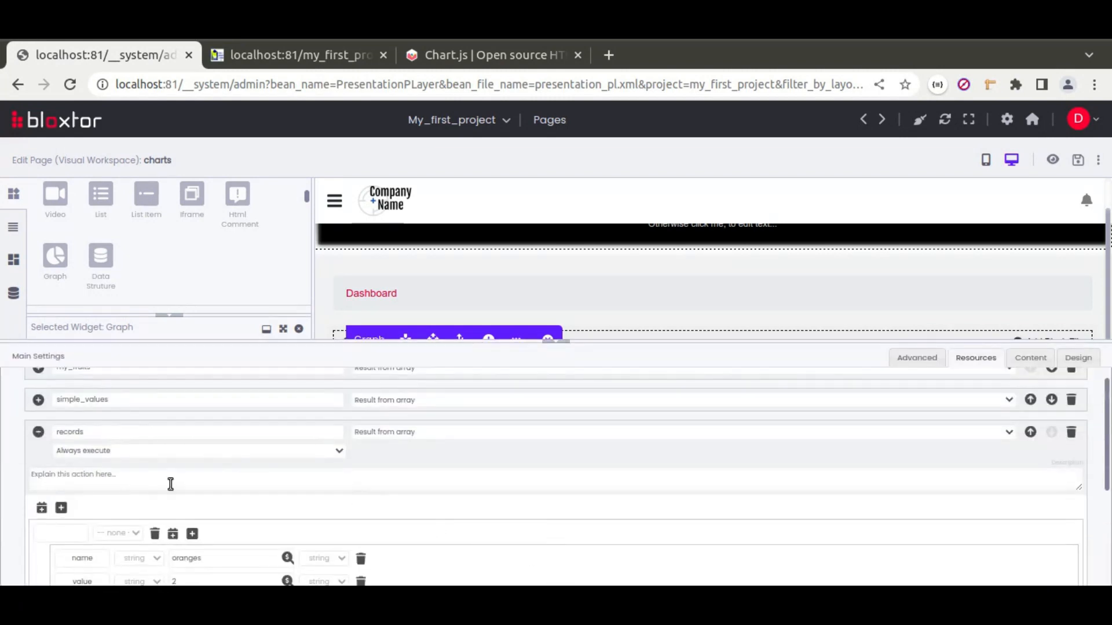
scroll(171, 484, "down", 2)
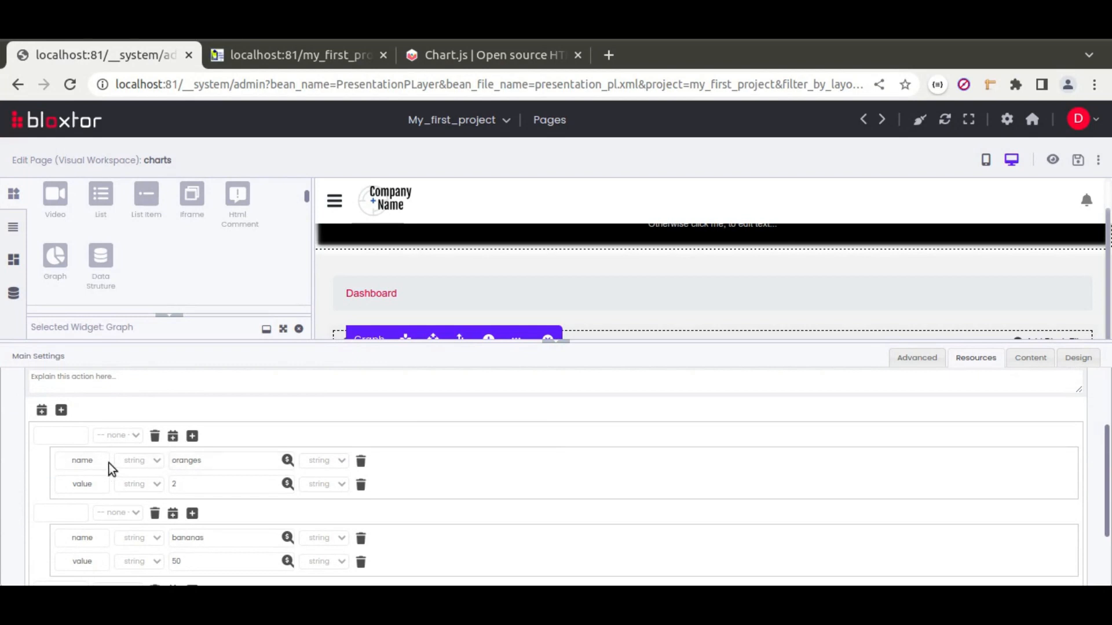
double_click(79, 461)
double_click(81, 484)
left_click(555, 341)
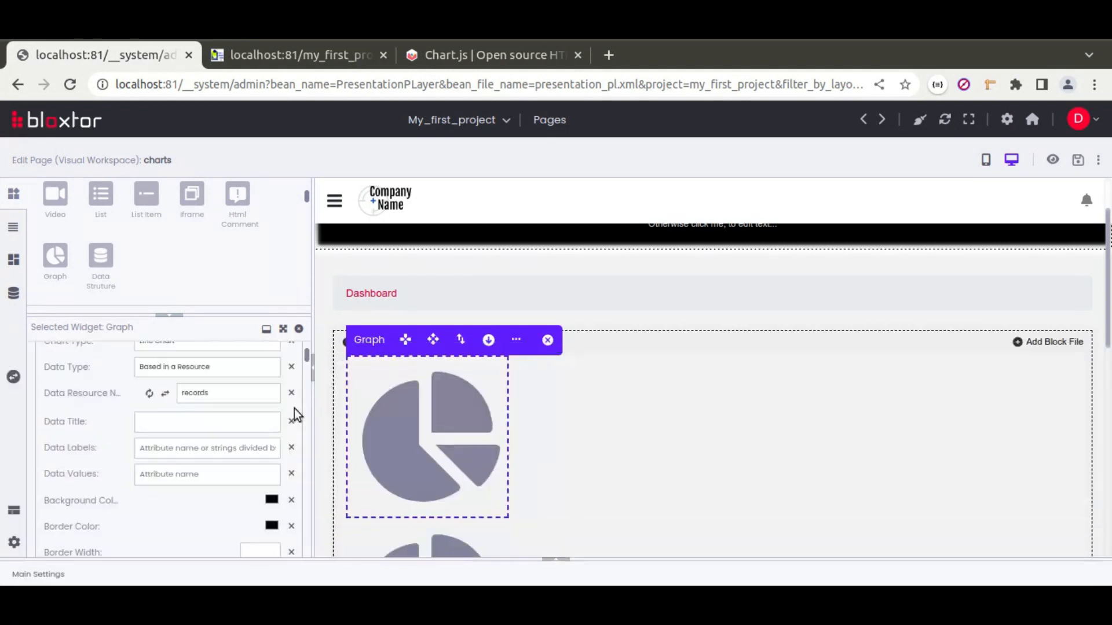
left_click(185, 447)
type("name")
left_click(184, 478)
type("valuwe")
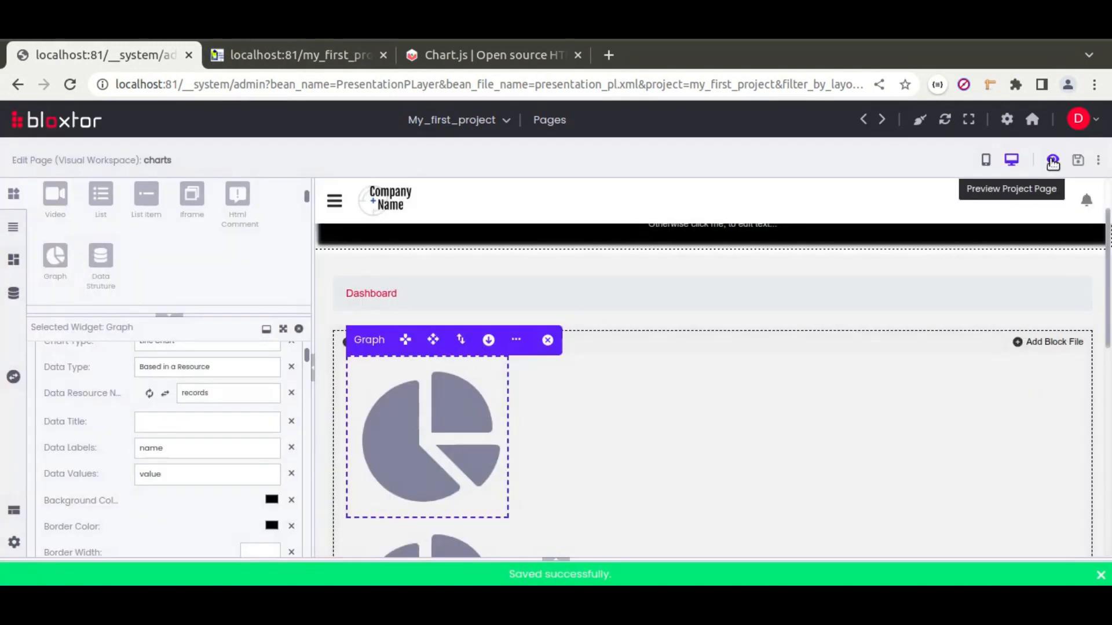
- Preview the charts page, look over all its graphs and return to the page editor
left_click(1051, 160)
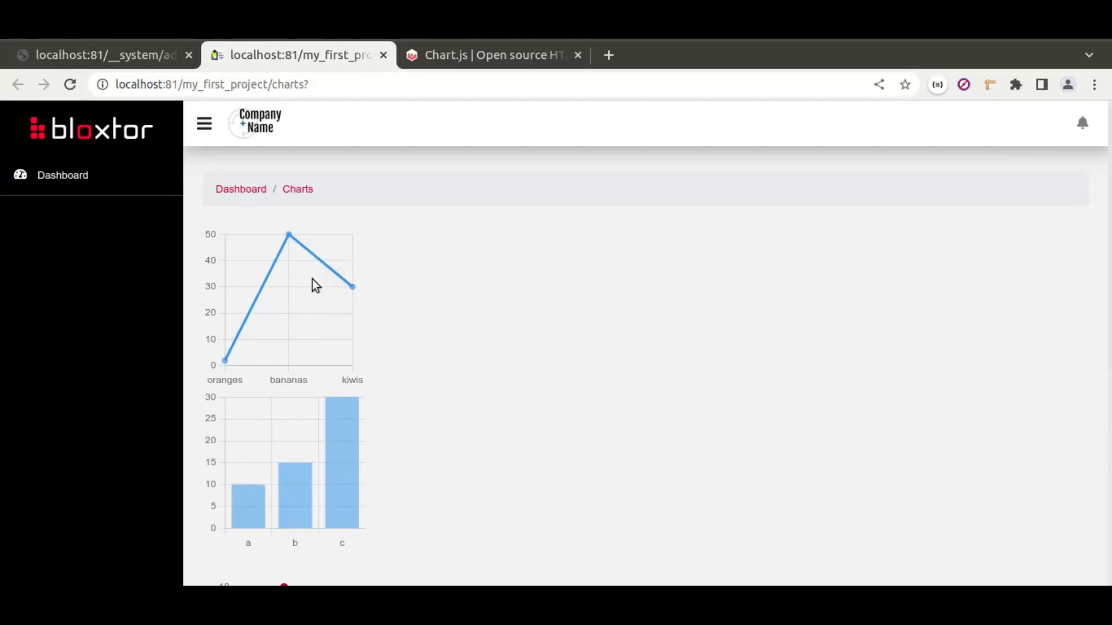
scroll(439, 380, "down", 6)
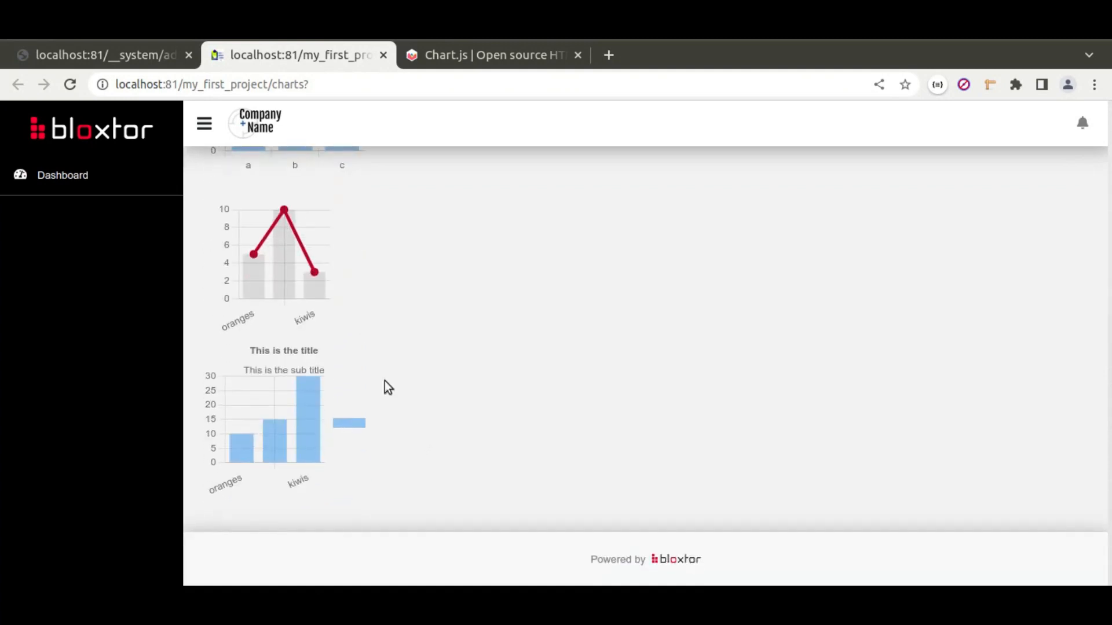
scroll(388, 386, "up", 6)
left_click(128, 52)
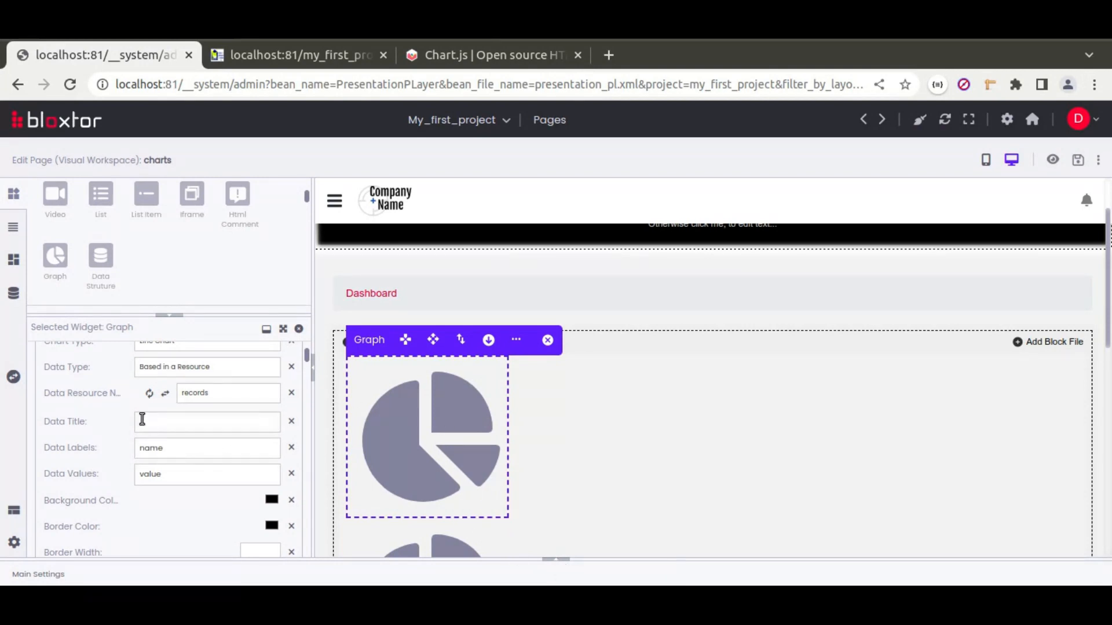
- Review the data-set's data type options and the array resources defined for the page
scroll(141, 412, "up", 2)
left_click(182, 464)
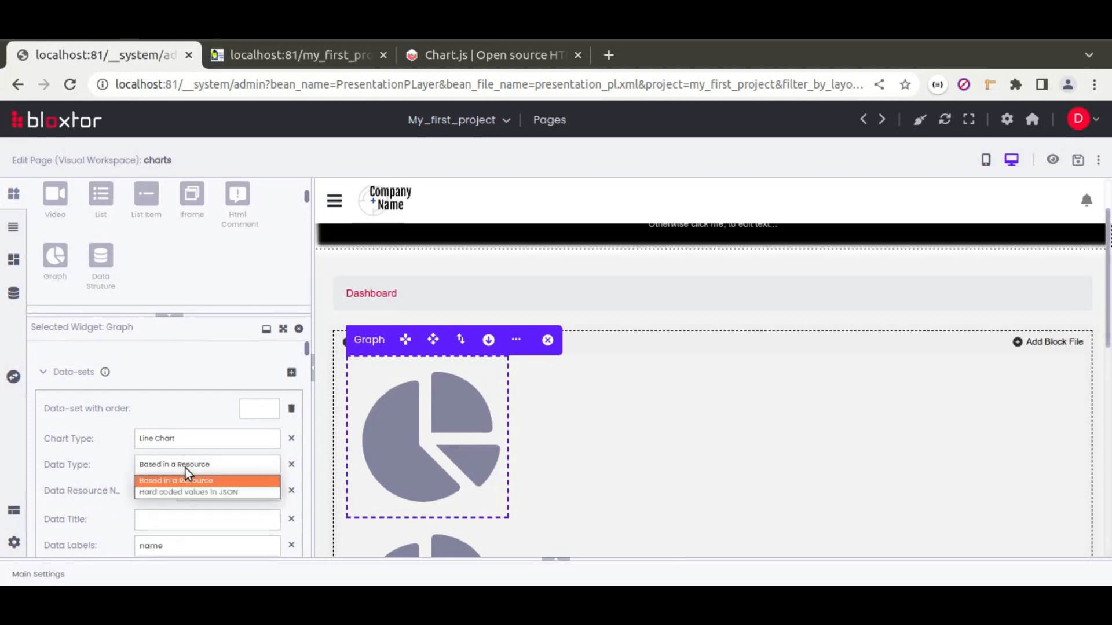
left_click(140, 466)
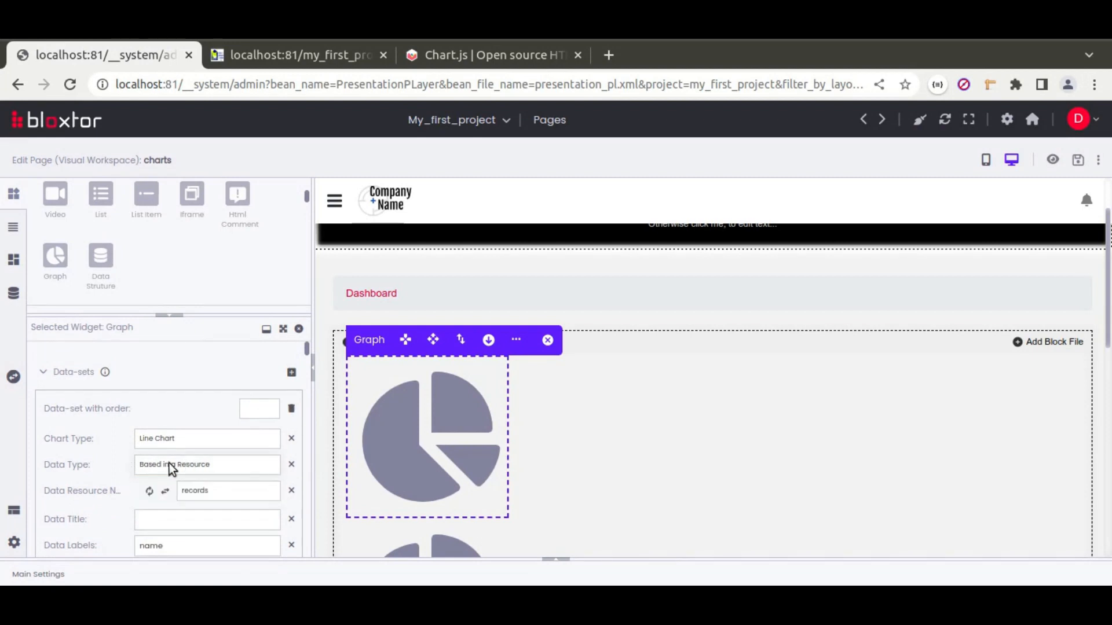
left_click(557, 561)
scroll(336, 513, "up", 3)
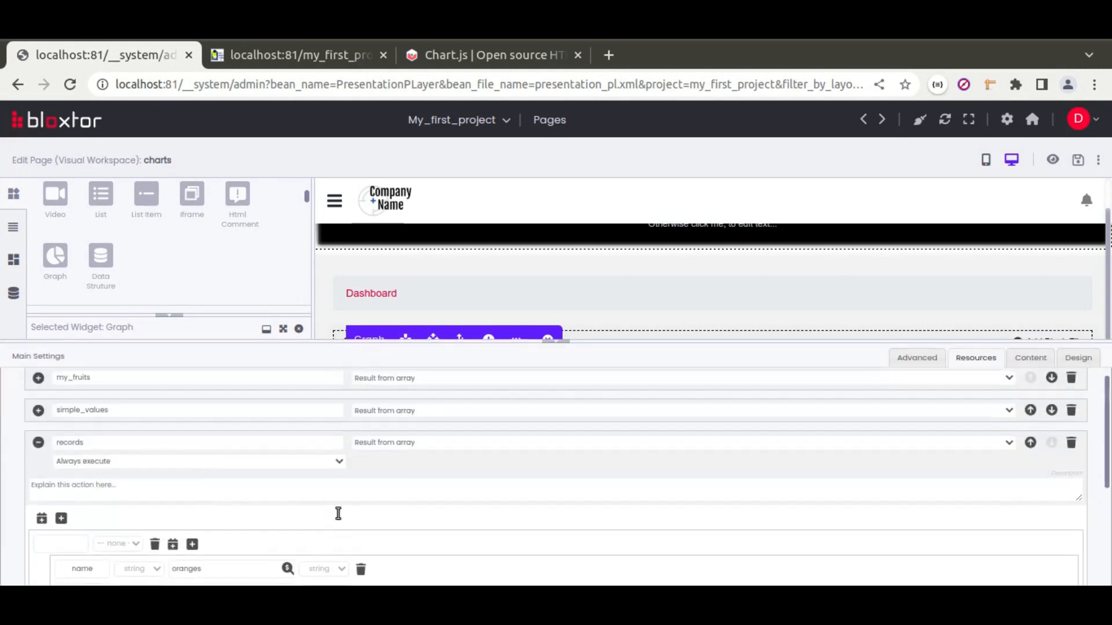
scroll(301, 499, "down", 4)
scroll(446, 502, "down", 2)
scroll(433, 497, "up", 10)
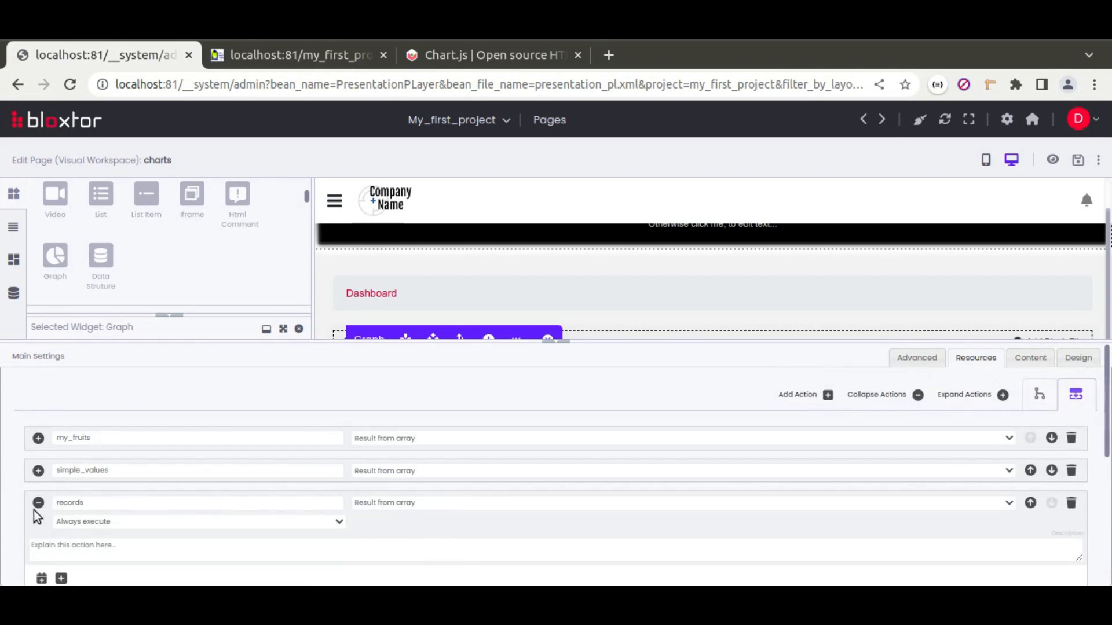
left_click(39, 502)
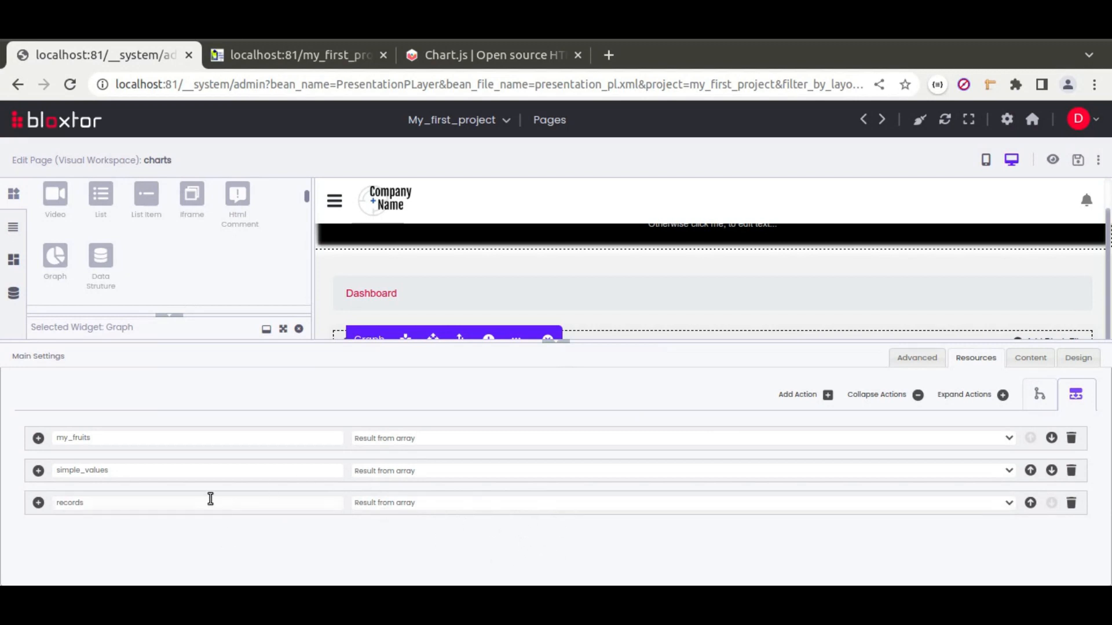
left_click(558, 343)
- Start a new table named "fruits" in the Mysql database
left_click(13, 293)
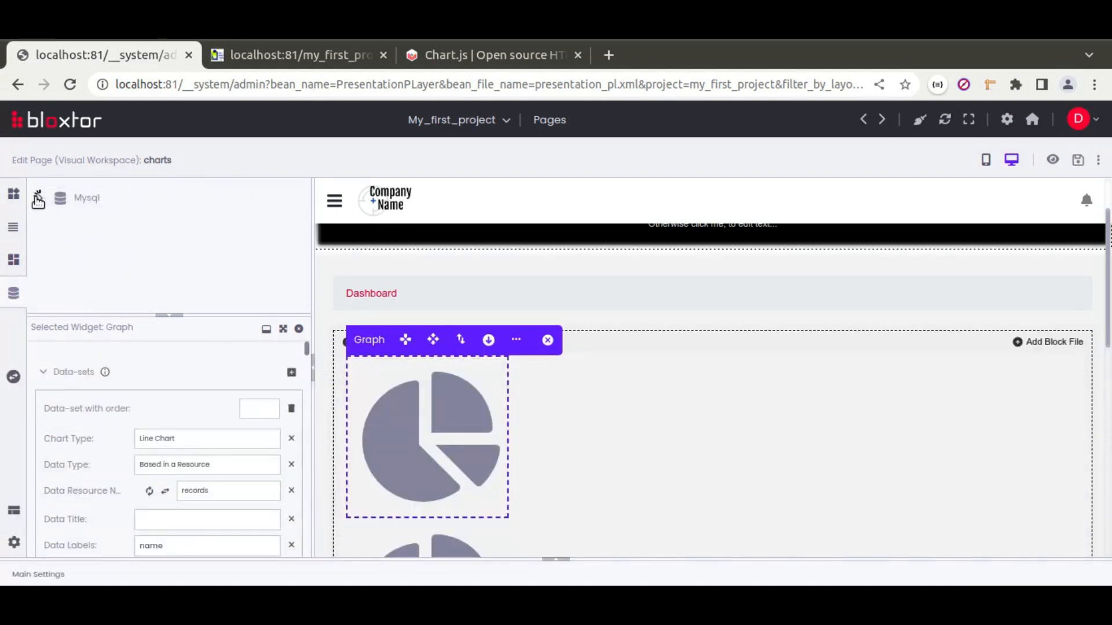
left_click(38, 200)
left_click_drag(211, 315, 214, 455)
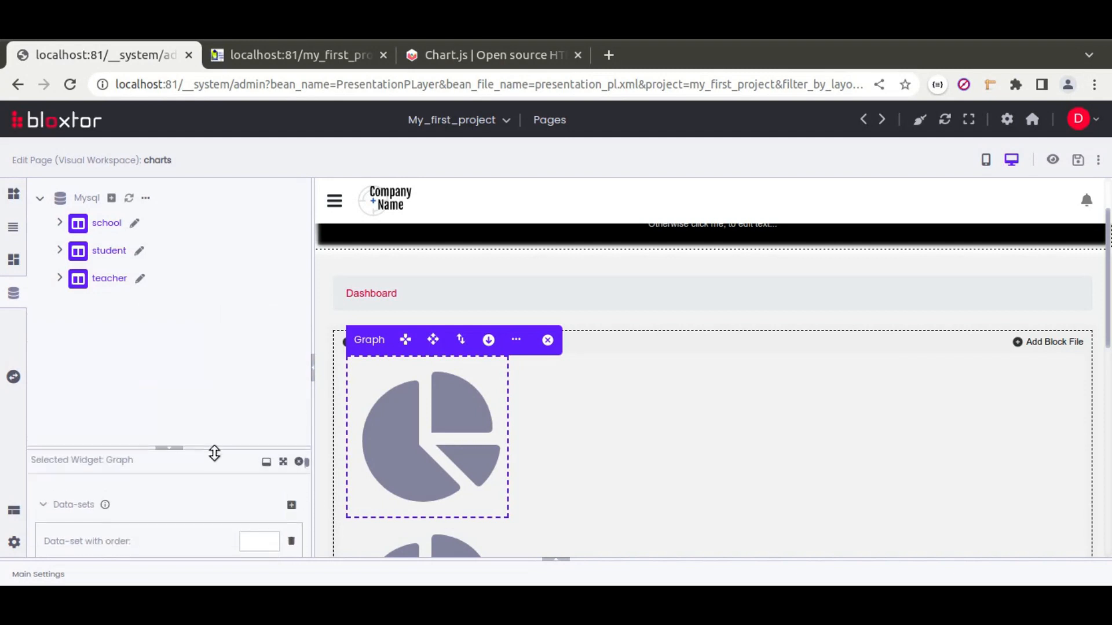
left_click(113, 200)
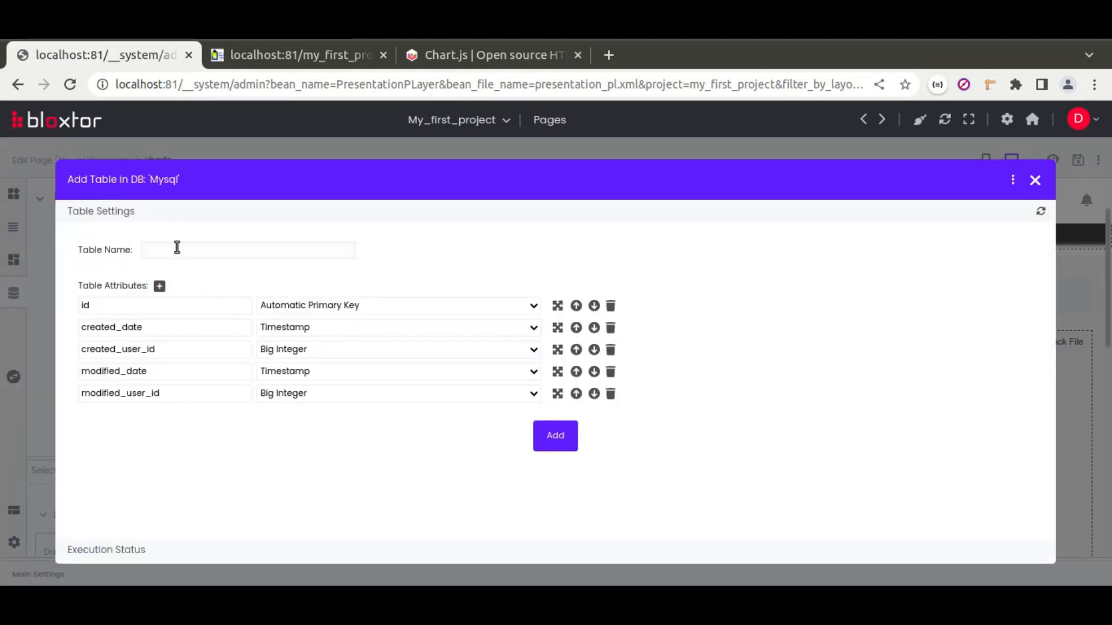
left_click(188, 250)
type("fruits")
- Remove the created_date, created_user_id, modified_date and modified_user_id attributes from the new table
left_click(610, 331)
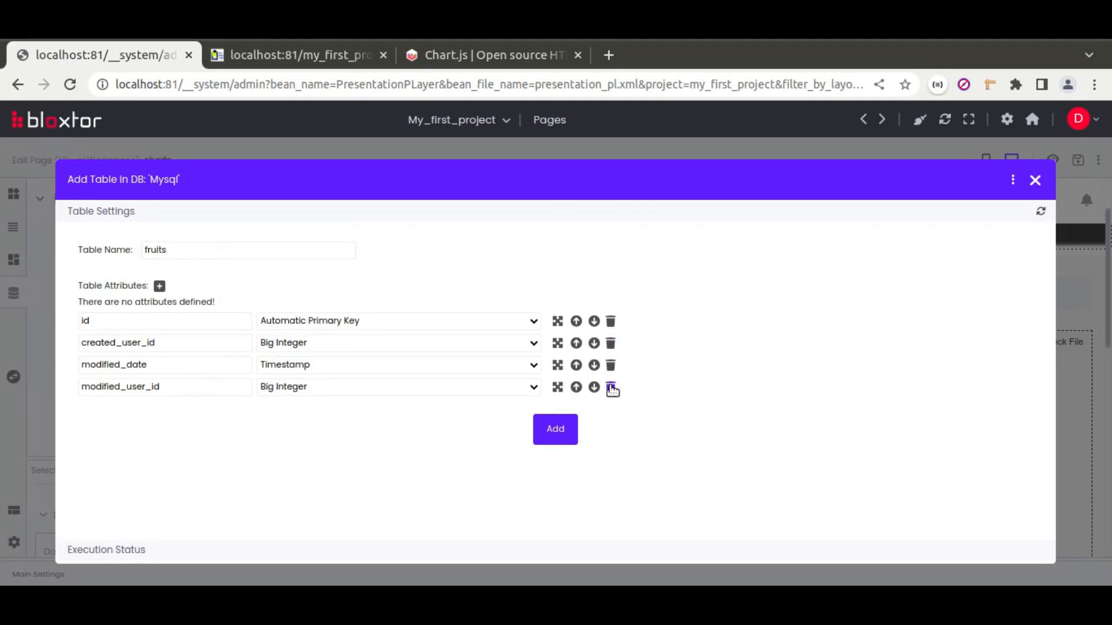
left_click(611, 386)
left_click(610, 366)
left_click(611, 344)
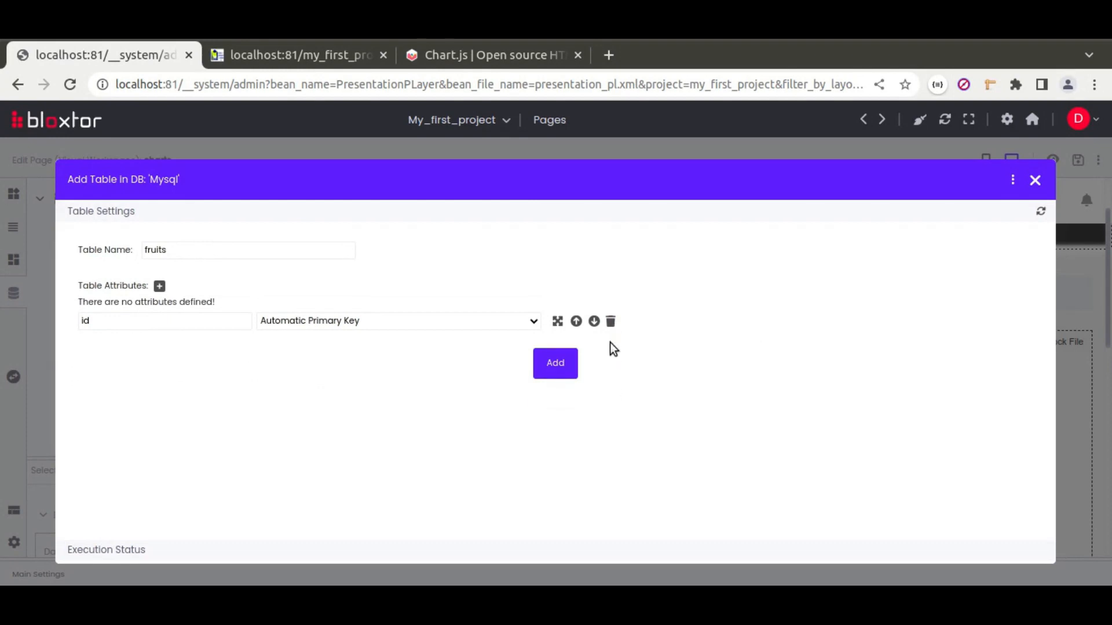
- Add the attributes "name" and "value" to the fruits table and remove the surplus empty attribute row
left_click(160, 286)
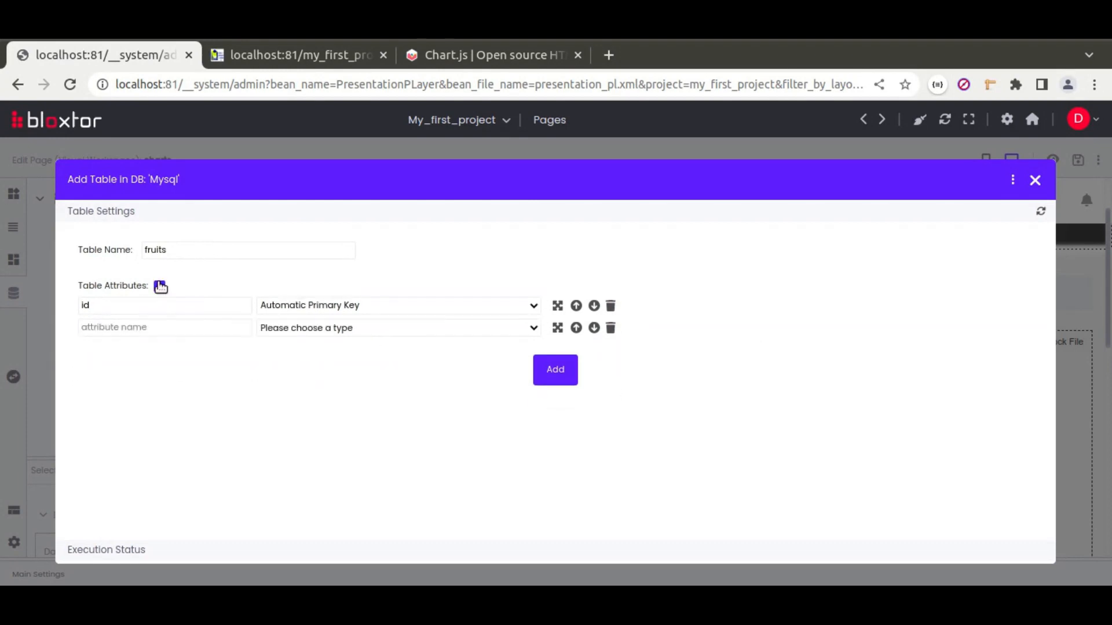
left_click(160, 286)
left_click(160, 286)
left_click(168, 331)
type("name")
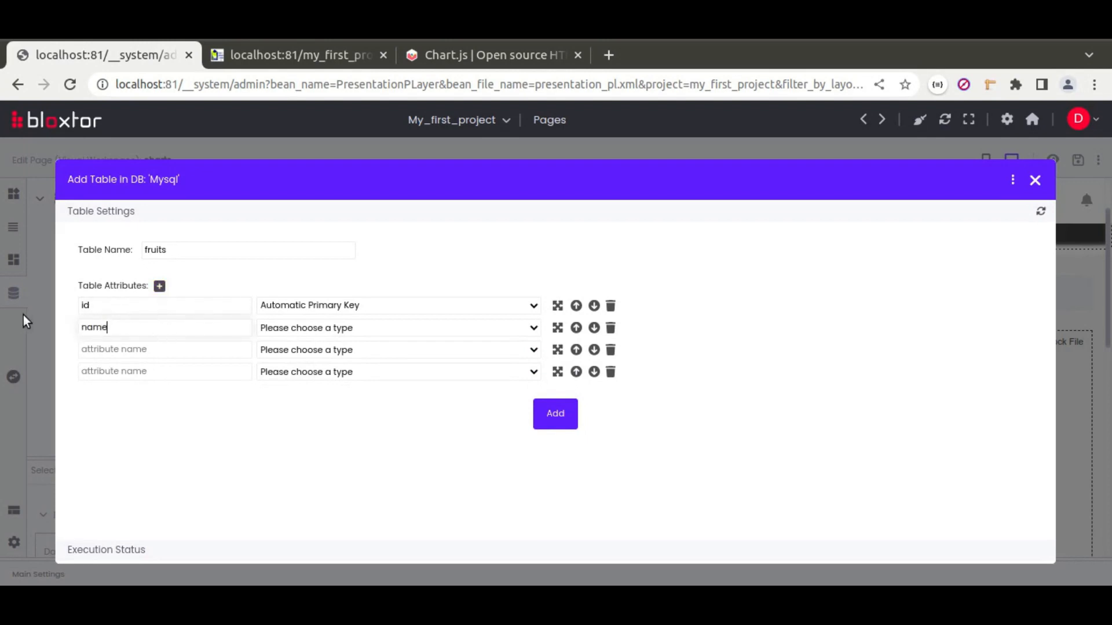
left_click(136, 346)
type("value")
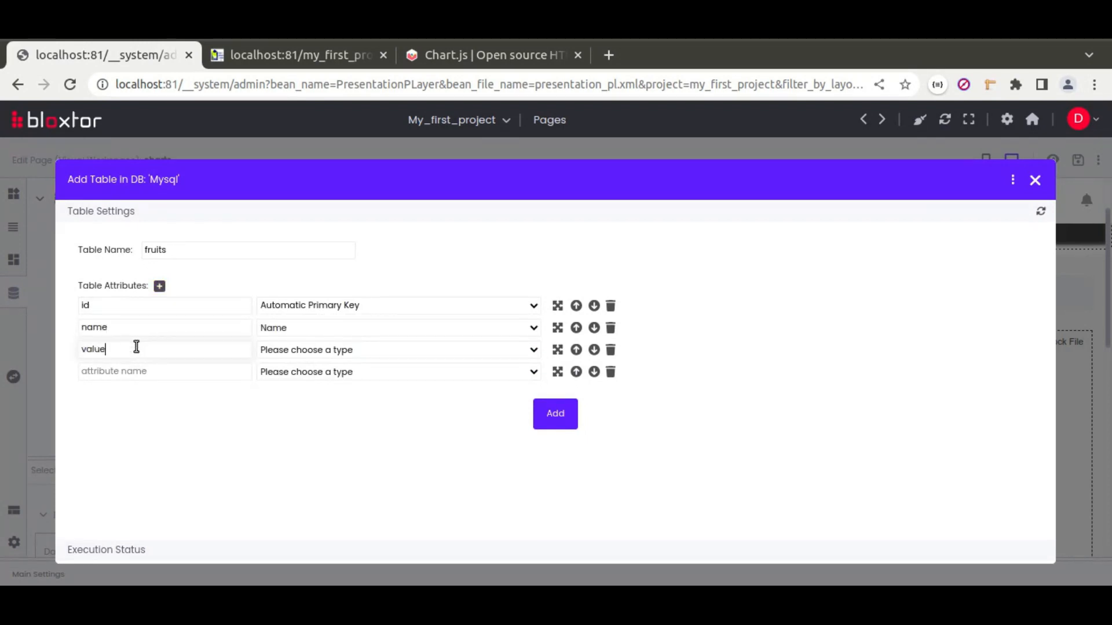
left_click(611, 374)
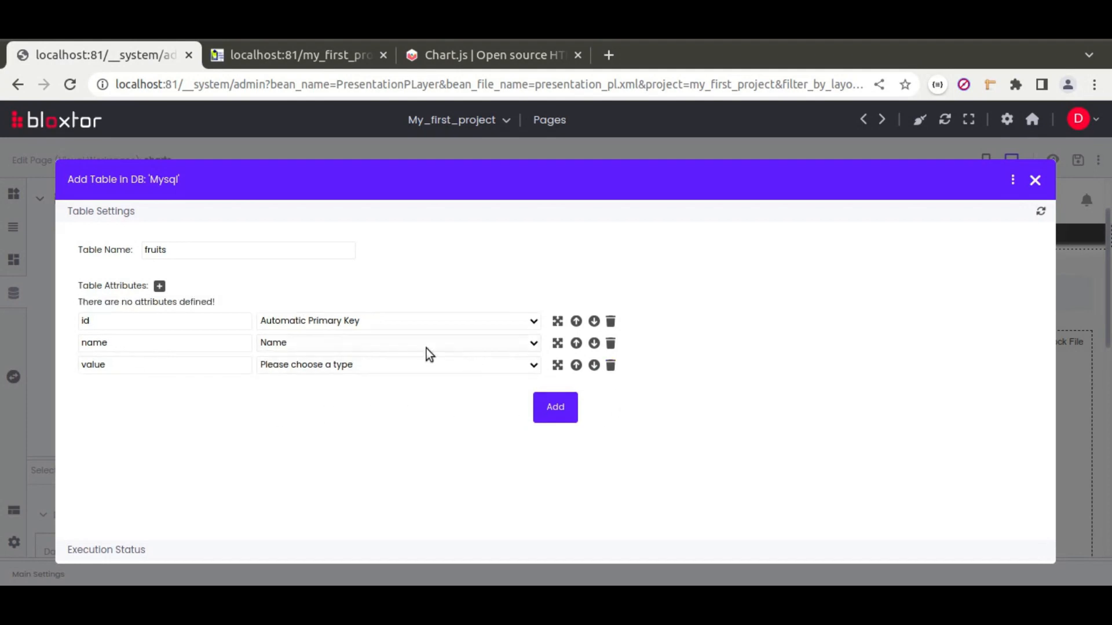
- Set the value attribute's type to Number and create the fruits table in the database
left_click(335, 366)
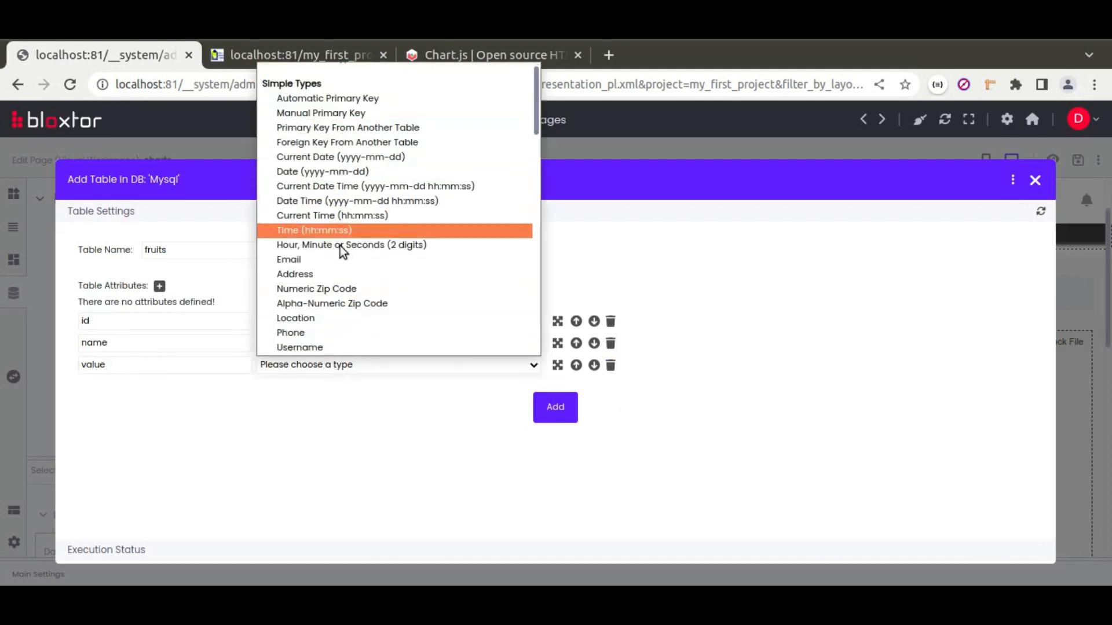
scroll(356, 297, "down", 3)
scroll(357, 297, "down", 8)
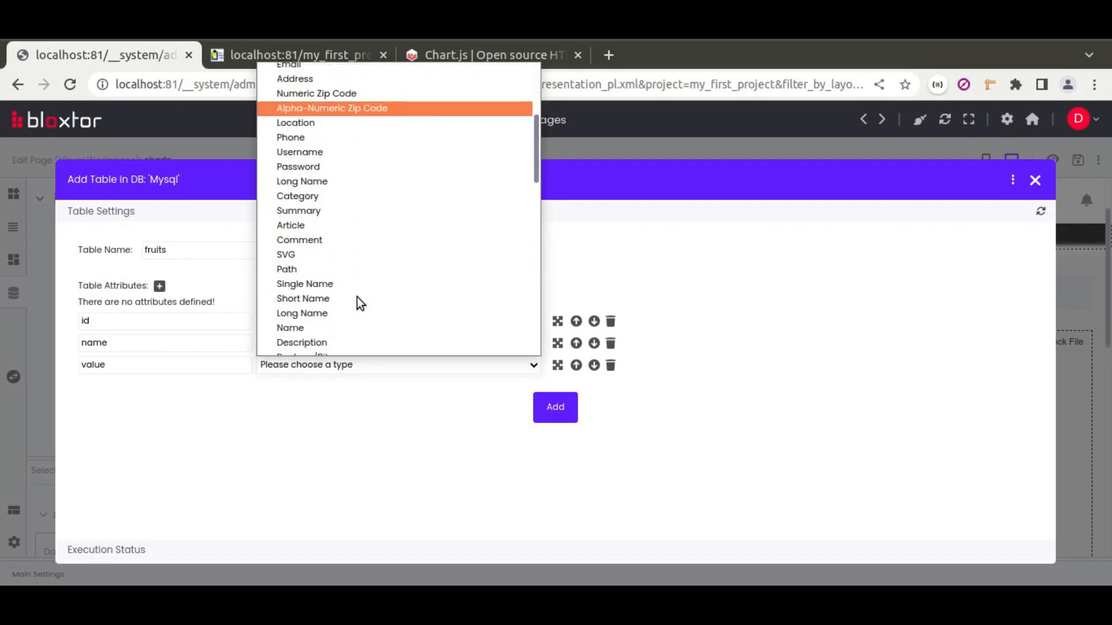
scroll(357, 297, "down", 3)
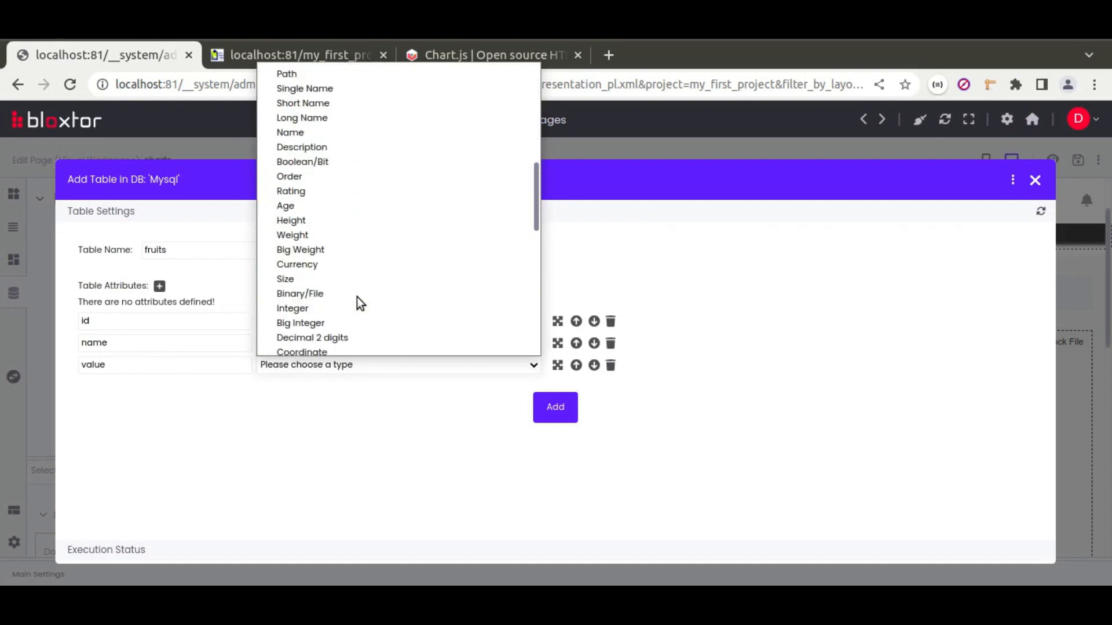
left_click(316, 286)
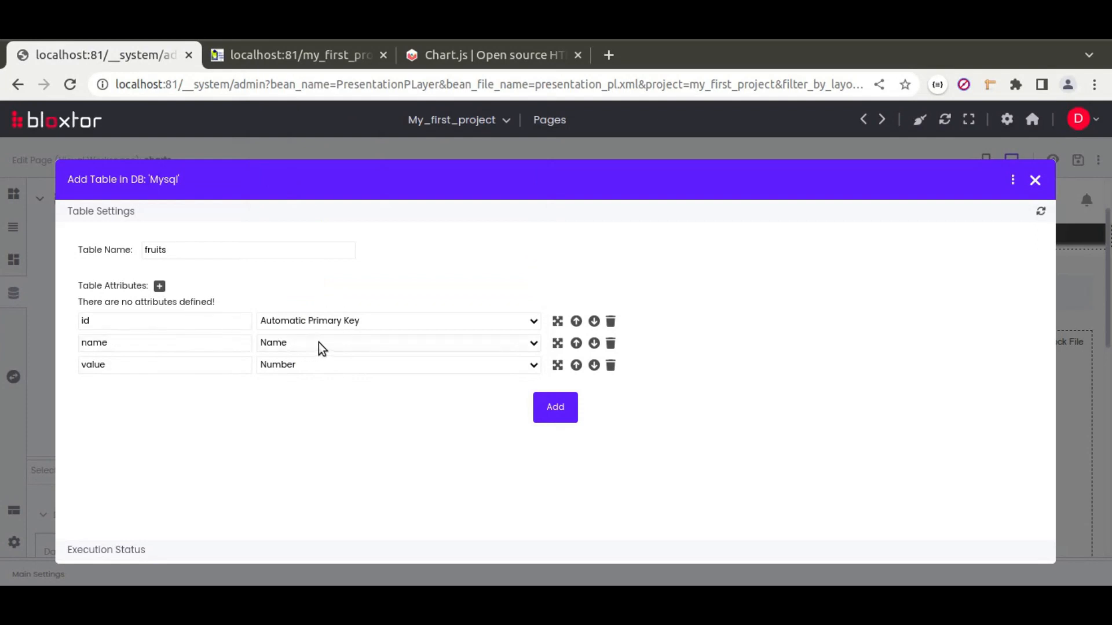
left_click(566, 414)
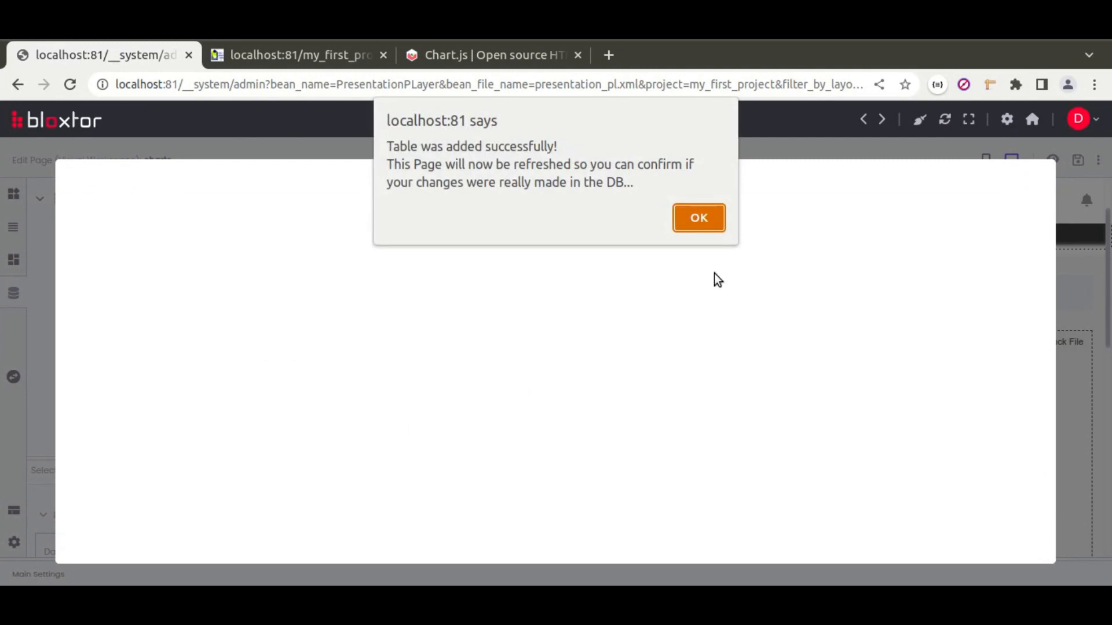
left_click(697, 220)
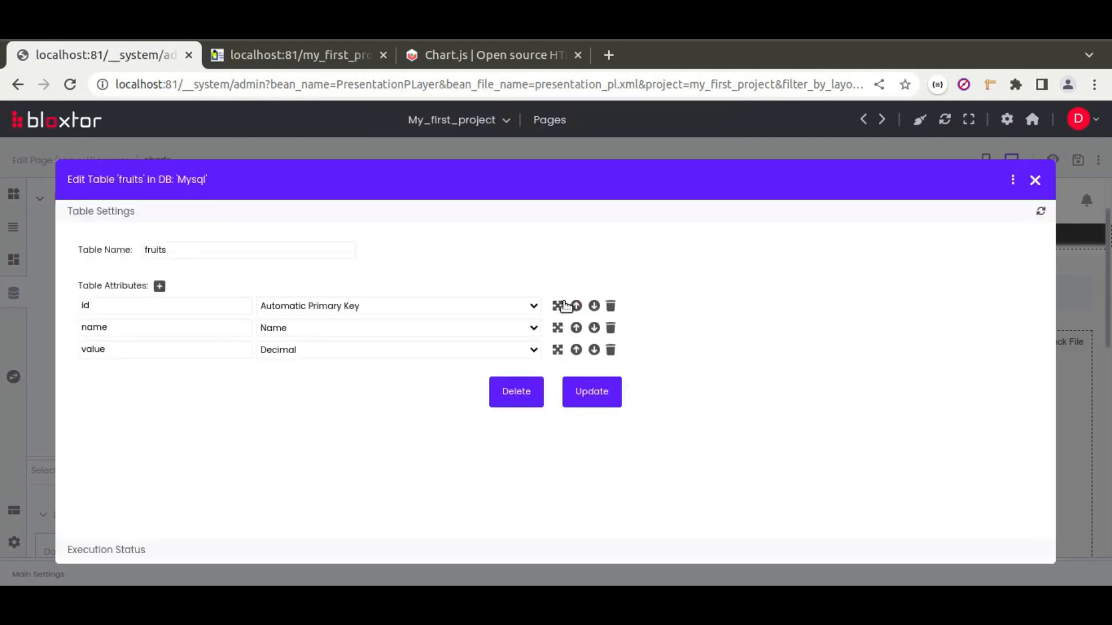
- Open the record management of the fruits table and save a new record with name "oranges" and value 10
left_click(1014, 183)
left_click(945, 240)
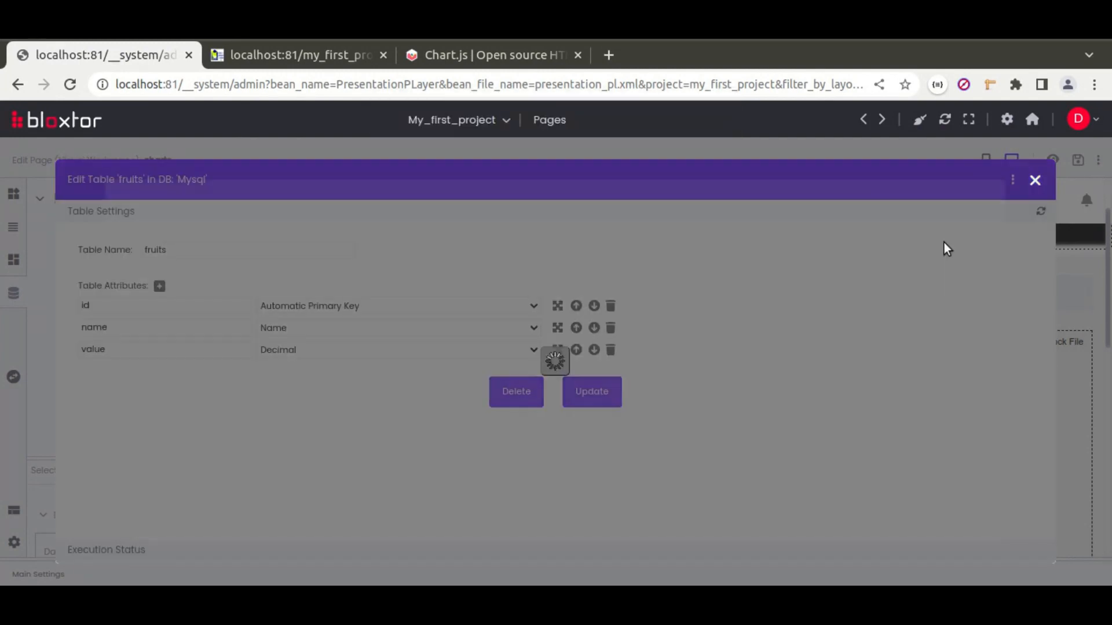
left_click(933, 334)
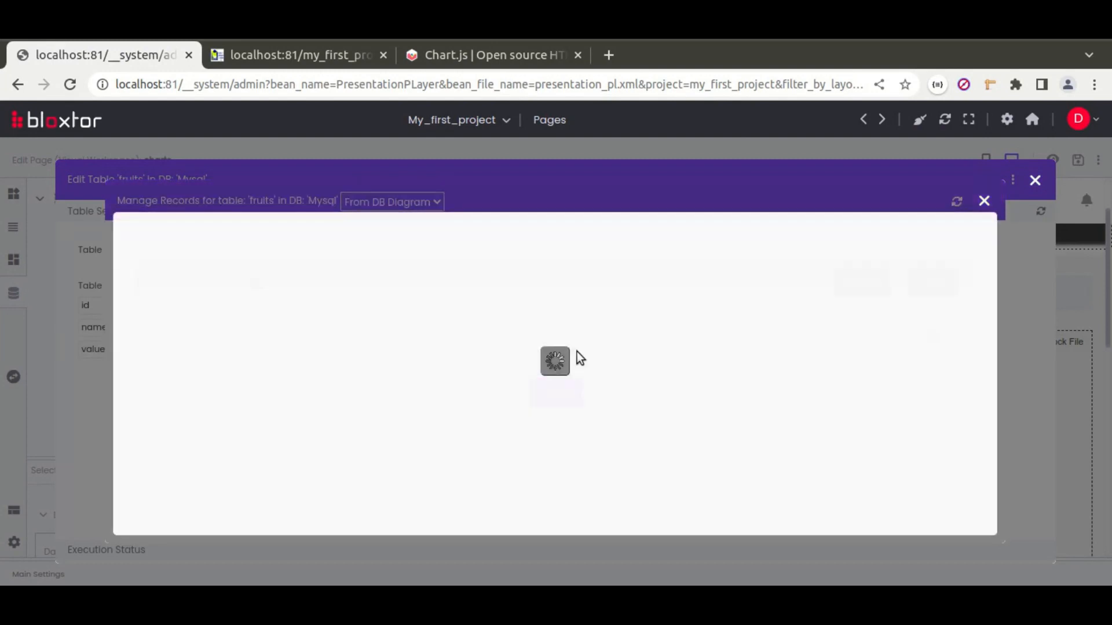
left_click(425, 305)
type("orr")
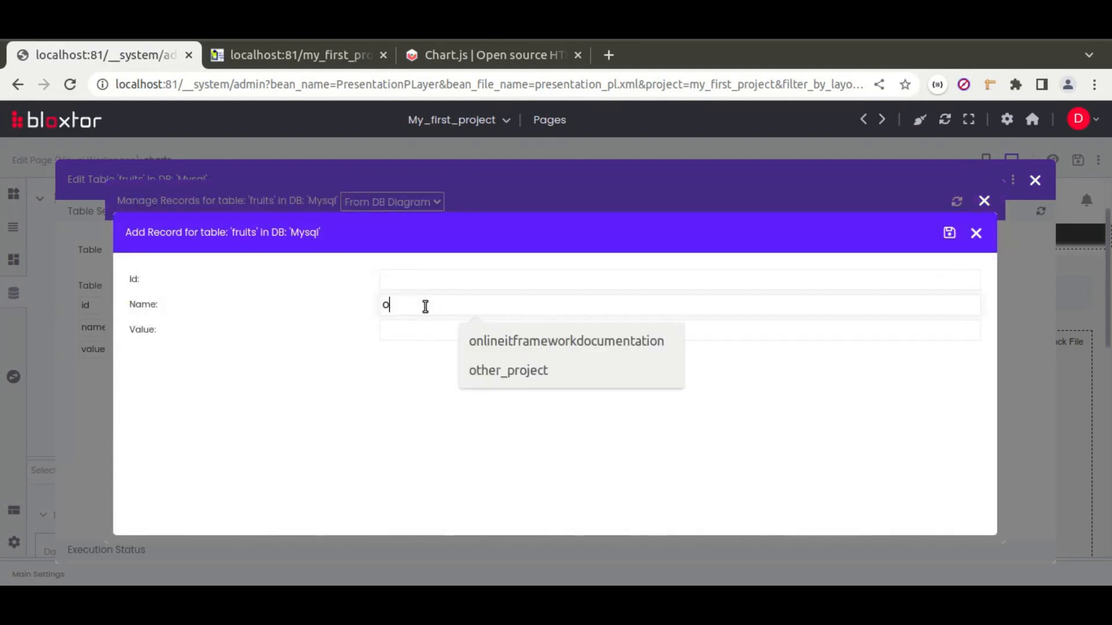
key("BackSpace")
type("anges")
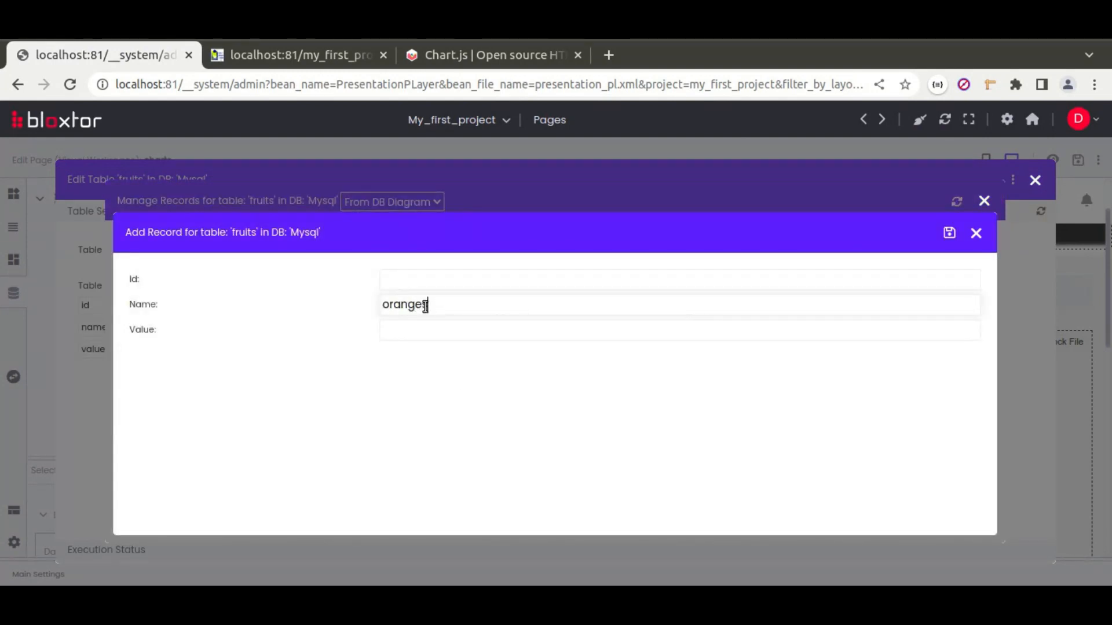
left_click(412, 333)
type("10")
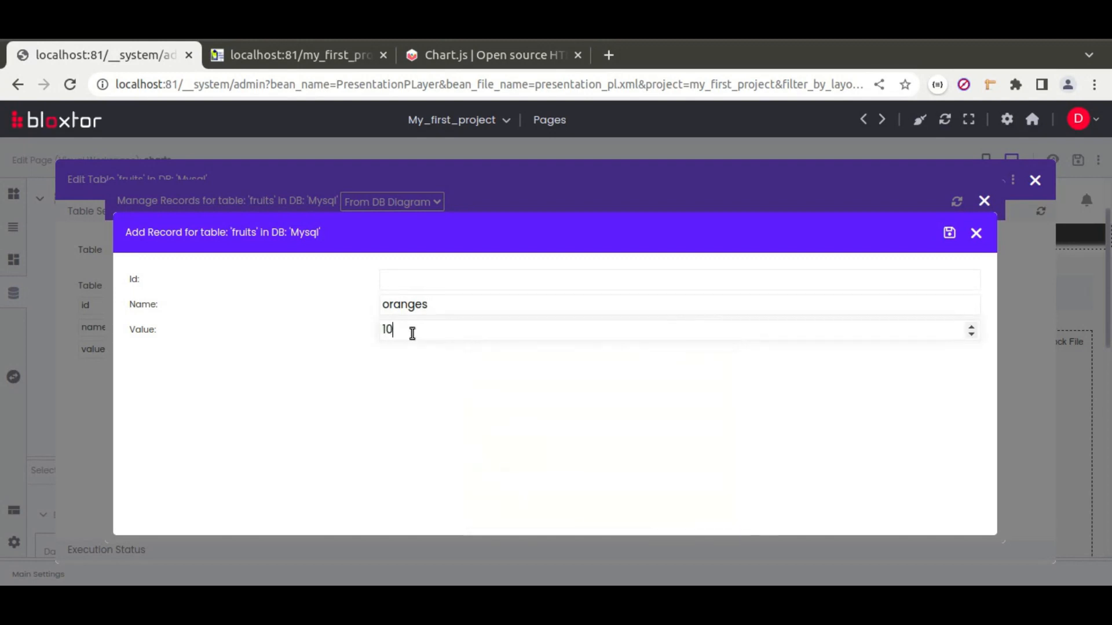
left_click(948, 238)
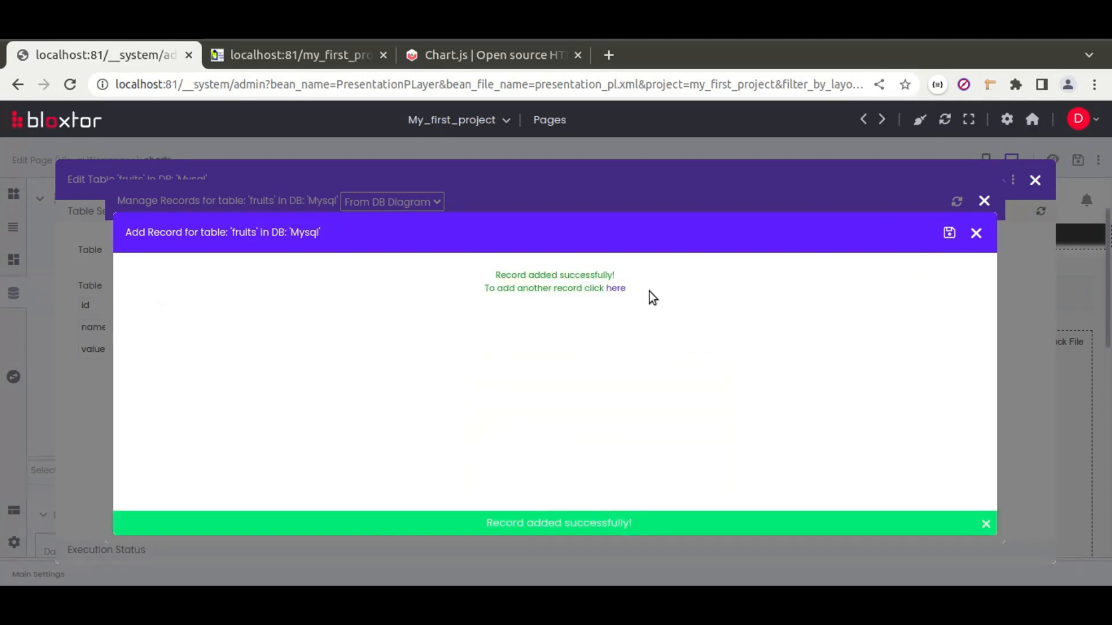
- Save another fruits record with name "bananas" and value 20, and close the record form
left_click(616, 289)
double_click(421, 304)
type("bananas")
double_click(384, 329)
type("20")
left_click(948, 233)
left_click(976, 234)
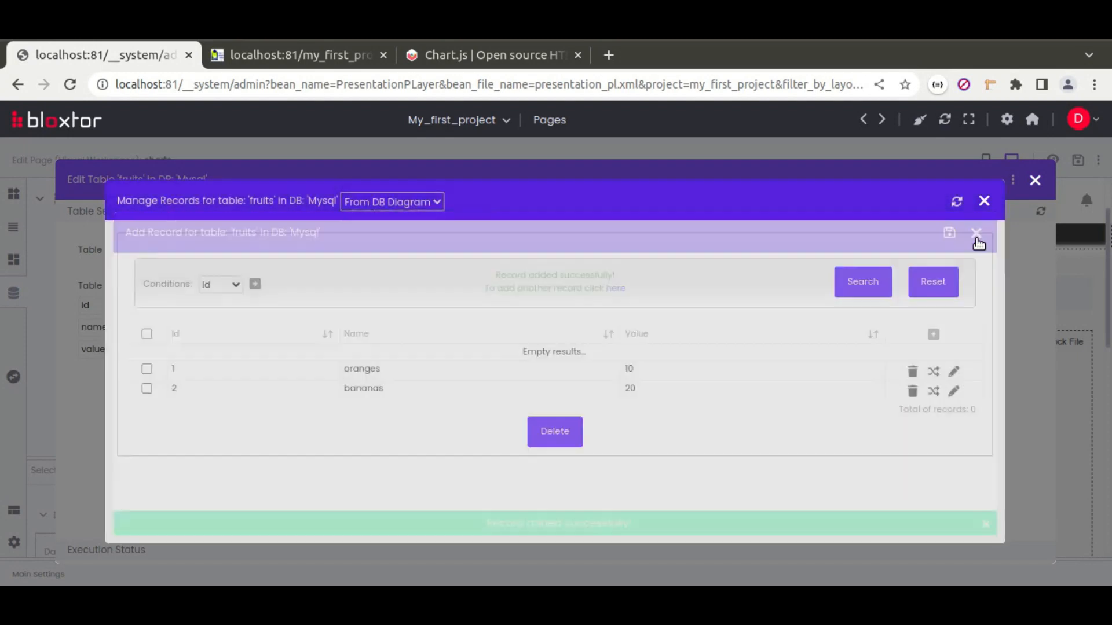
- Save a new fruits record with name "kiwis" and value 50, and close the record form
left_click(932, 334)
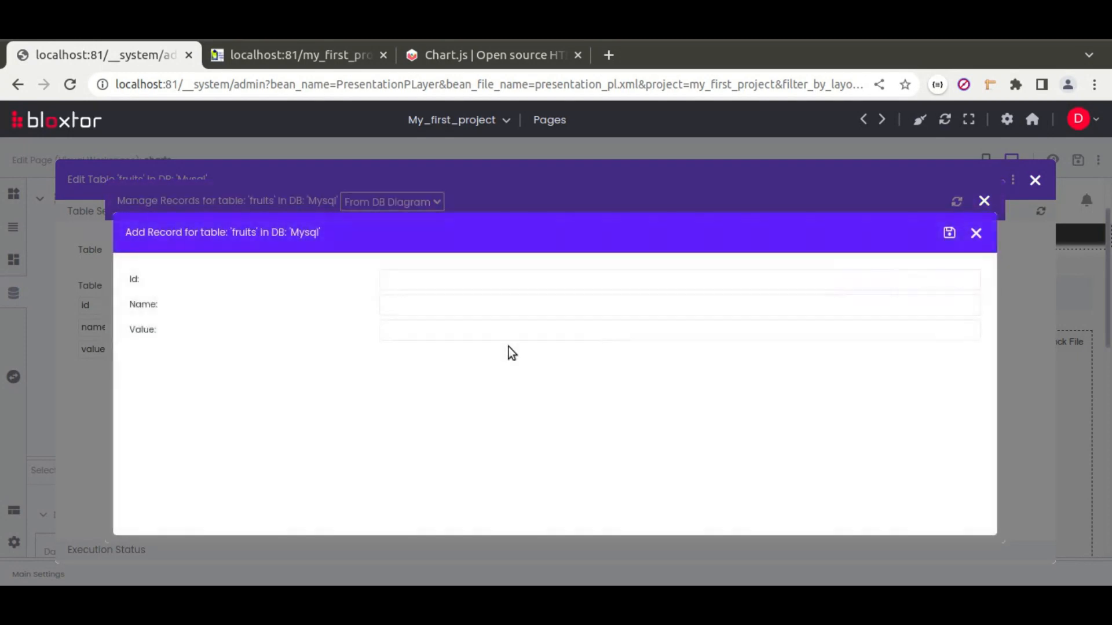
left_click(410, 305)
type("kiw")
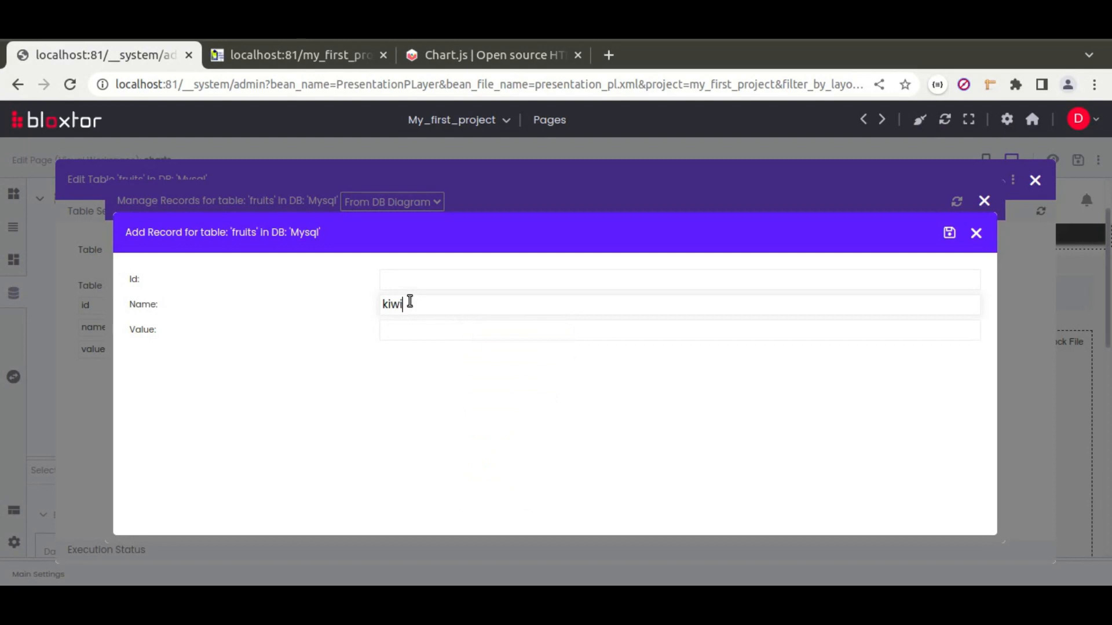
type("is")
left_click(412, 331)
type("50")
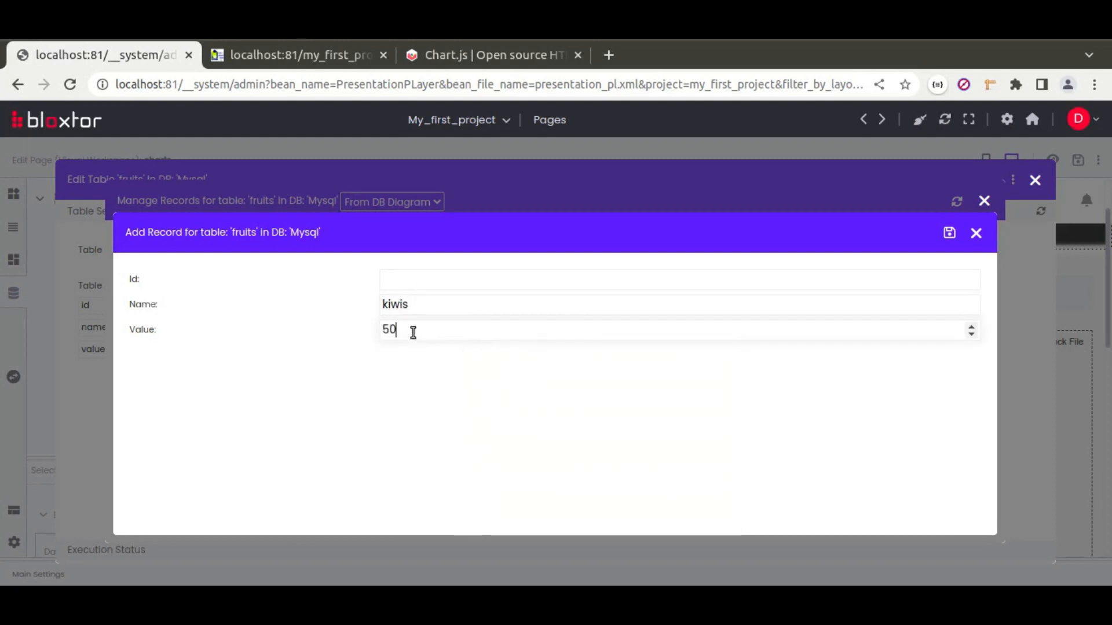
left_click(949, 232)
left_click(976, 234)
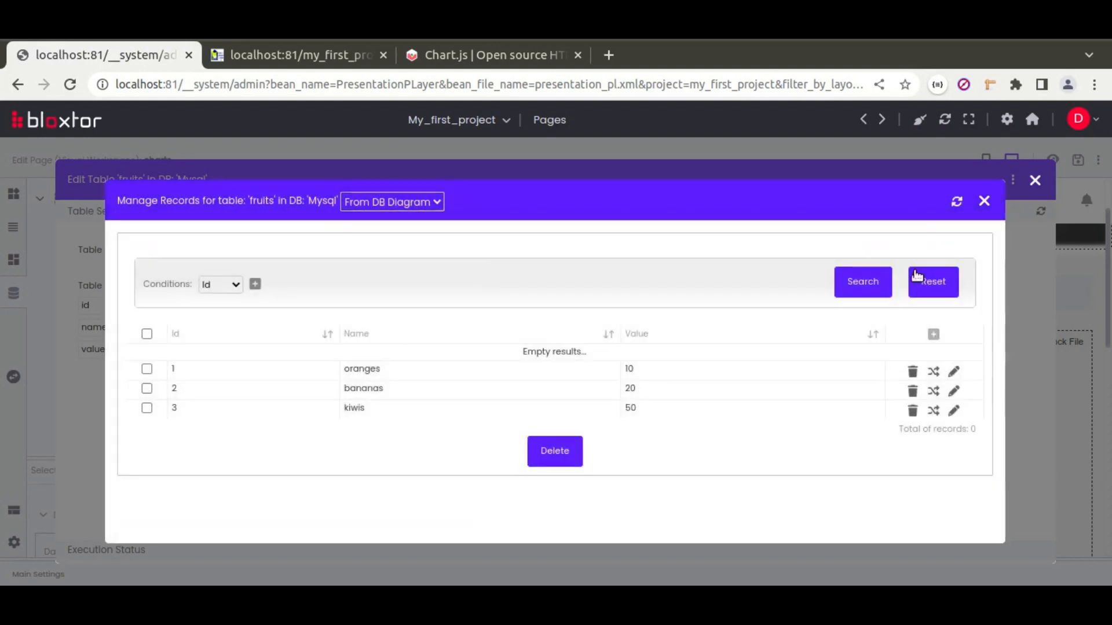
- Save a fruits record with name "apples" and value 5, and close the record management and table editor
left_click(934, 333)
left_click(422, 304)
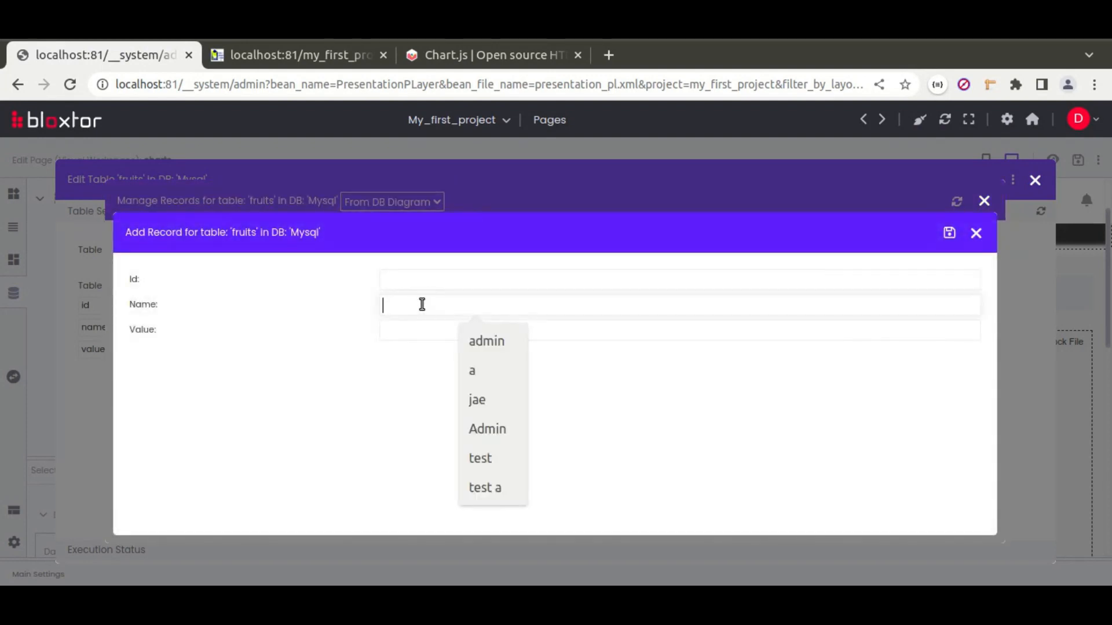
type("apples")
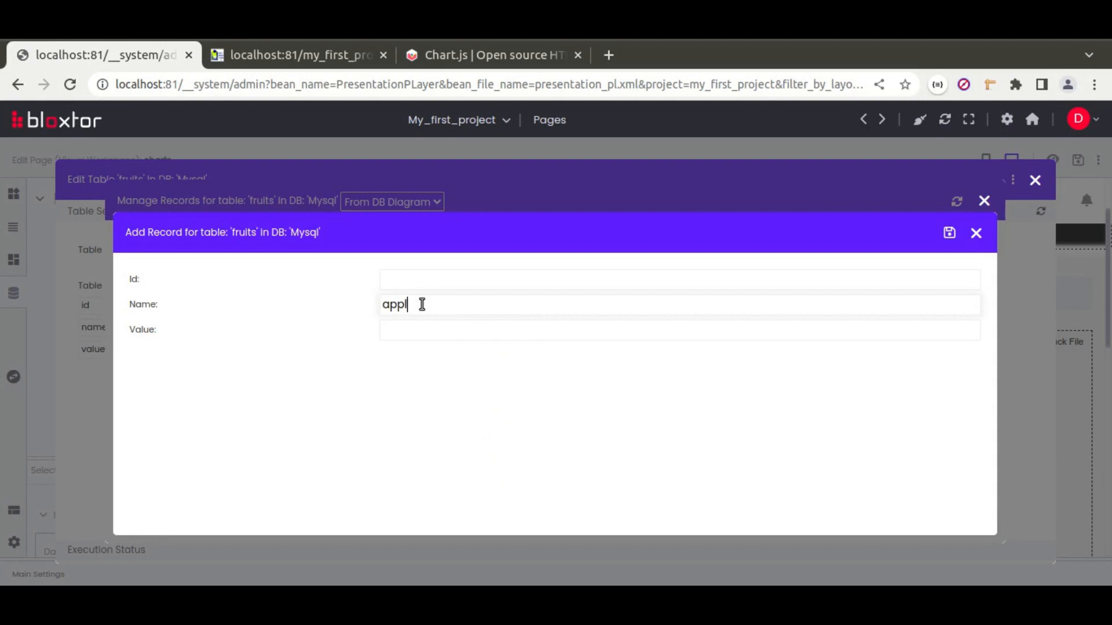
left_click(408, 330)
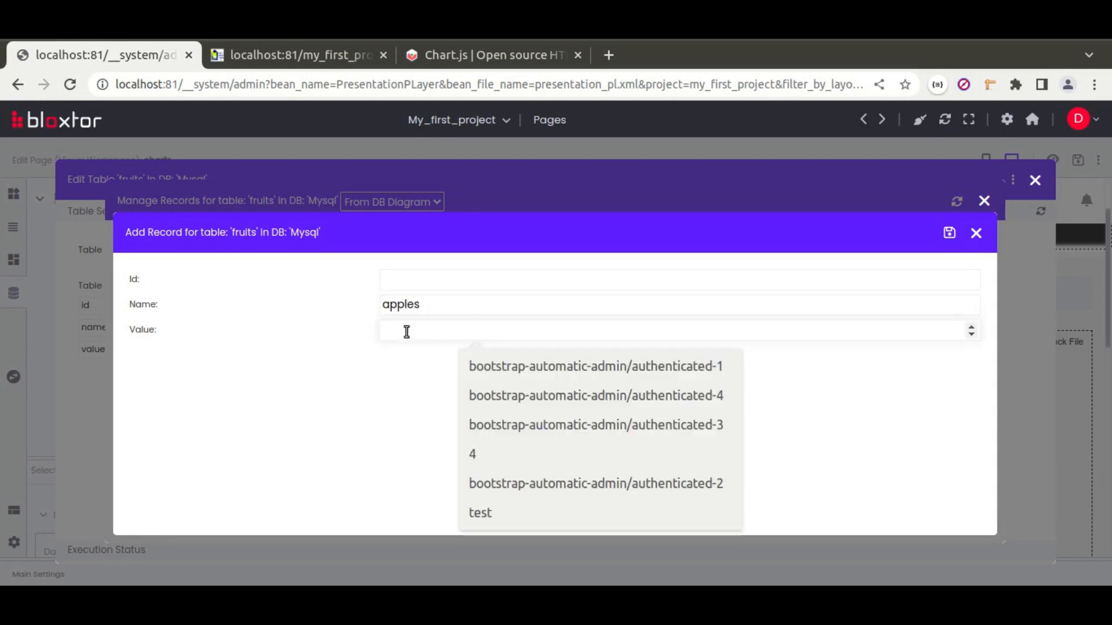
type("5")
left_click(949, 232)
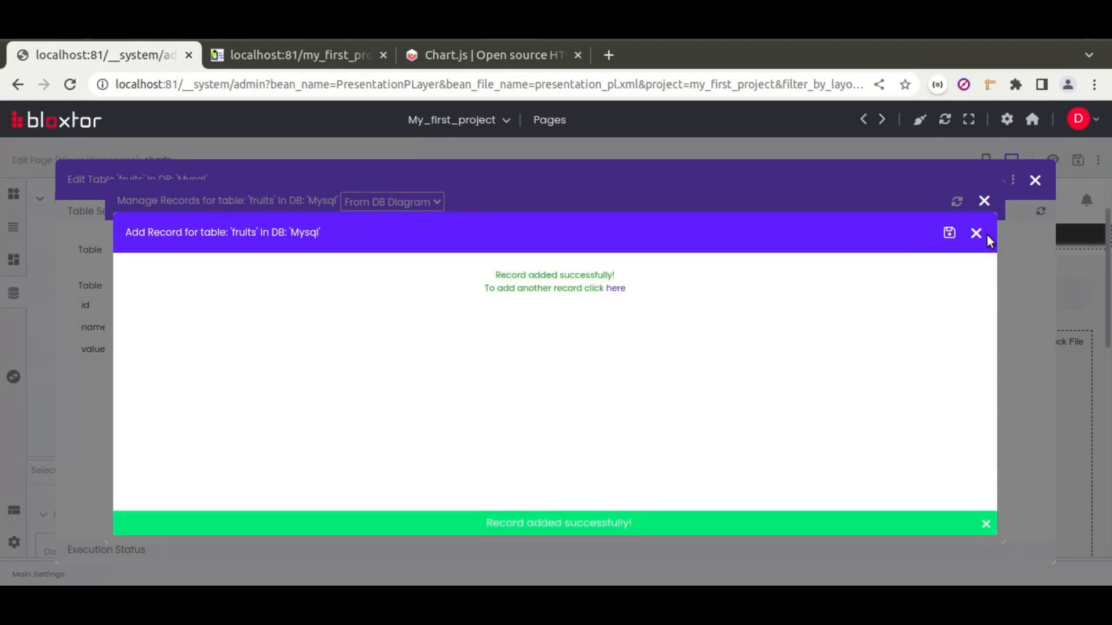
left_click(977, 233)
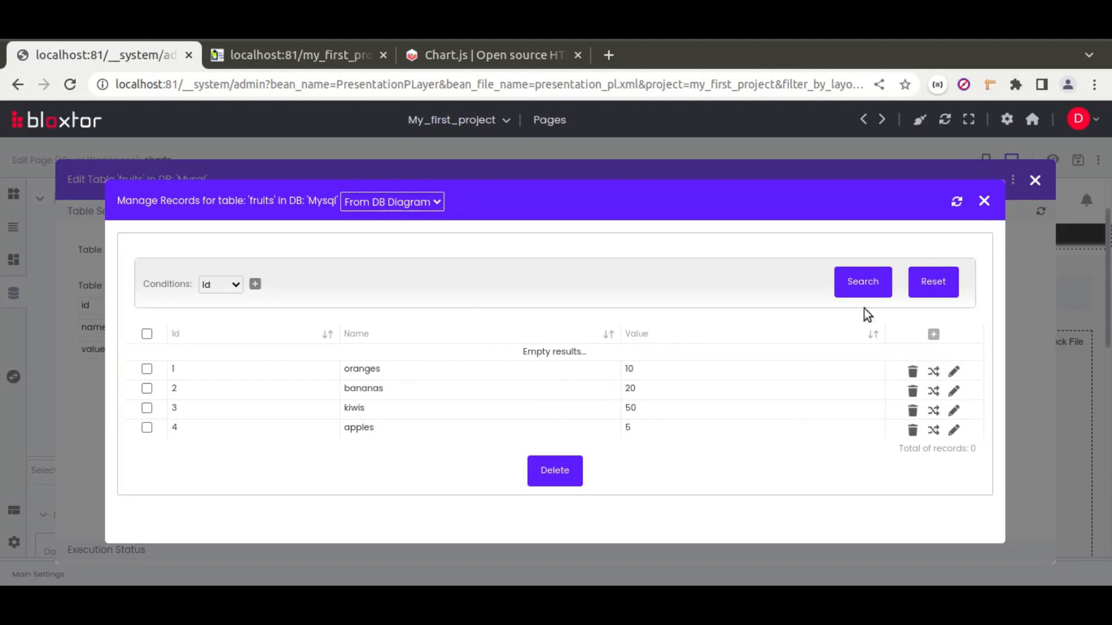
left_click(985, 201)
left_click(1034, 183)
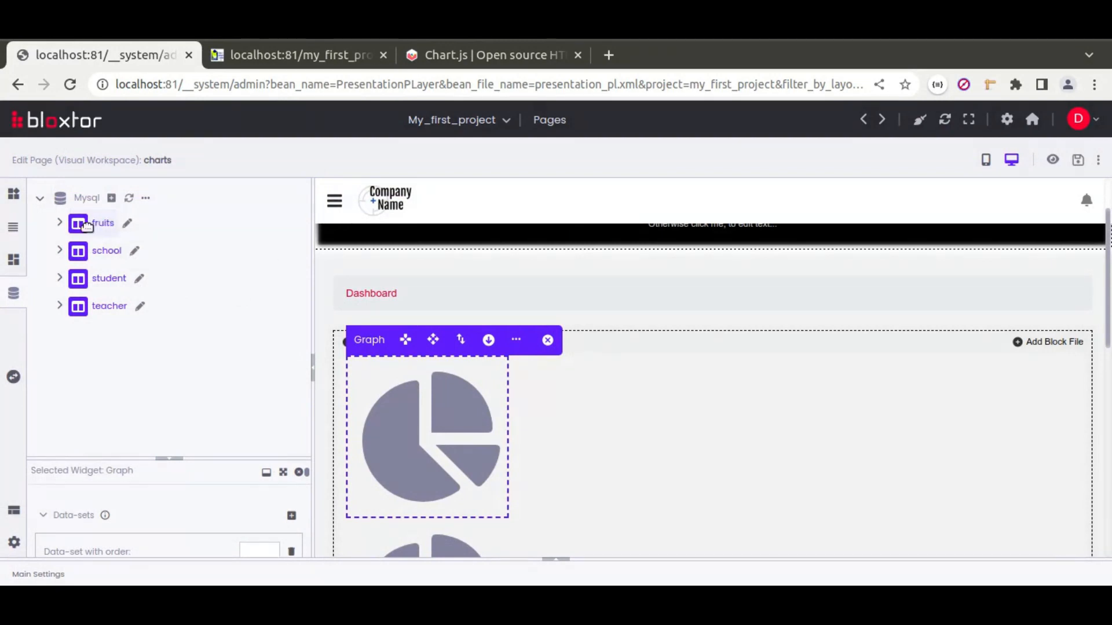
- Place a new Graph widget above the existing graph on the charts page
left_click_drag(198, 441, 175, 322)
left_click(176, 322)
left_click(13, 194)
left_click_drag(49, 265, 548, 397)
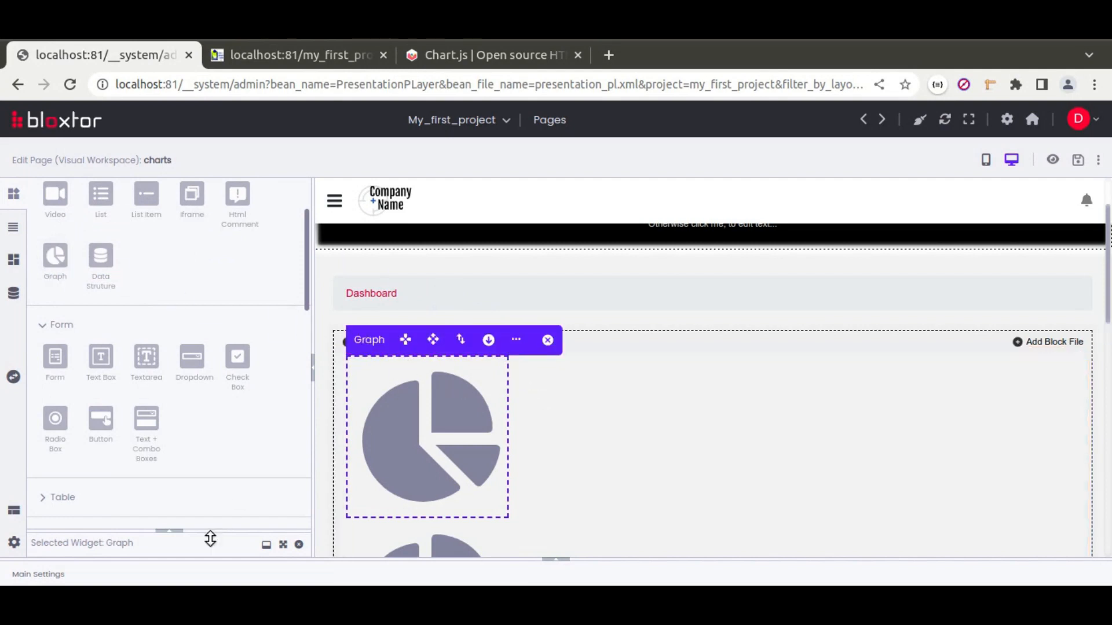
- Enlarge the new Graph widget's settings and add a data-set to it
left_click(176, 536)
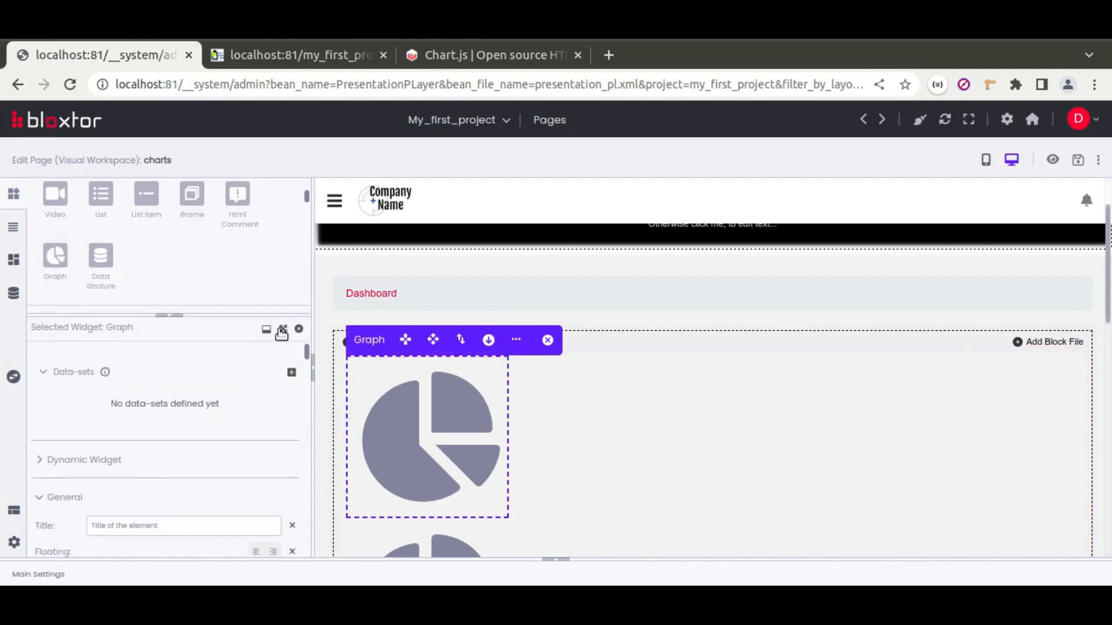
left_click(283, 328)
scroll(183, 373, "up", 3)
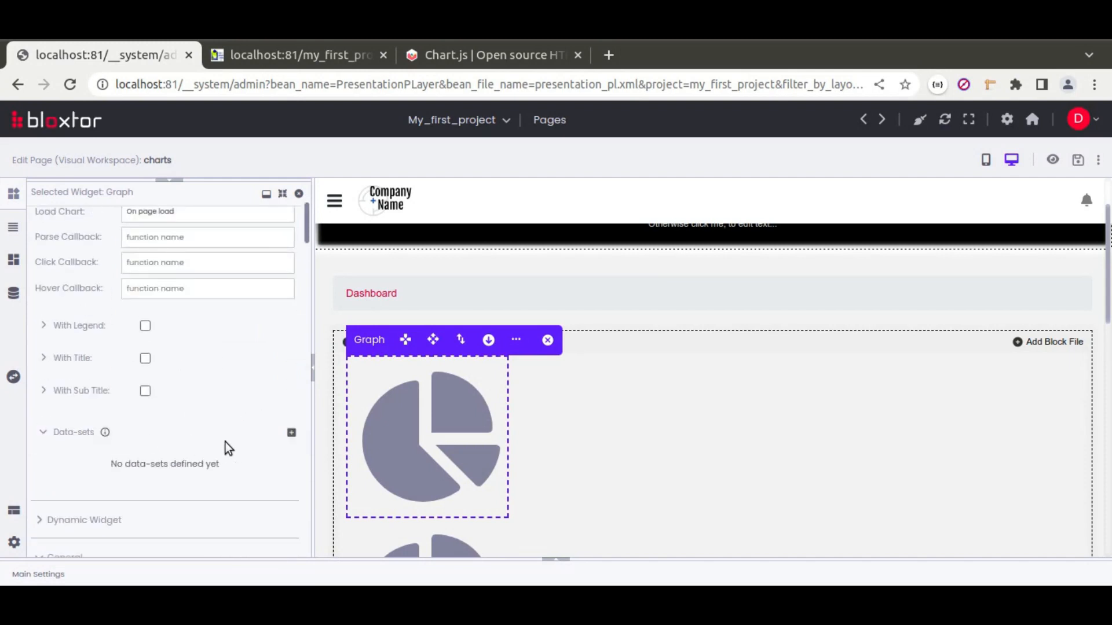
left_click(293, 436)
scroll(216, 414, "down", 2)
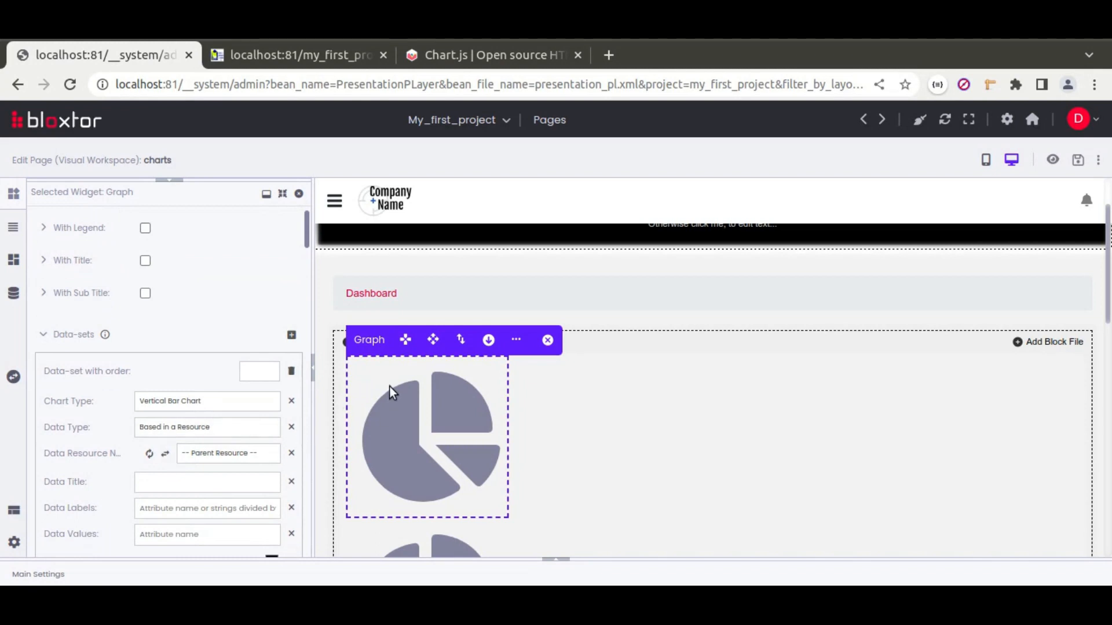
scroll(127, 409, "down", 5)
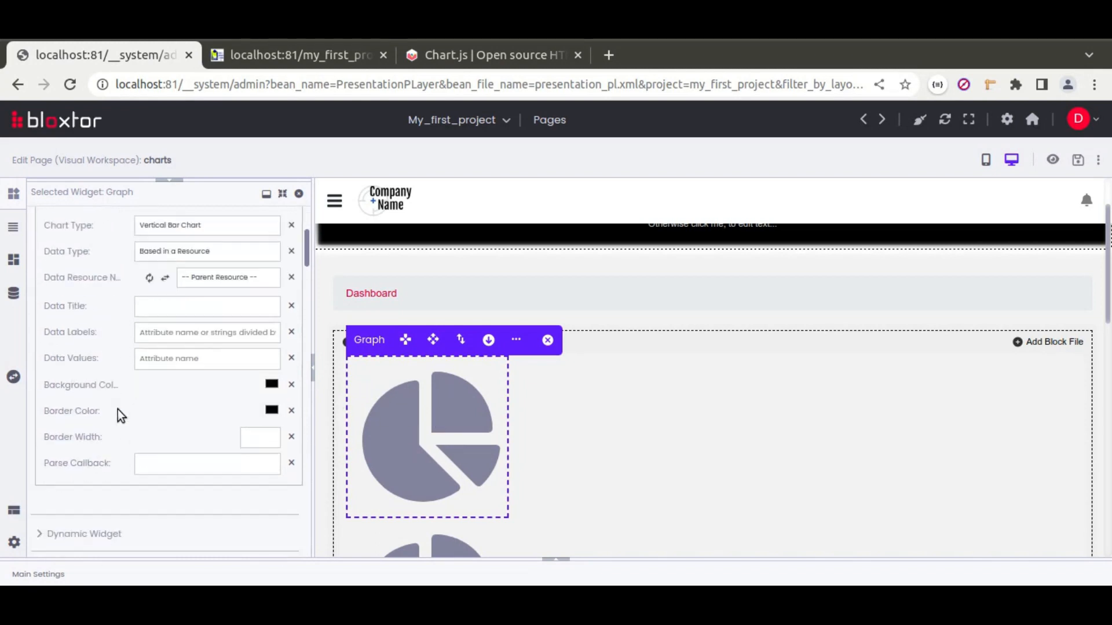
- Add a load resource entry to the Graph's Dynamic Widget settings
left_click(102, 418)
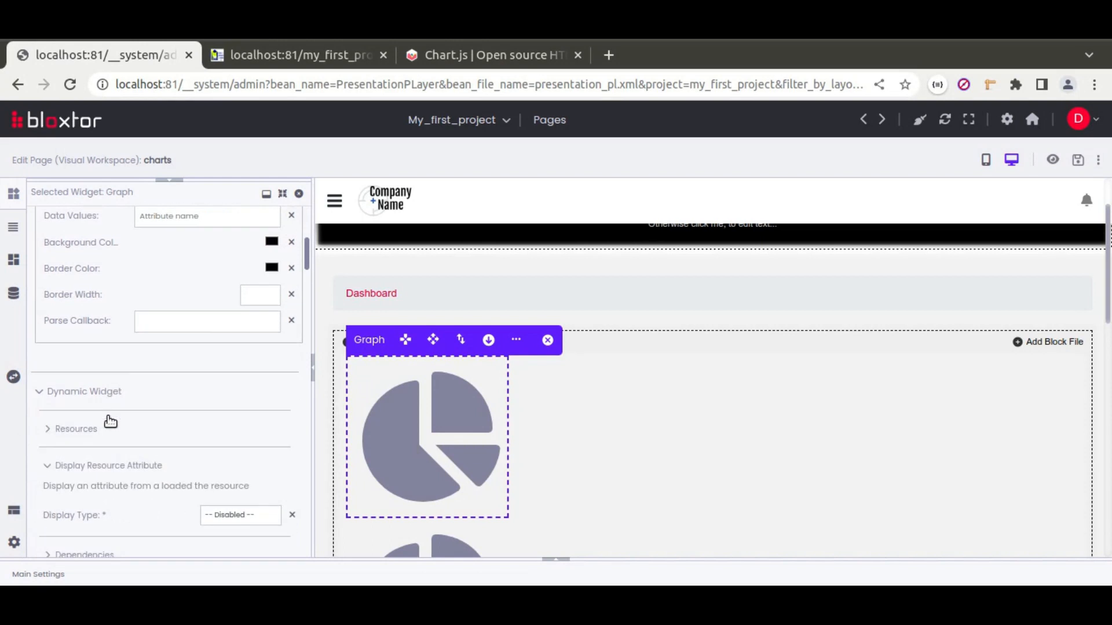
scroll(100, 405, "down", 2)
left_click(82, 359)
scroll(101, 400, "down", 3)
scroll(91, 312, "up", 2)
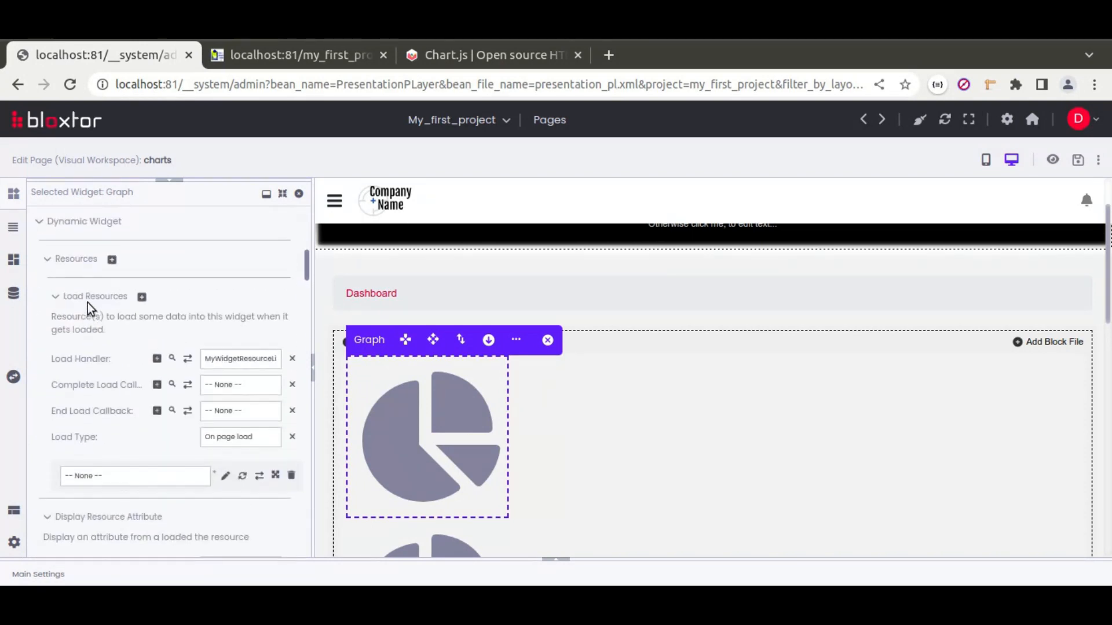
- Create a new load resource for the Graph from the fruits table, using the iorm broker and mysql driver to get multiple records
left_click(224, 476)
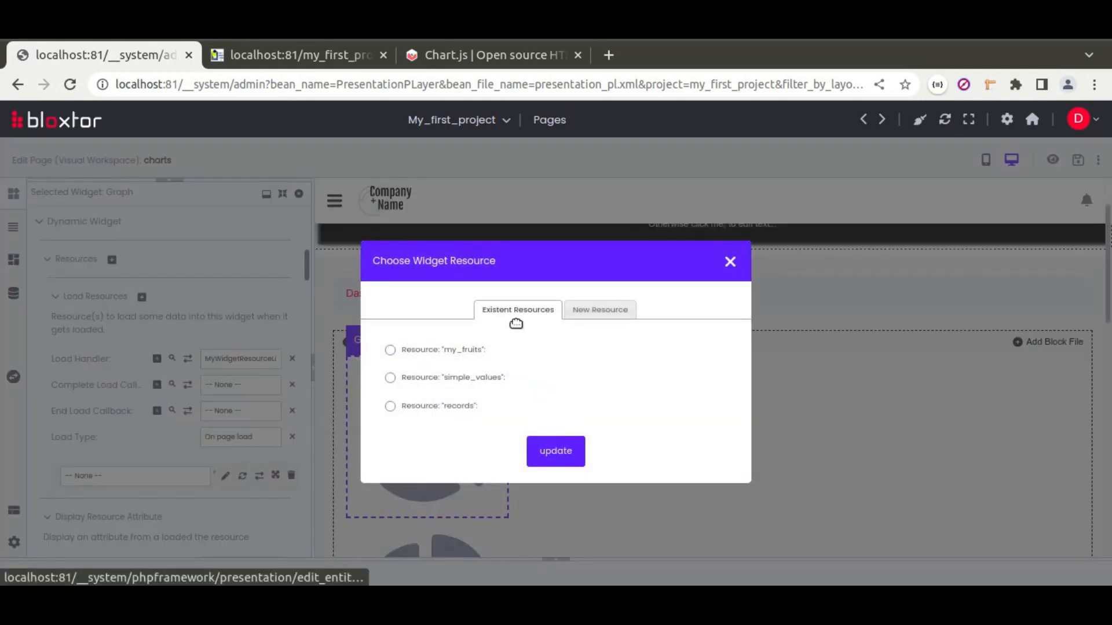
left_click(577, 317)
left_click(526, 330)
left_click(502, 358)
left_click(496, 314)
left_click(495, 335)
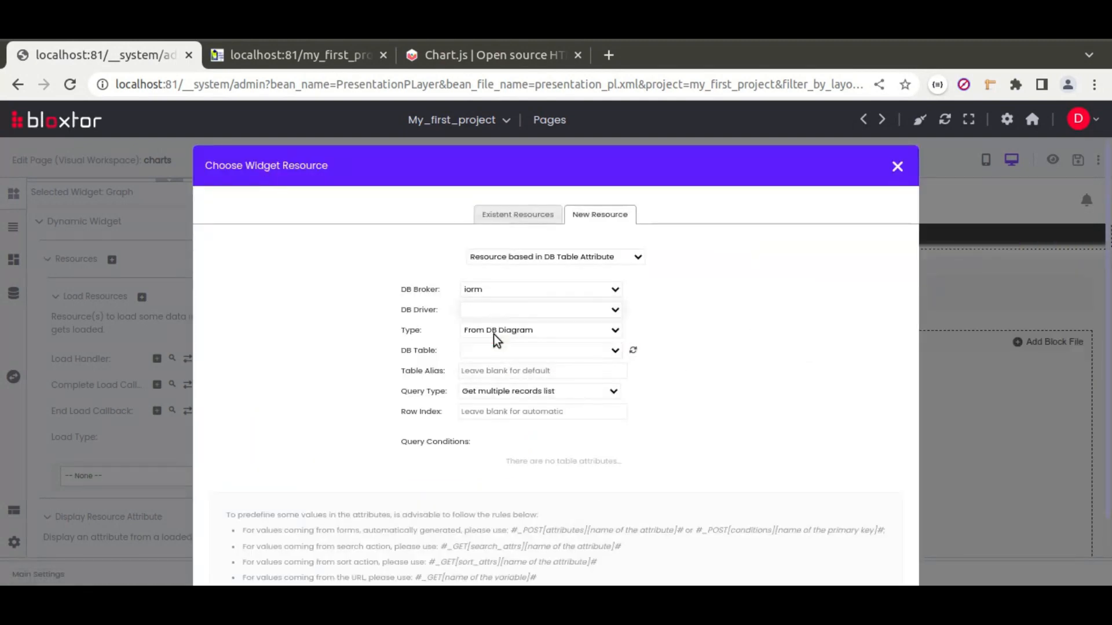
left_click(517, 351)
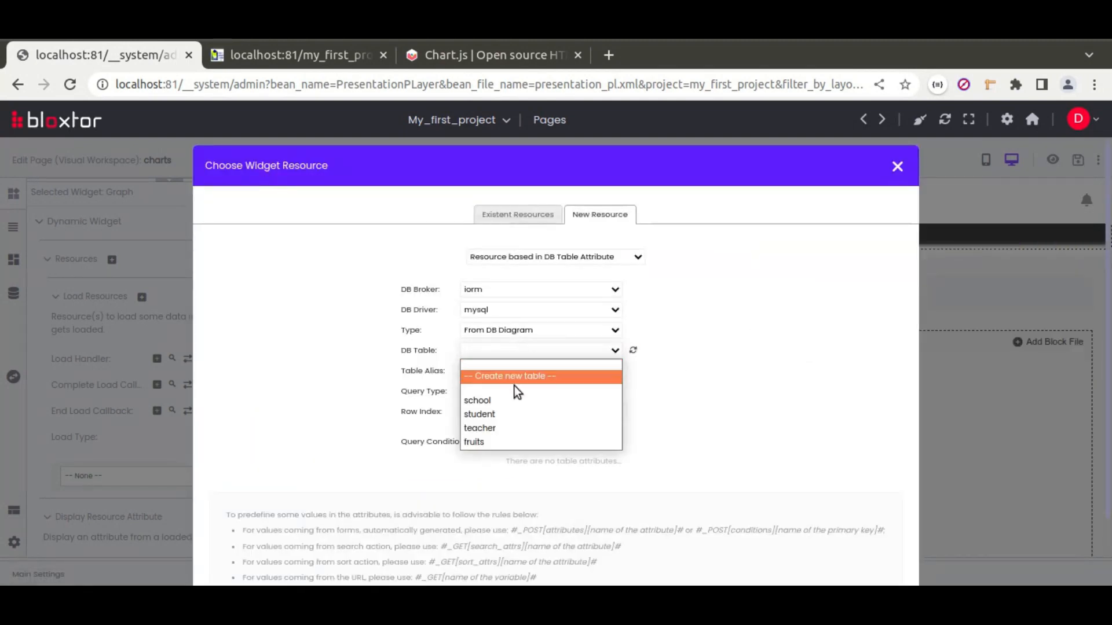
left_click(500, 443)
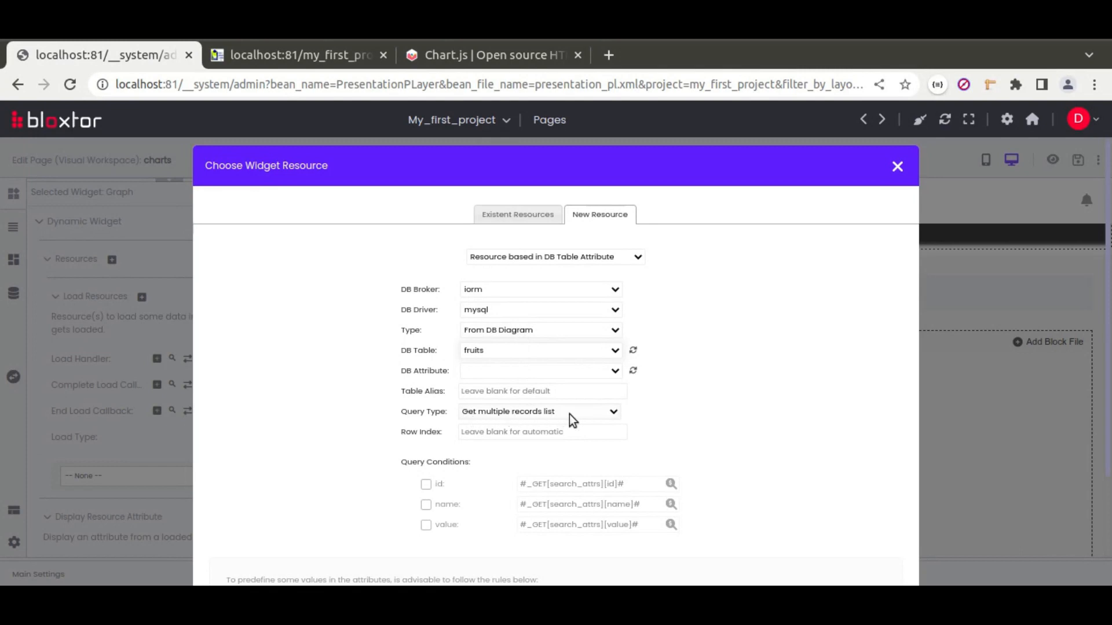
scroll(663, 334, "down", 4)
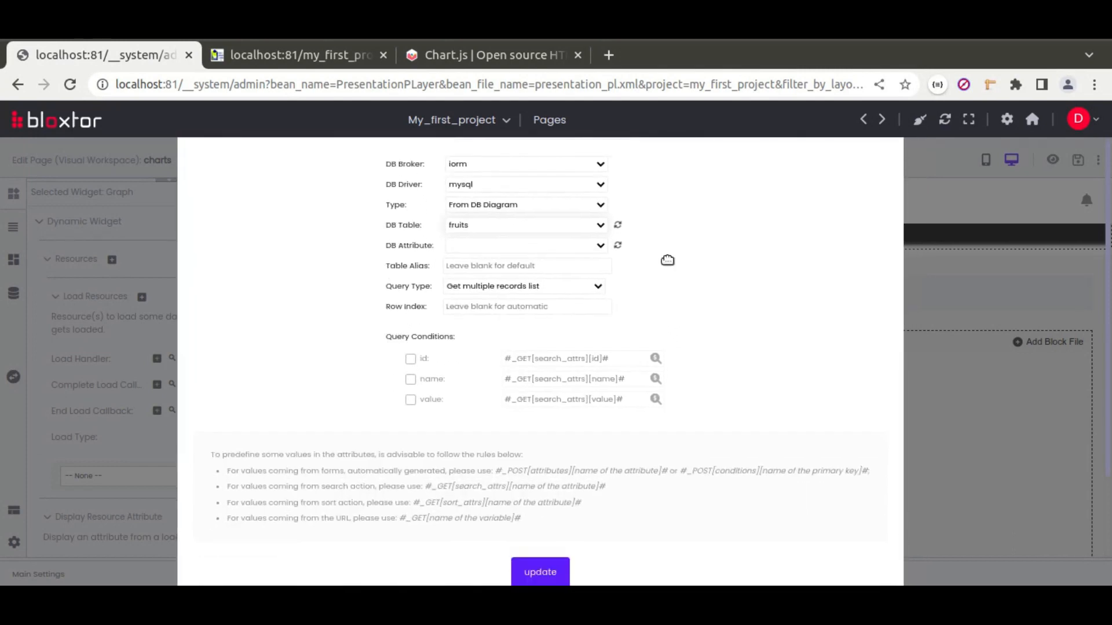
left_click(531, 472)
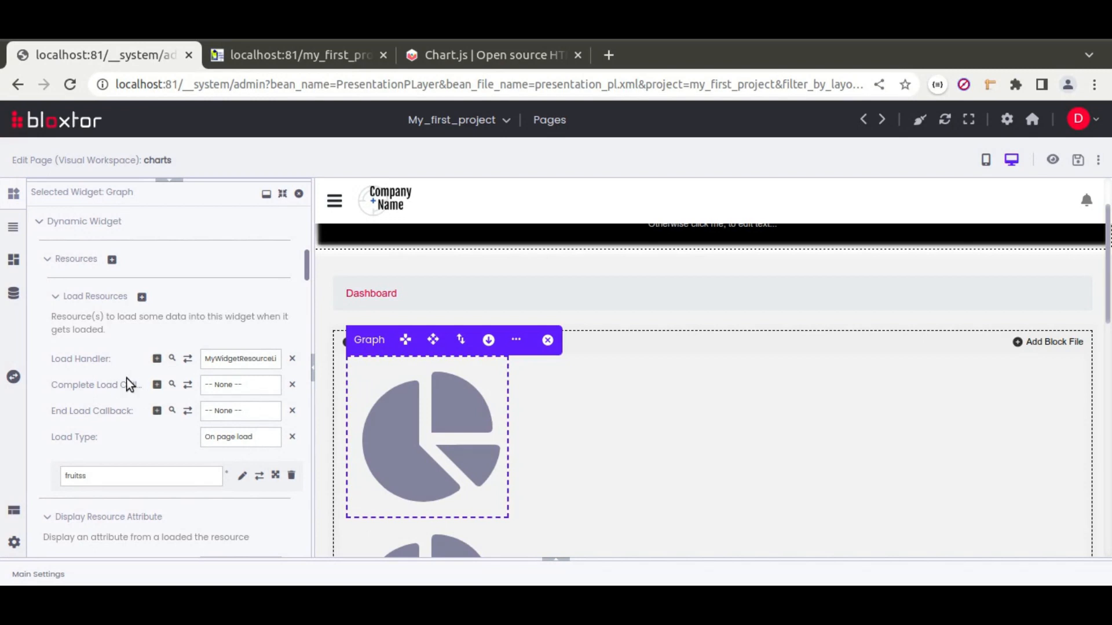
- Set the data-set's Data Resource Name to fruitss
scroll(128, 385, "up", 5)
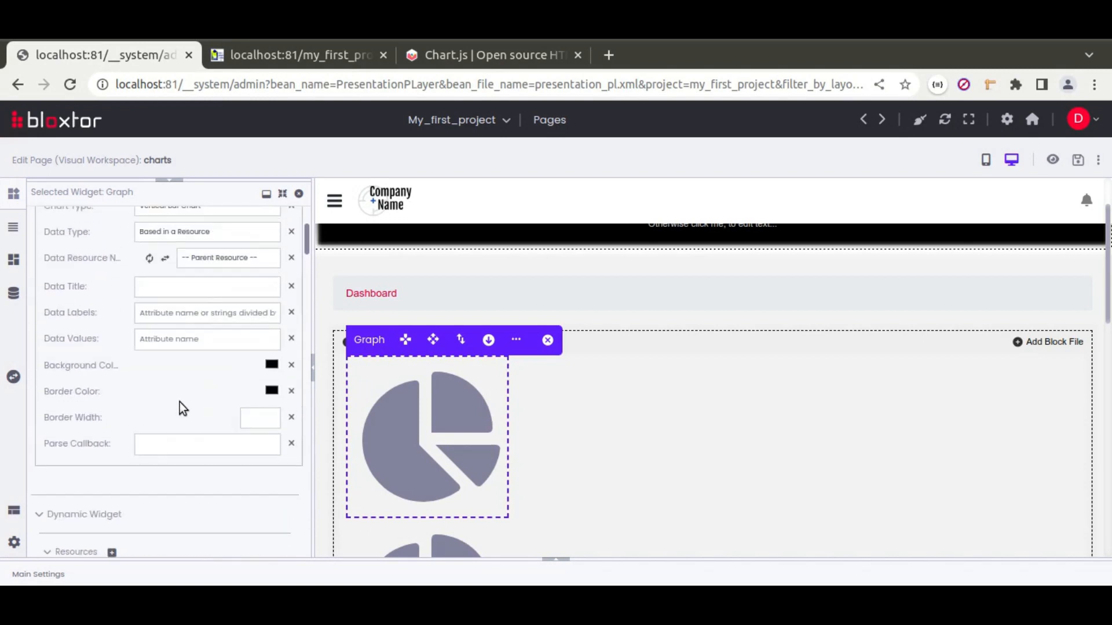
scroll(183, 409, "up", 2)
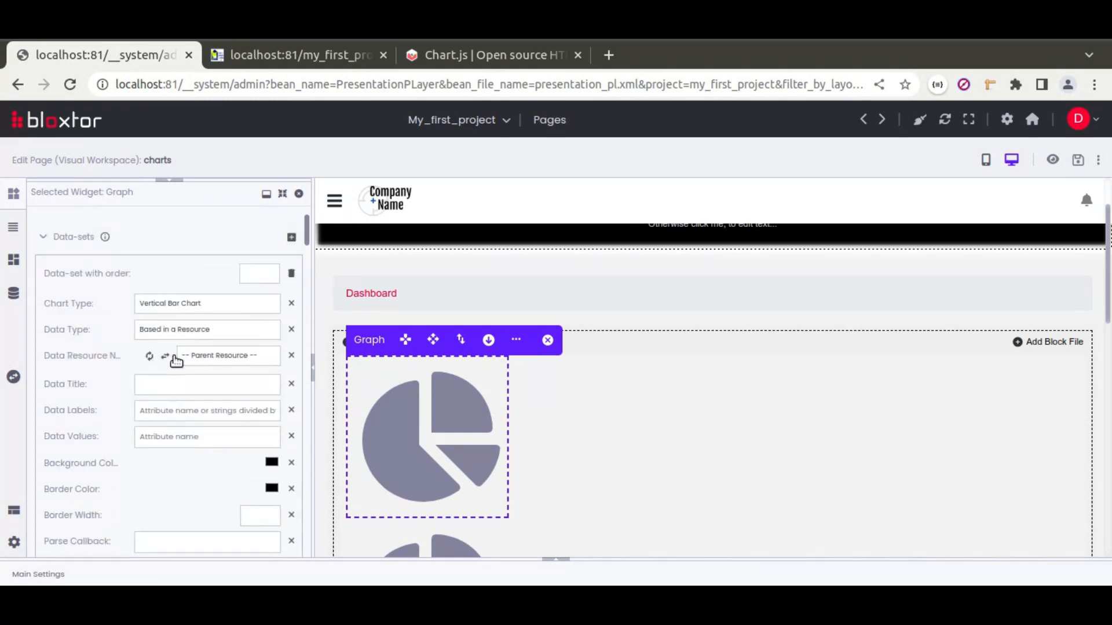
left_click(240, 359)
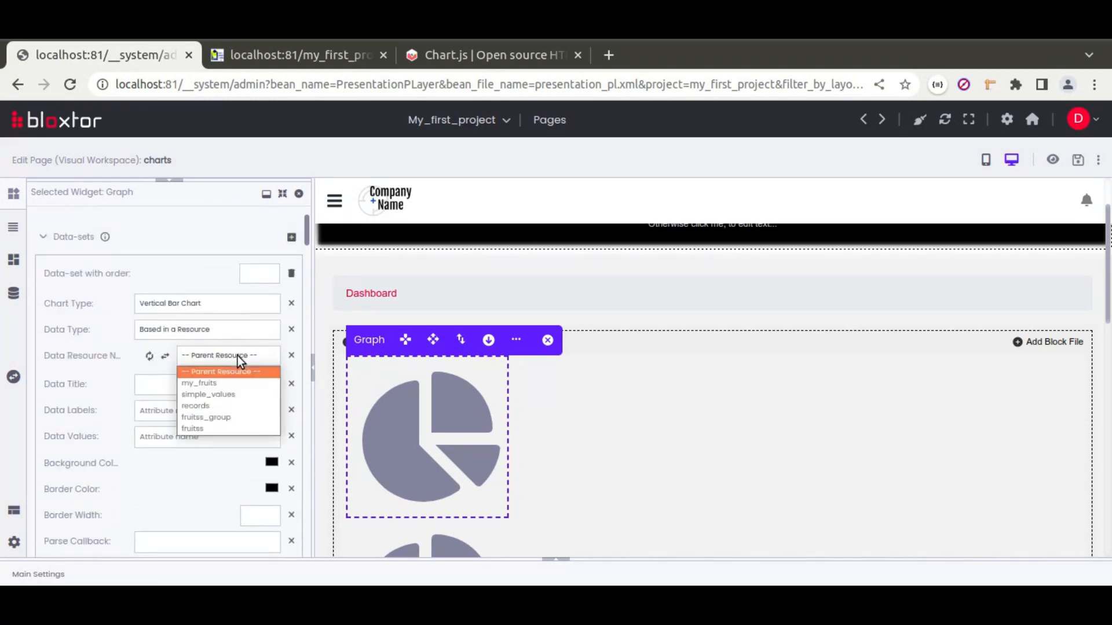
left_click(215, 428)
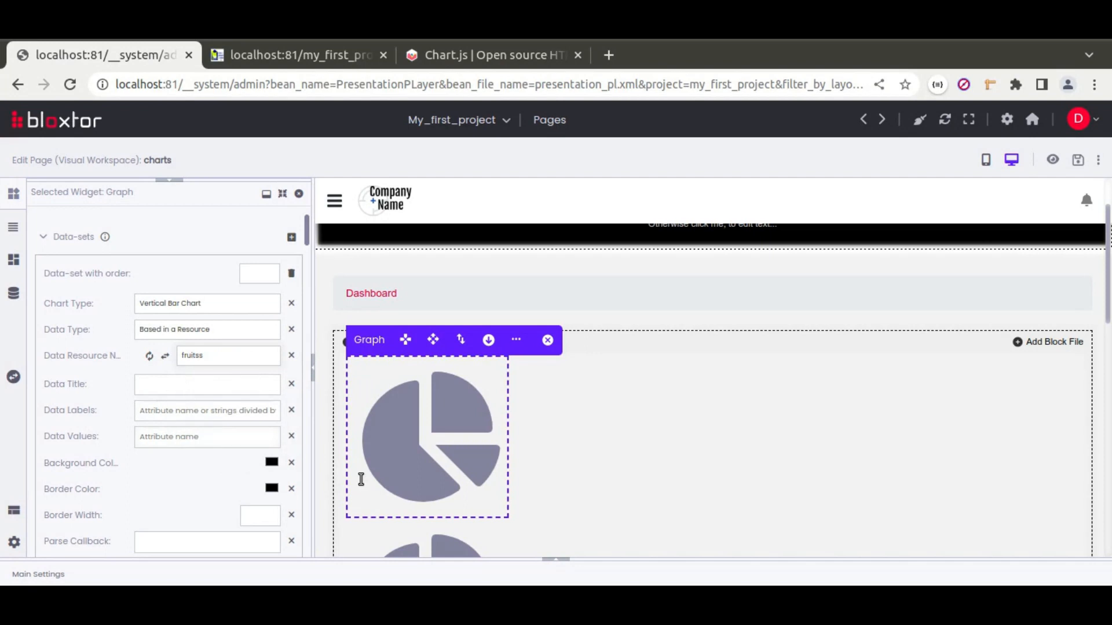
- Examine the fruitss_group action and its fruitss method call in the page's resources
left_click(555, 559)
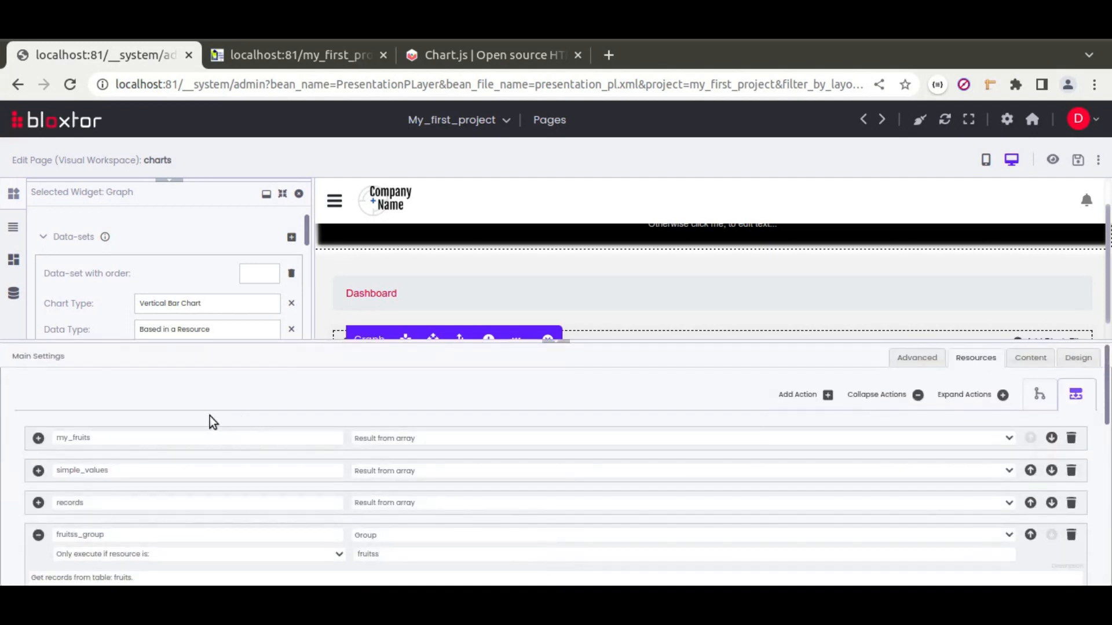
scroll(105, 512, "down", 2)
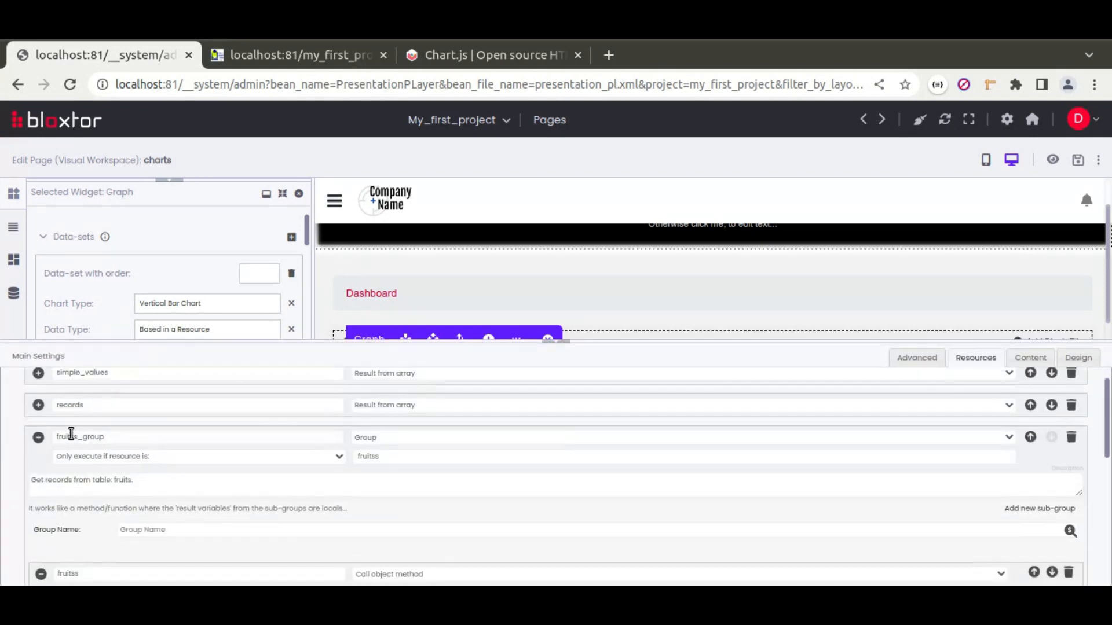
scroll(163, 409, "down", 2)
scroll(261, 470, "down", 2)
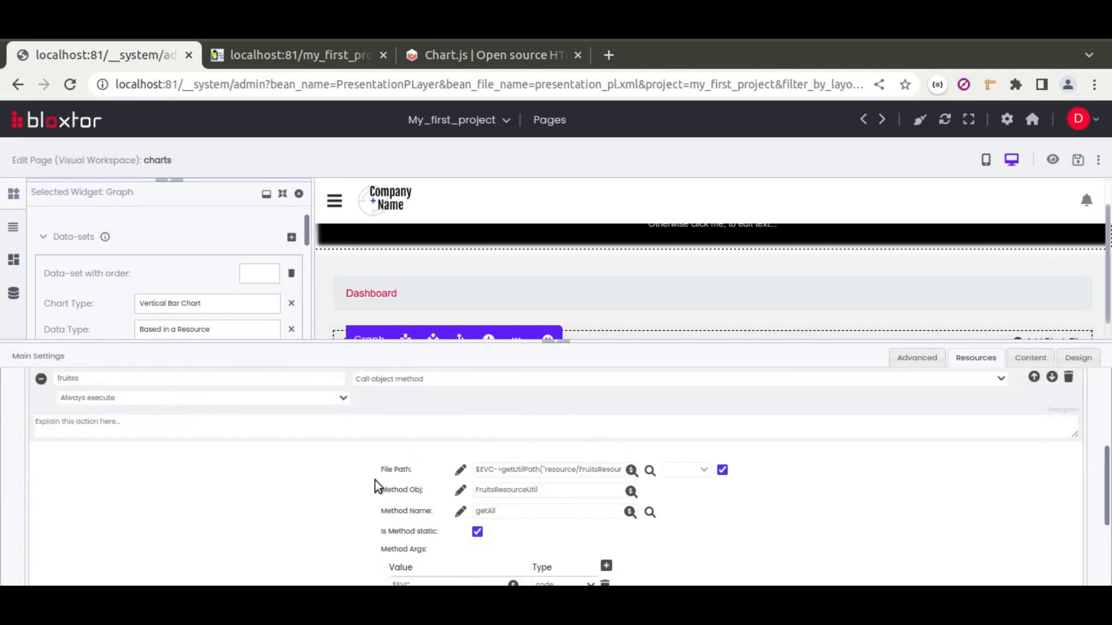
scroll(452, 512, "down", 2)
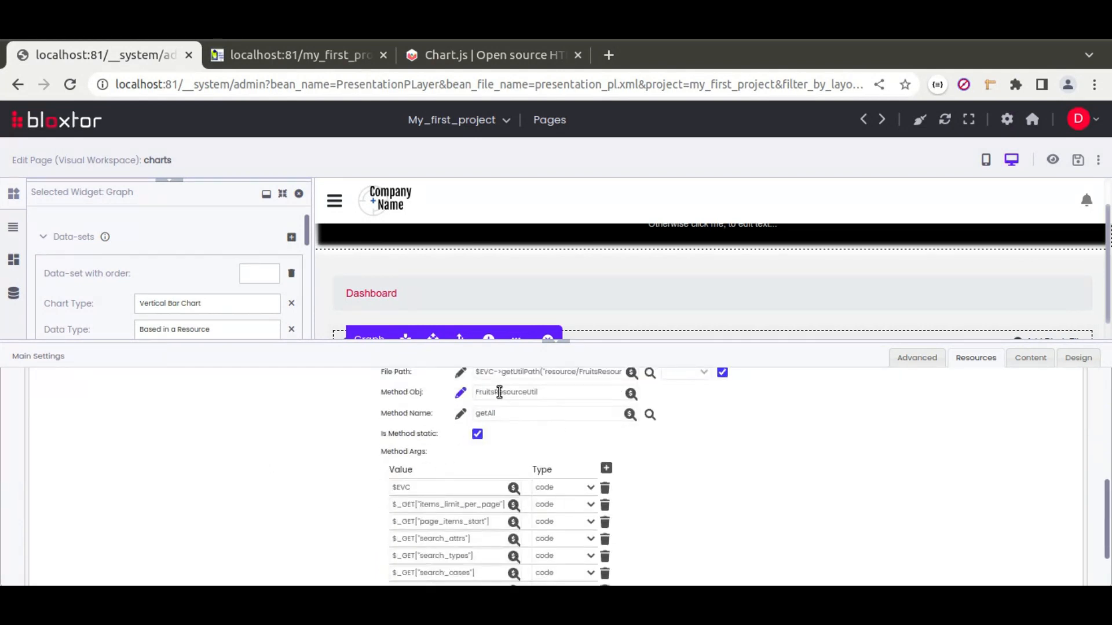
scroll(521, 498, "down", 1)
scroll(519, 503, "up", 3)
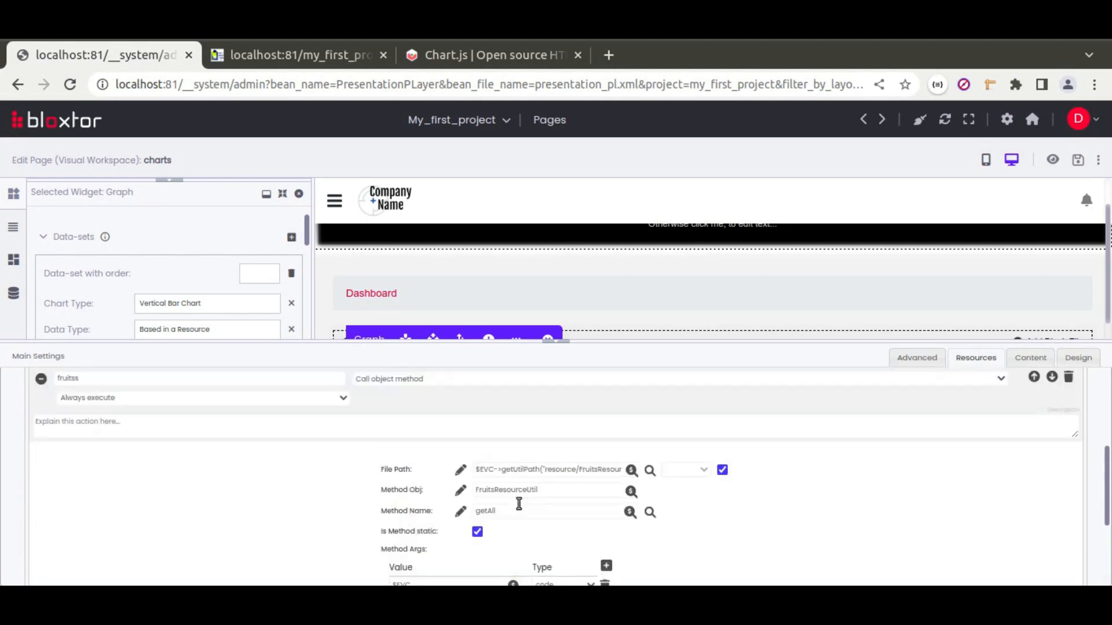
left_click(560, 348)
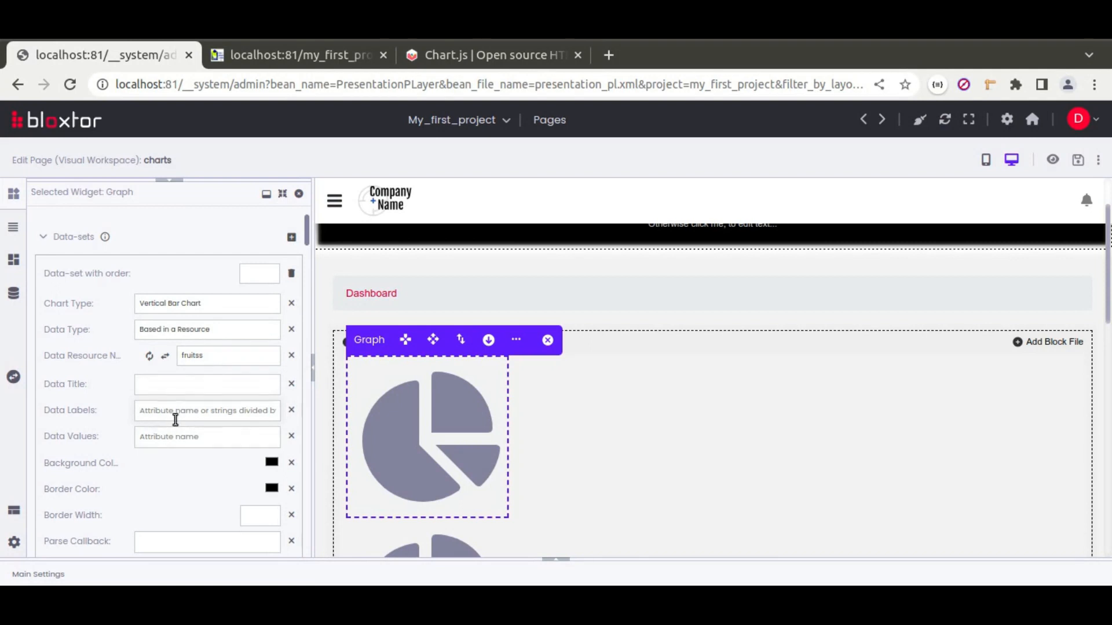
- Set the data-set's Data Labels to "name" and Data Values to "value", and shrink the widget settings back
type("name")
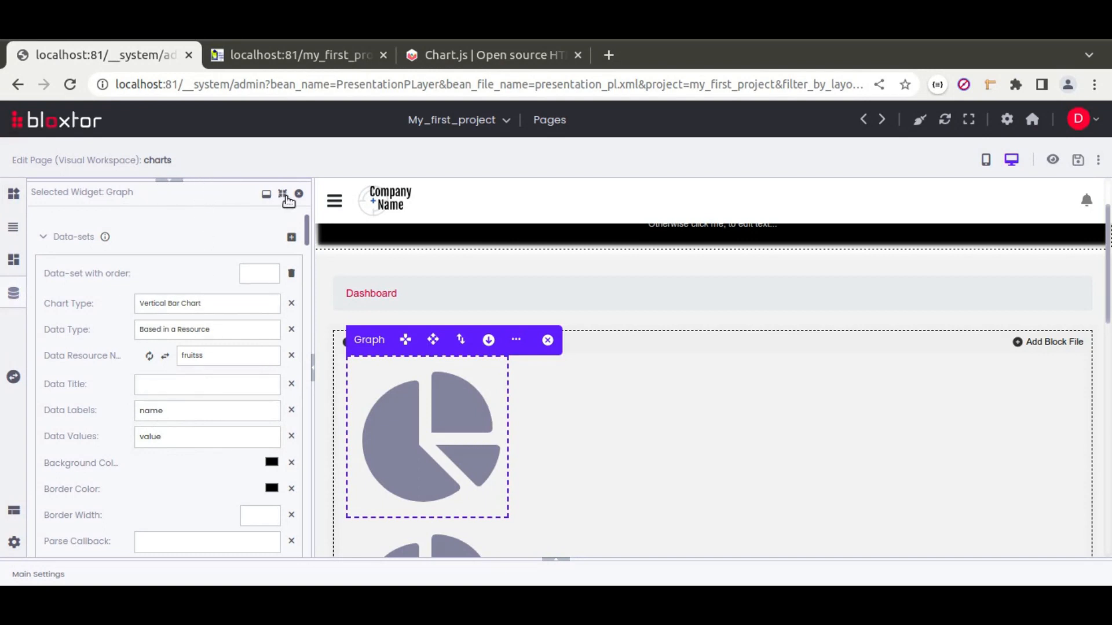
left_click(286, 197)
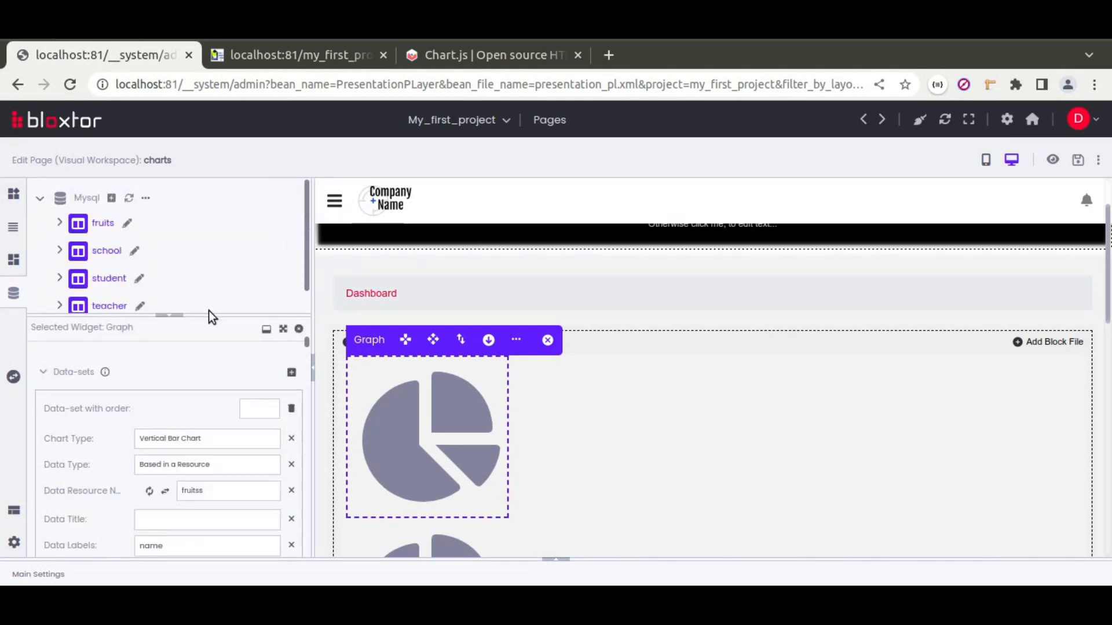
- Set the Graph data-set's Border Color to the red #c12f2f and save the page
left_click(59, 223)
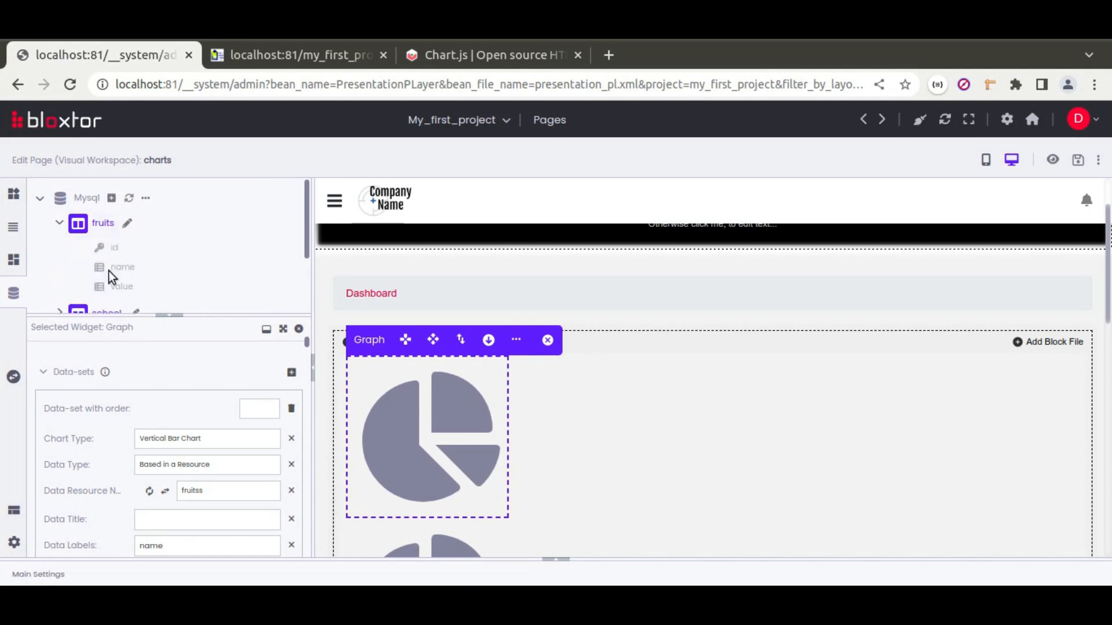
scroll(147, 506, "down", 3)
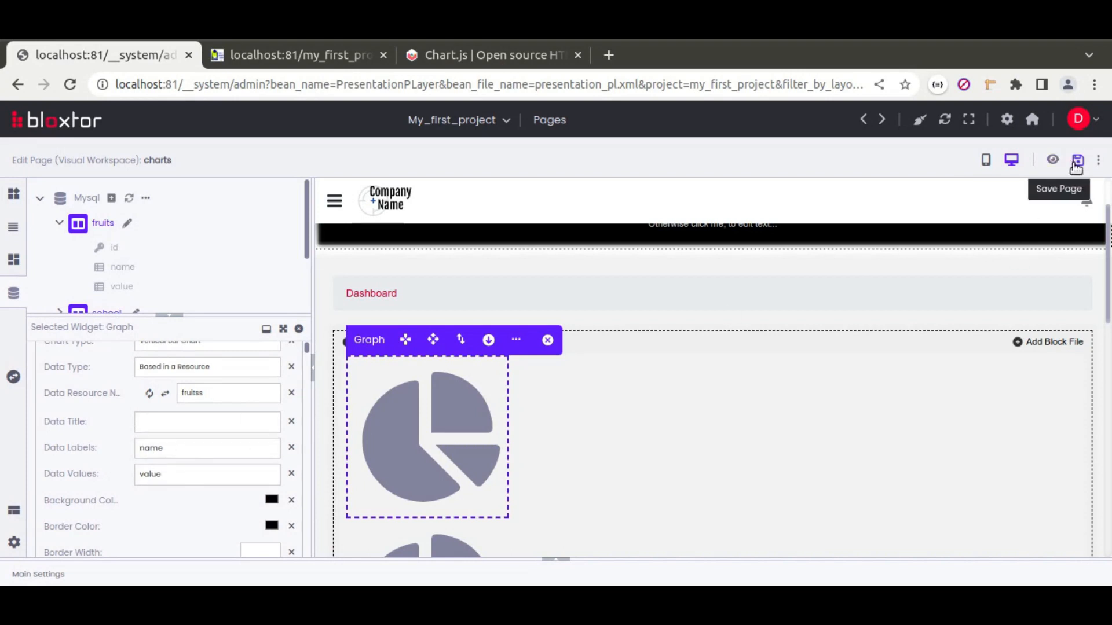
scroll(75, 439, "down", 3)
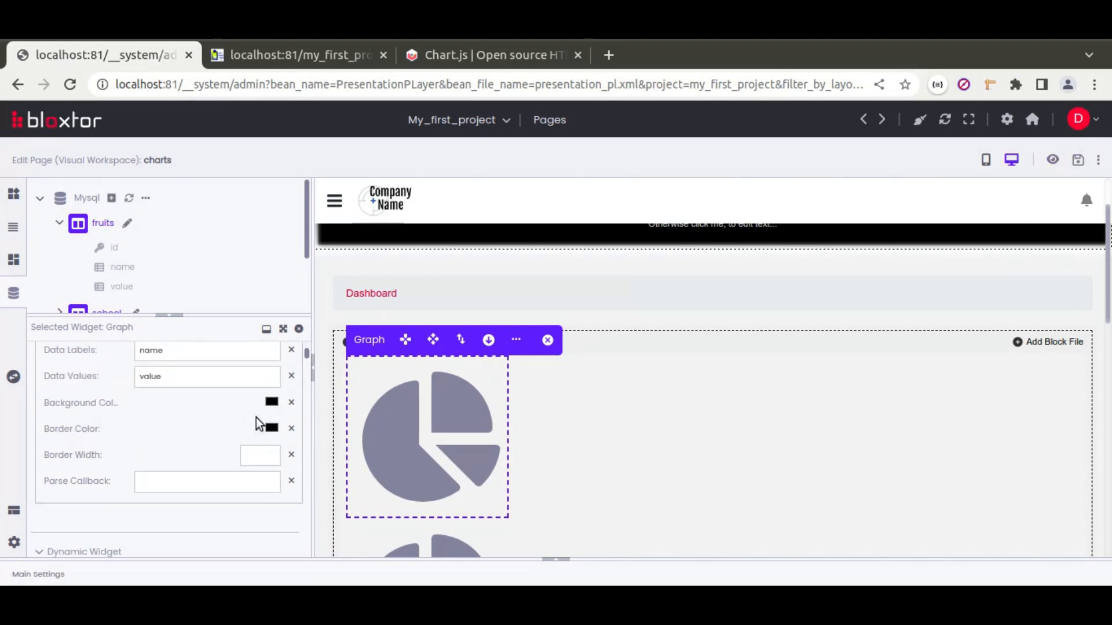
left_click(272, 428)
left_click(405, 241)
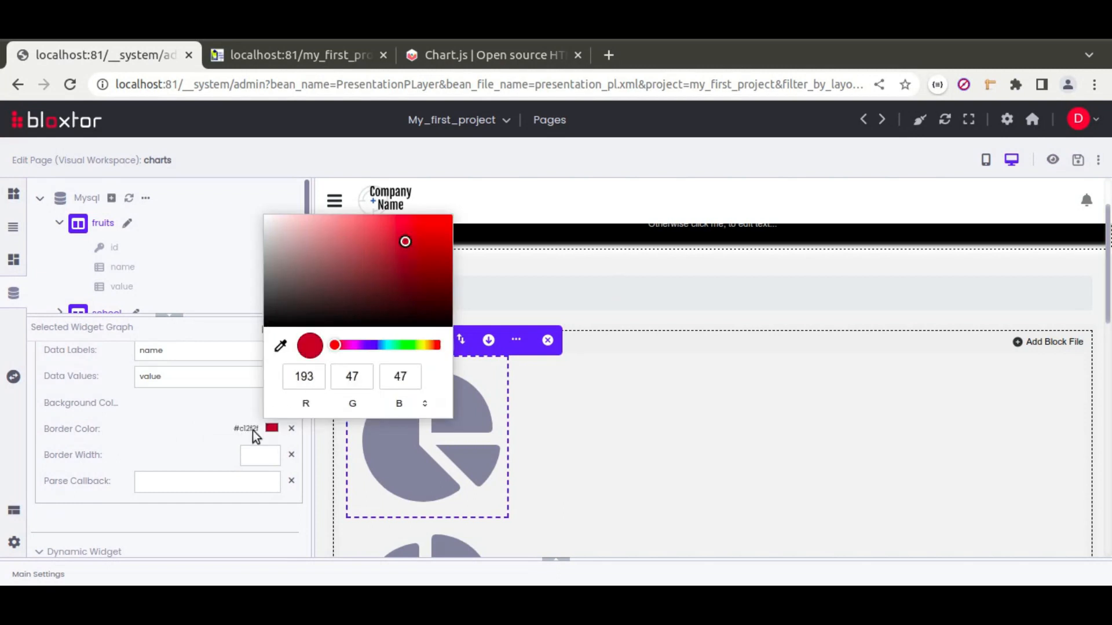
left_click(158, 427)
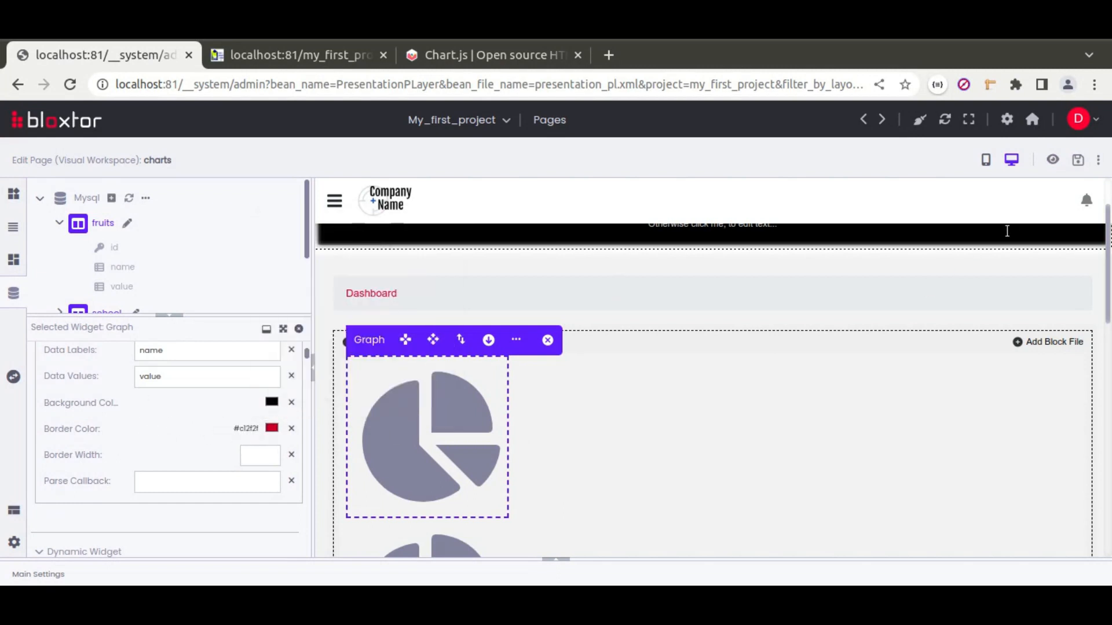
left_click(1078, 160)
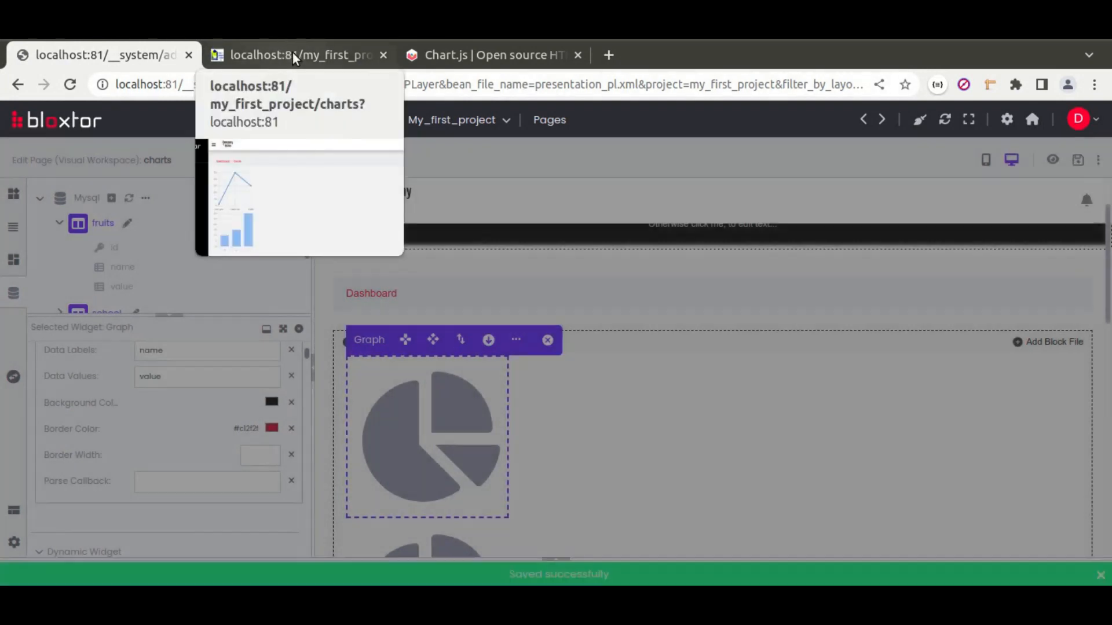
- Reload the published charts page and look over all of its charts, including the one fed by the fruits table
left_click(293, 54)
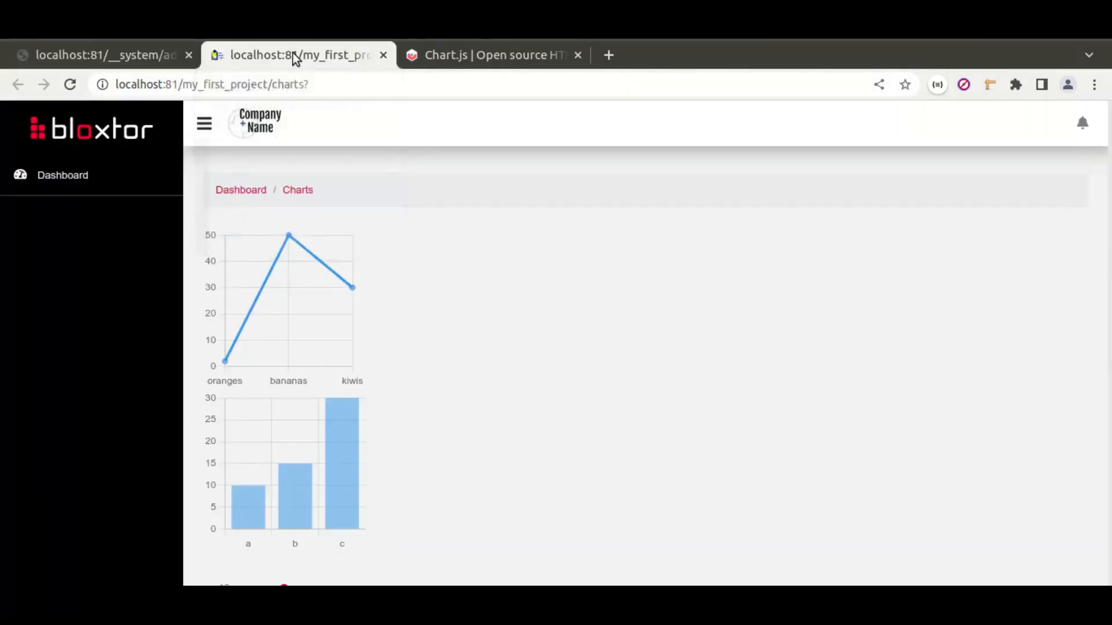
left_click(70, 85)
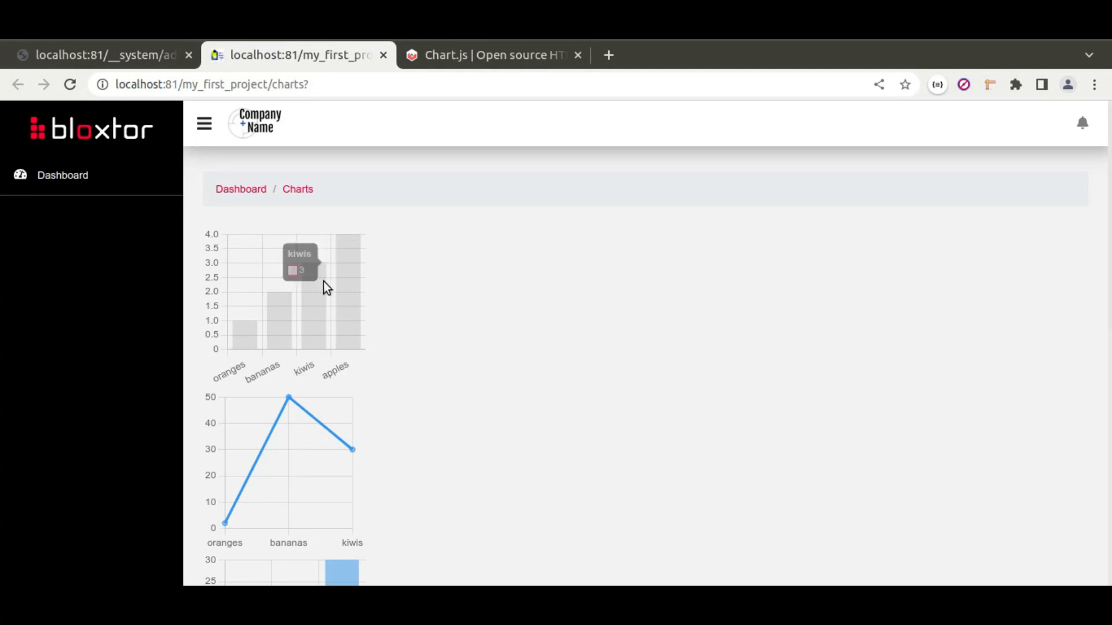
scroll(447, 422, "down", 3)
scroll(432, 417, "down", 5)
scroll(415, 442, "up", 7)
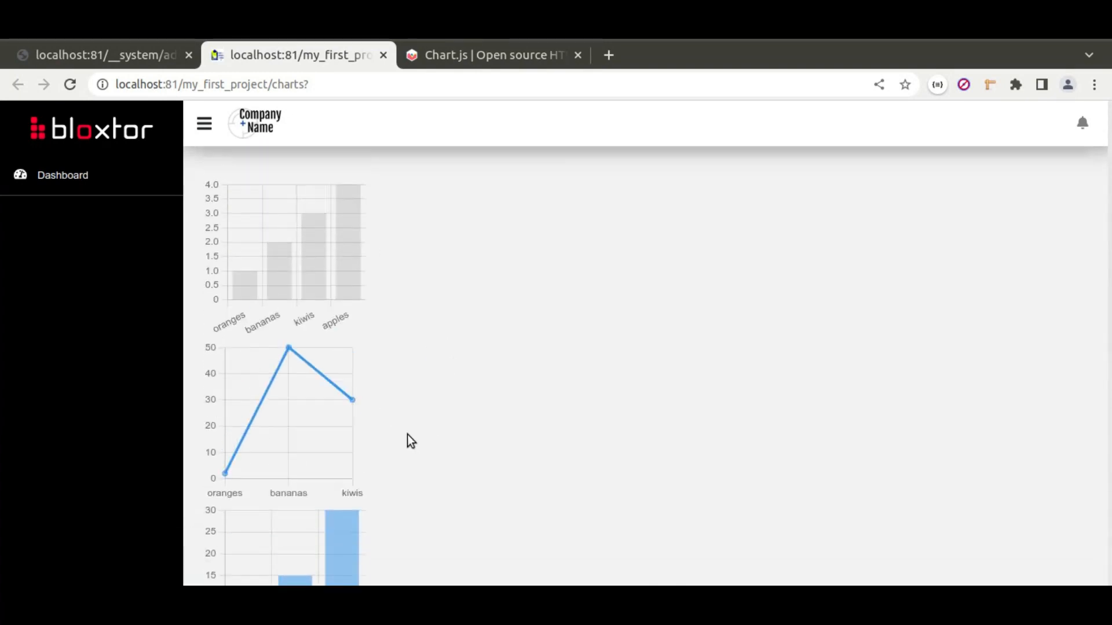
scroll(408, 435, "up", 1)
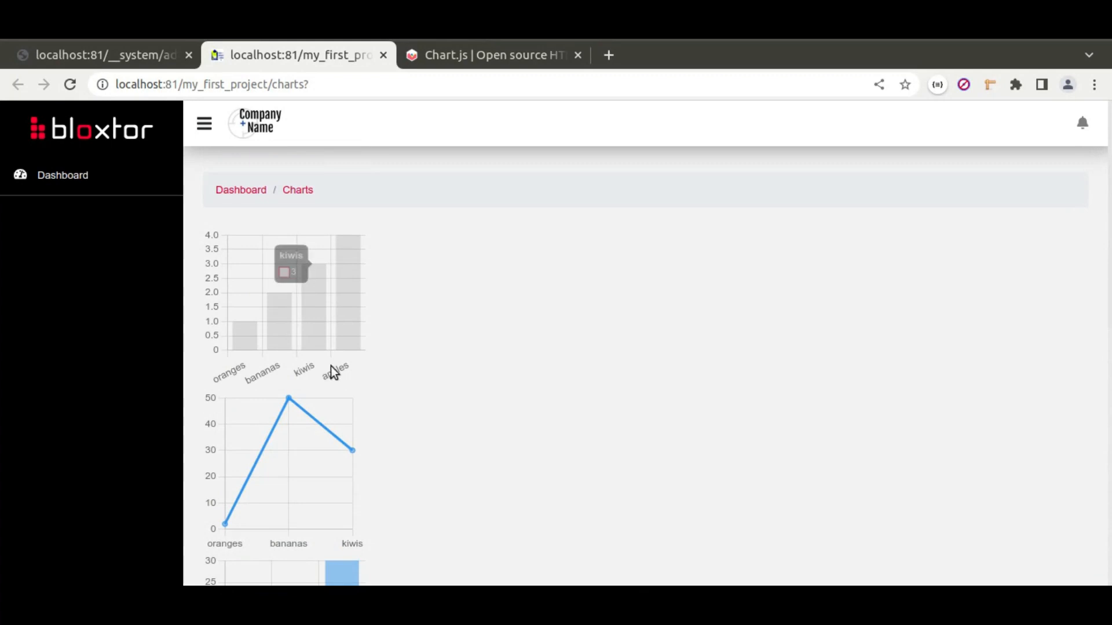
- Back in the charts page editor, set the first Graph's Display to inline-block in its General settings
left_click(113, 57)
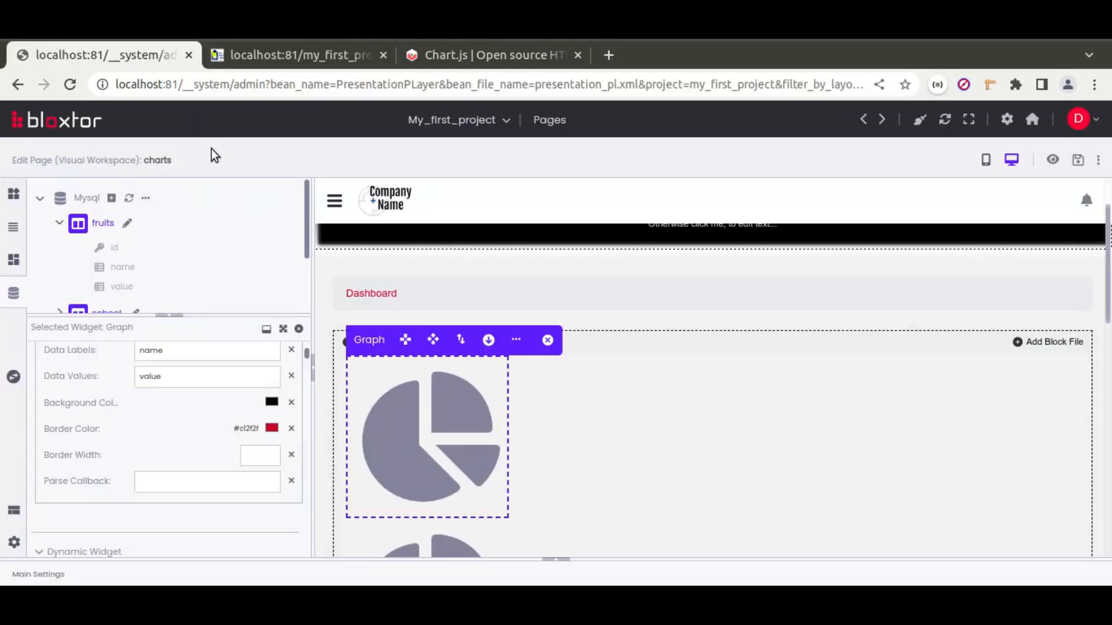
left_click(283, 329)
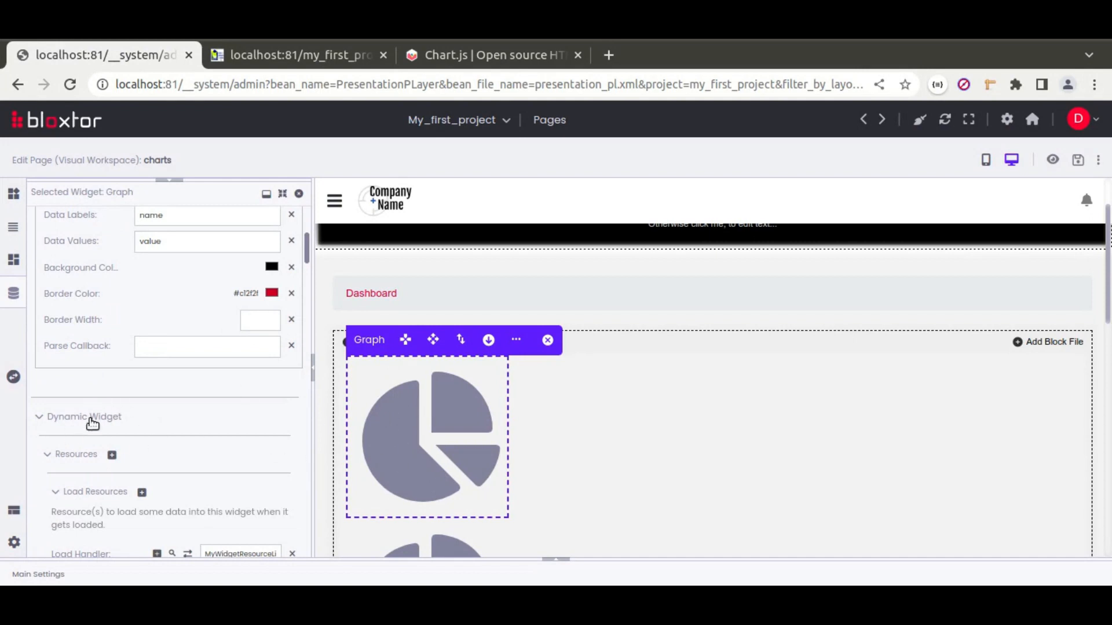
left_click(89, 418)
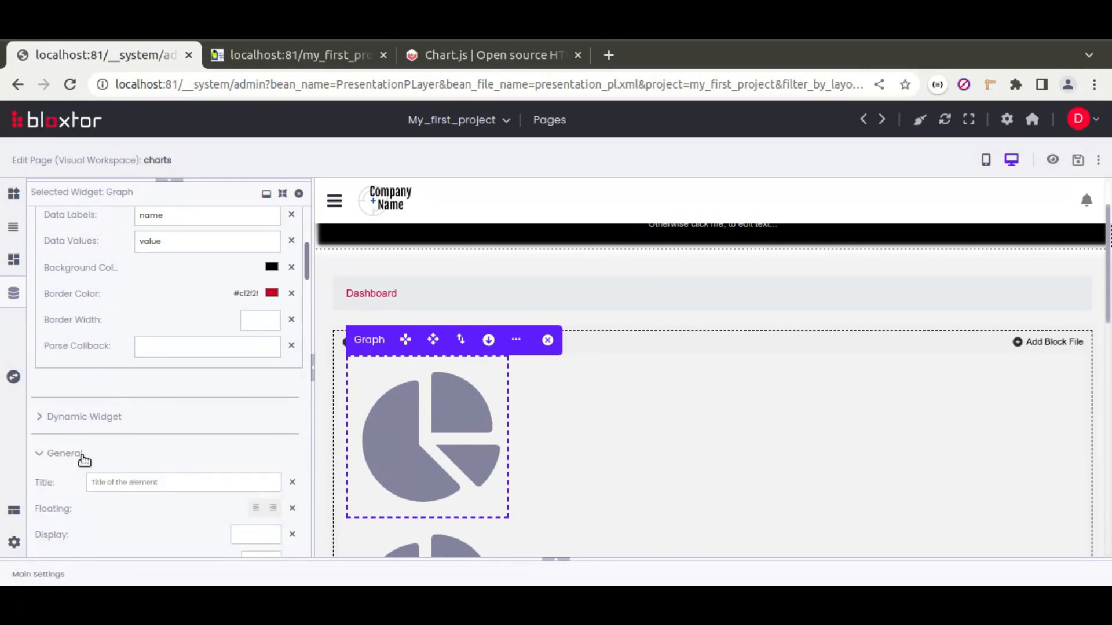
left_click(249, 535)
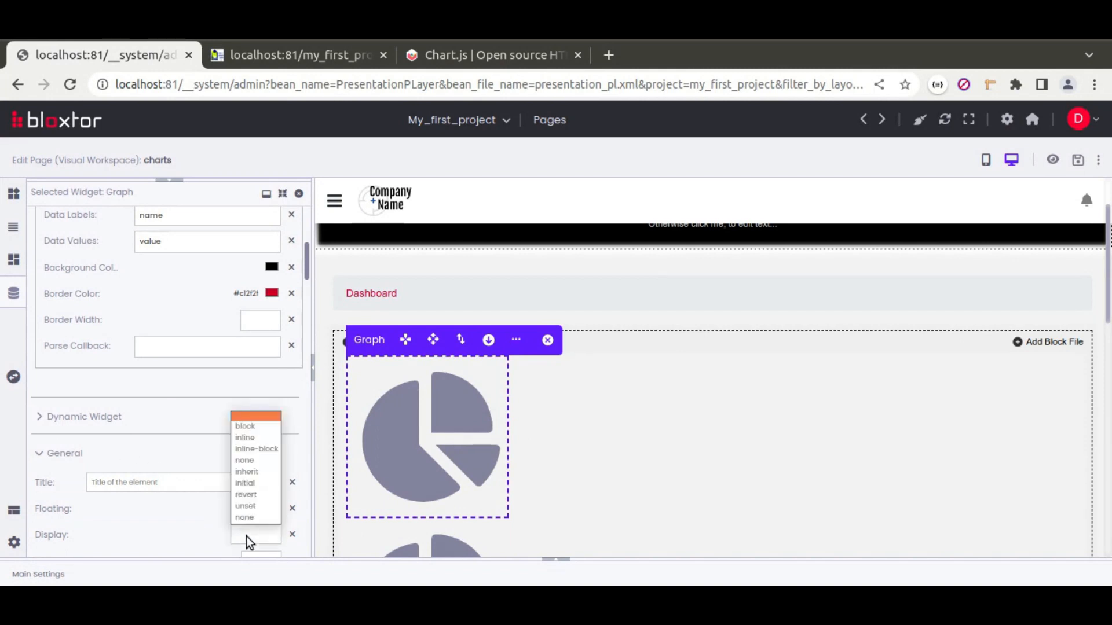
left_click(260, 458)
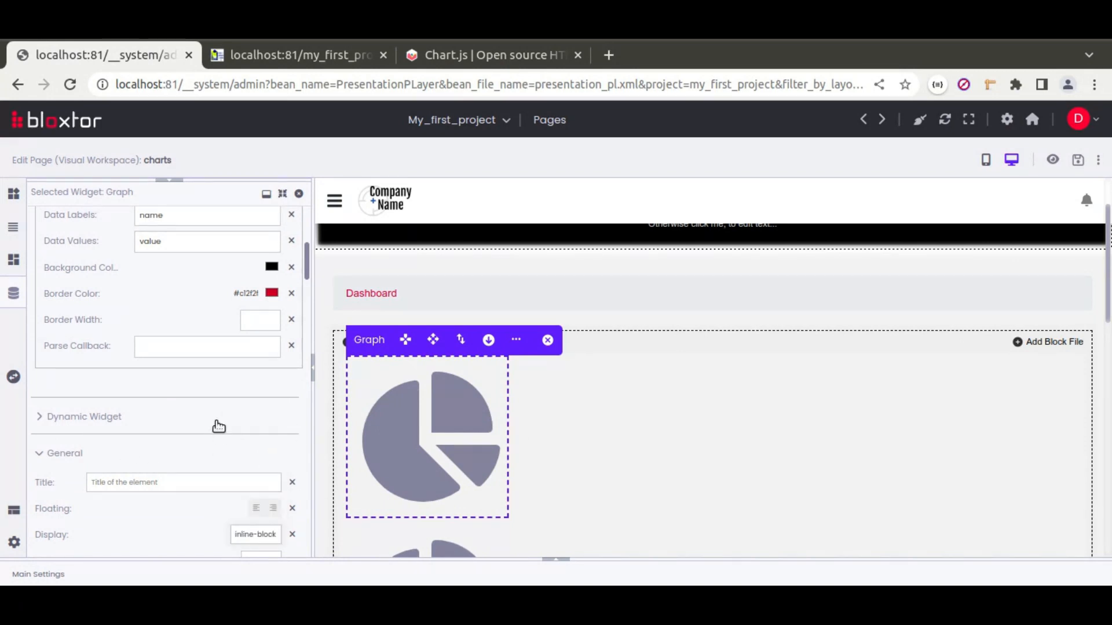
- Set the Display of the second and third Graph widgets to inline-block
scroll(278, 424, "down", 2)
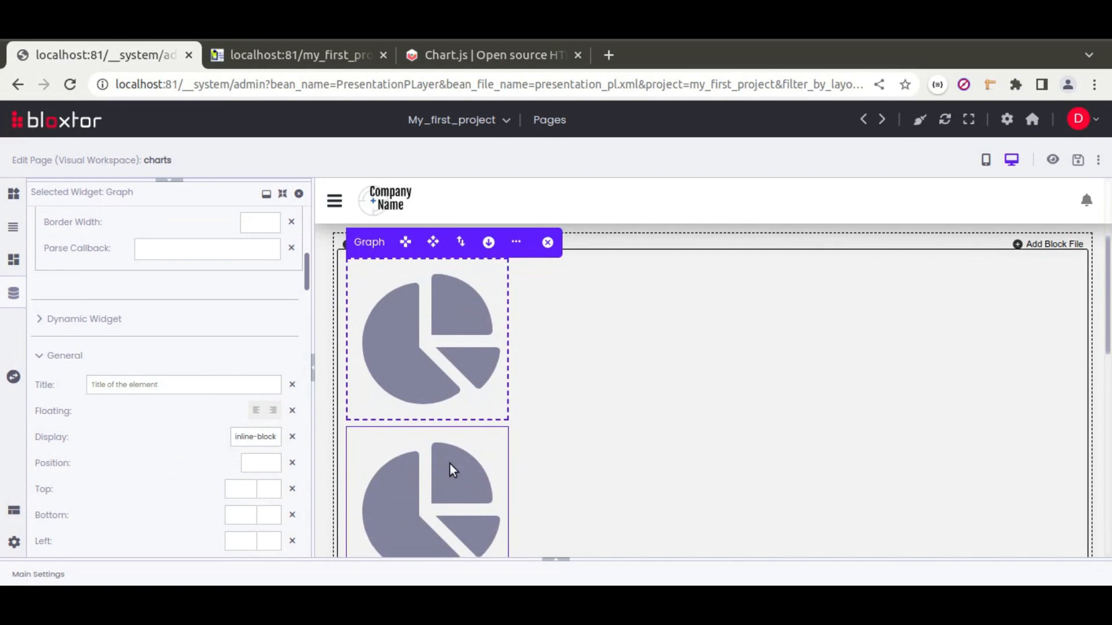
left_click(450, 467)
left_click(242, 443)
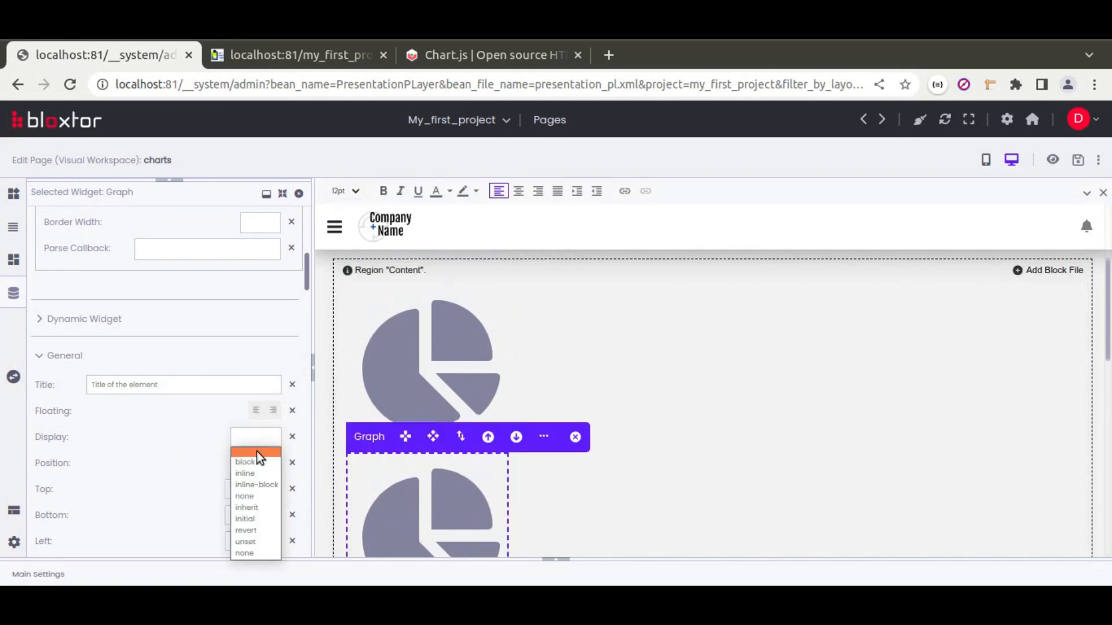
left_click(261, 491)
left_click(433, 525)
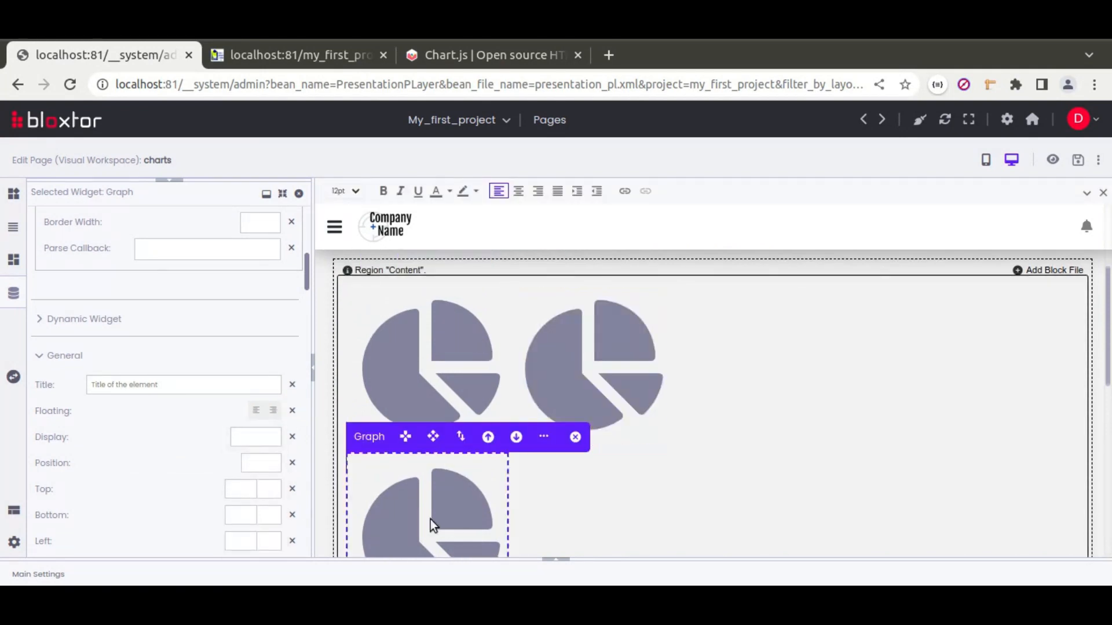
left_click(262, 443)
left_click(264, 492)
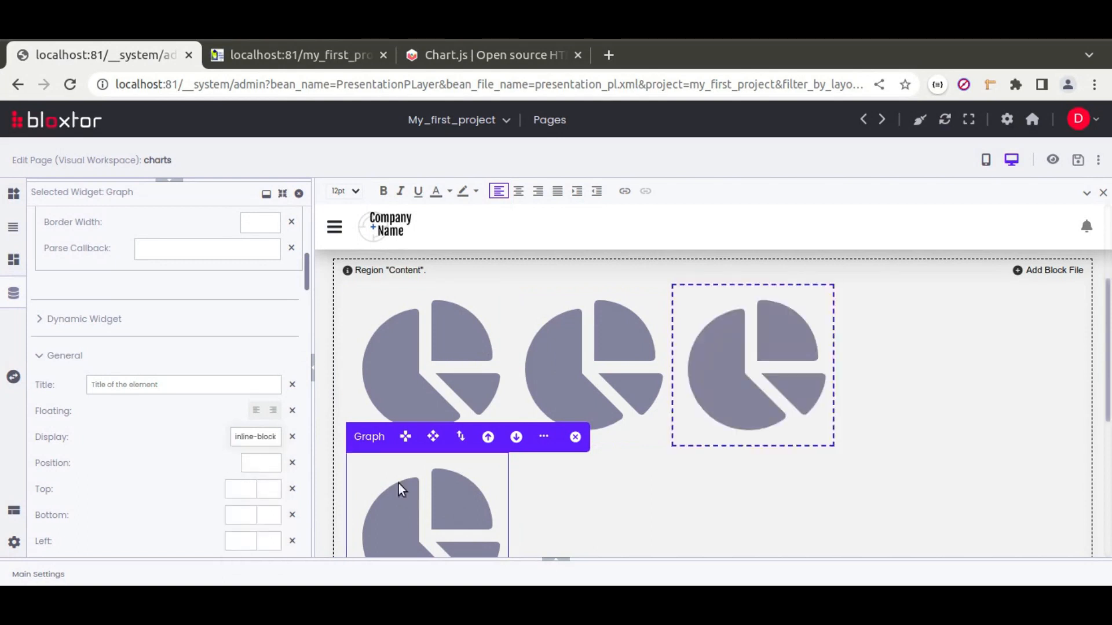
- Set the fourth Graph's Display to inline-block and save the page
left_click(427, 507)
scroll(220, 446, "down", 3)
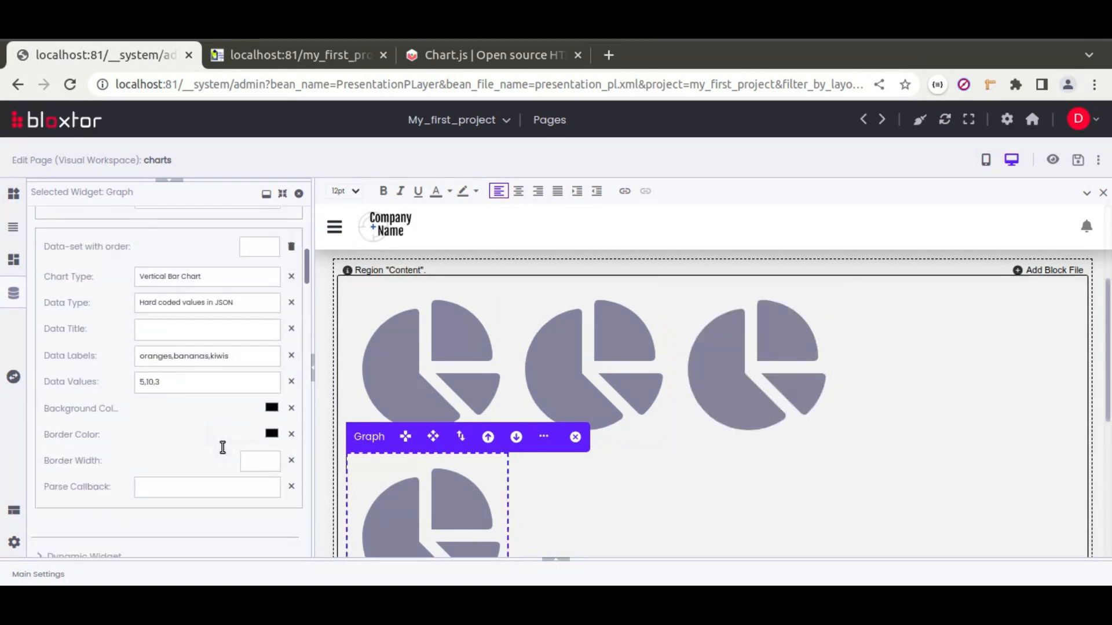
scroll(246, 457, "down", 3)
left_click(250, 409)
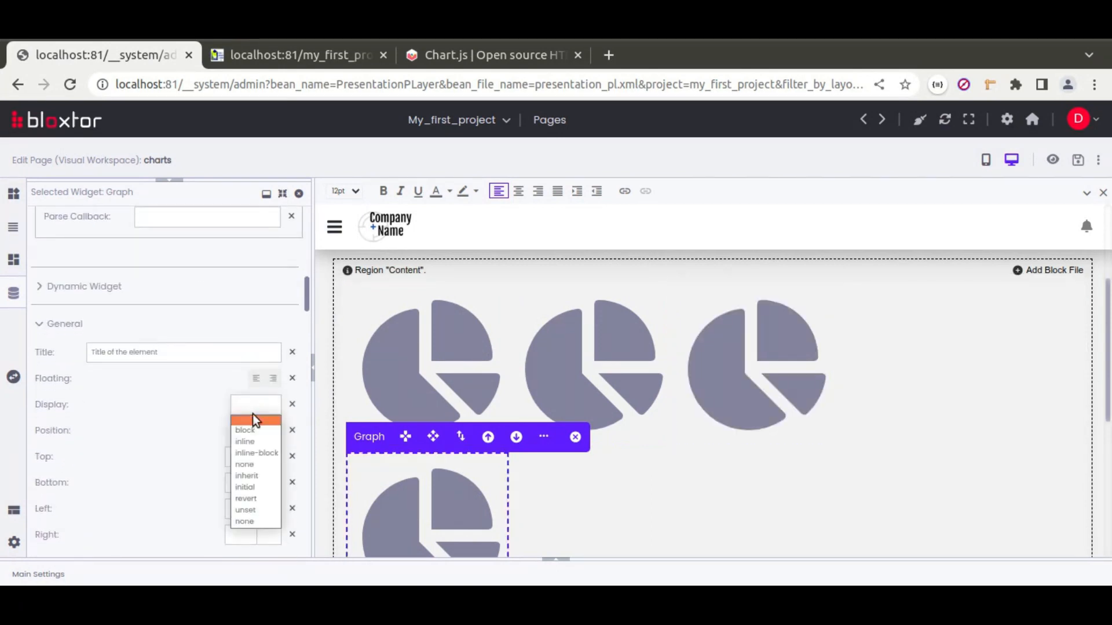
left_click(257, 454)
left_click(1077, 161)
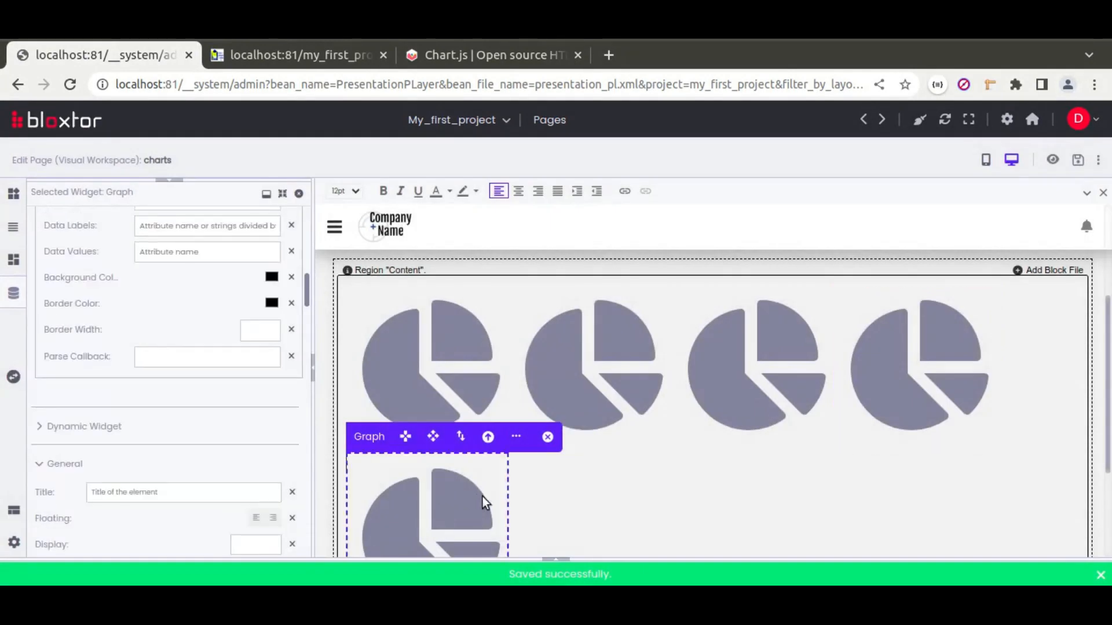
- Widen the last Graph to slightly more than three times its width, then save and preview the page
left_click_drag(501, 489, 839, 529)
left_click(435, 457)
left_click(1078, 160)
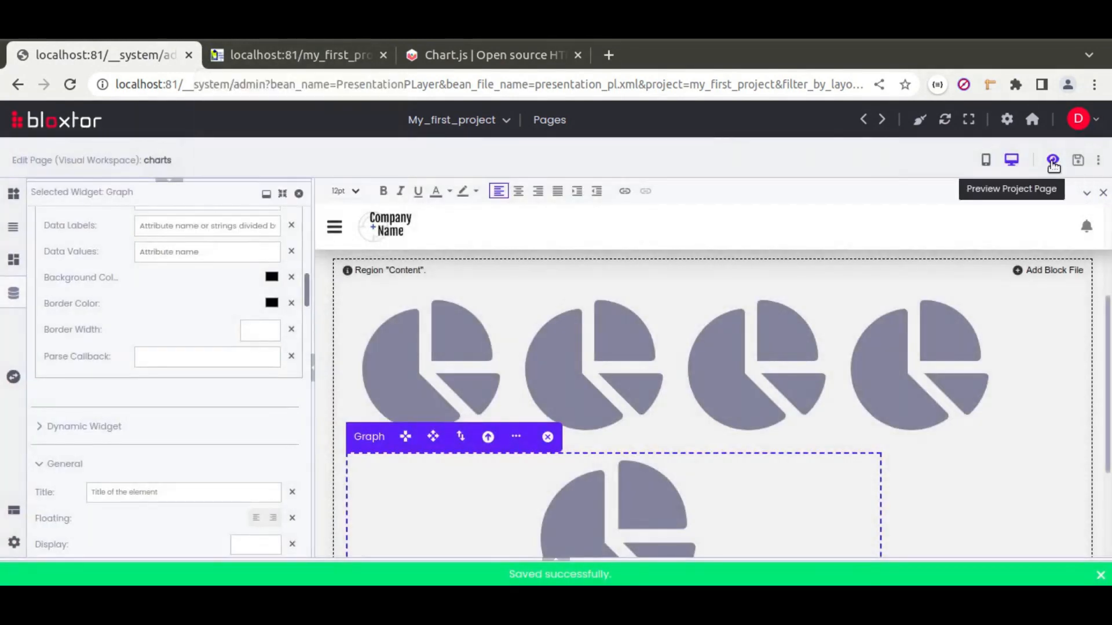
left_click(1053, 160)
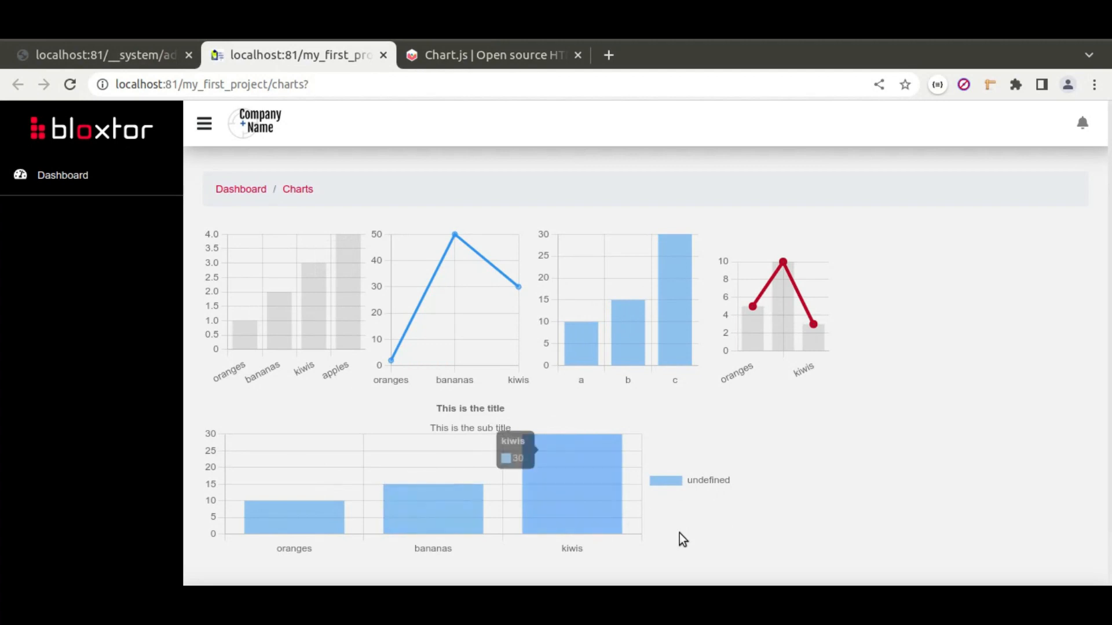
- Review the wide Graph's title, sub title and data-set settings in the editor and compare them with its chart on the published page
left_click(129, 65)
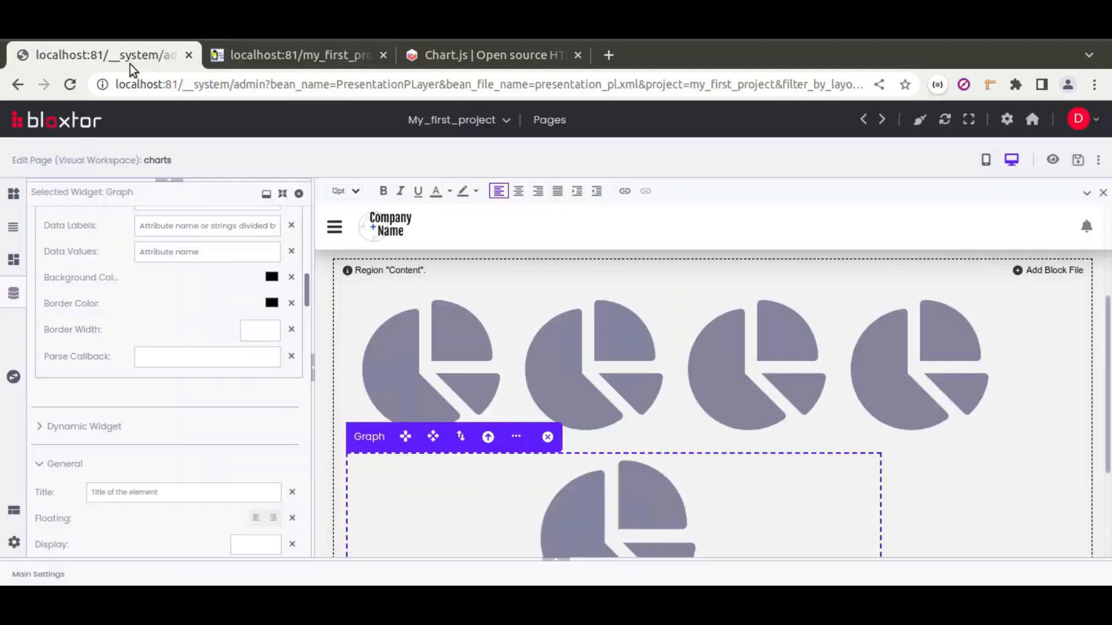
scroll(148, 433, "up", 3)
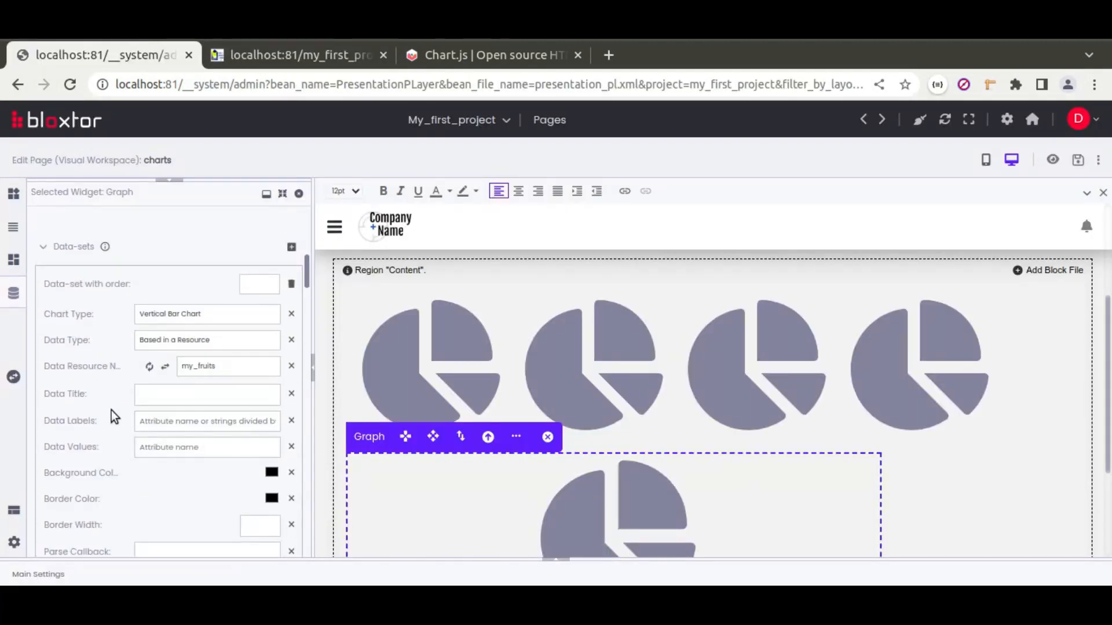
scroll(114, 417, "down", 2)
scroll(132, 423, "up", 5)
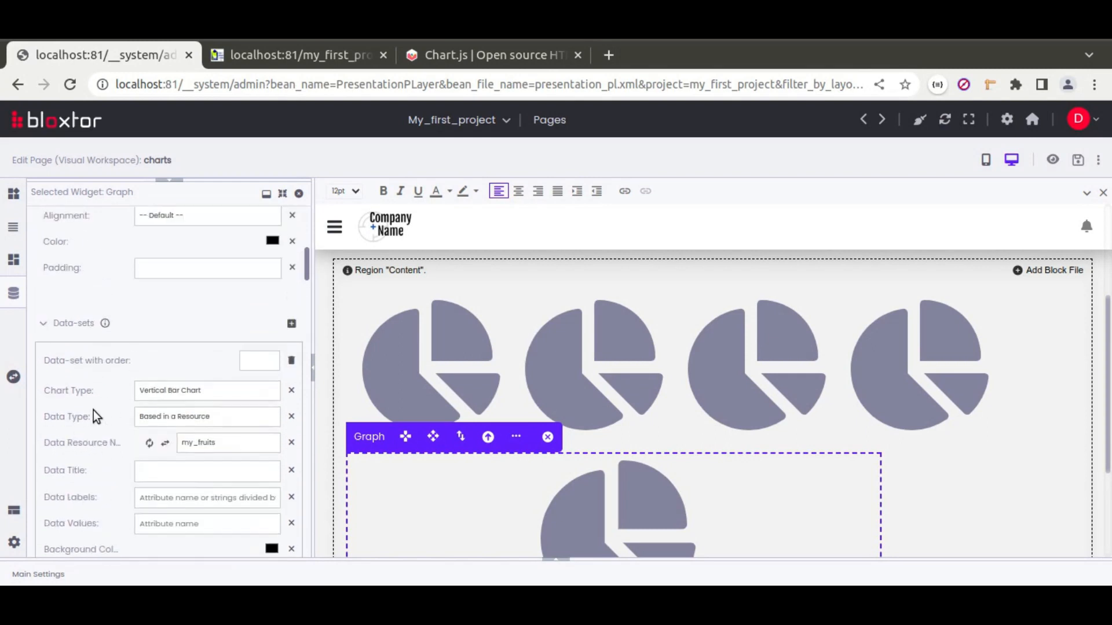
scroll(131, 442, "up", 2)
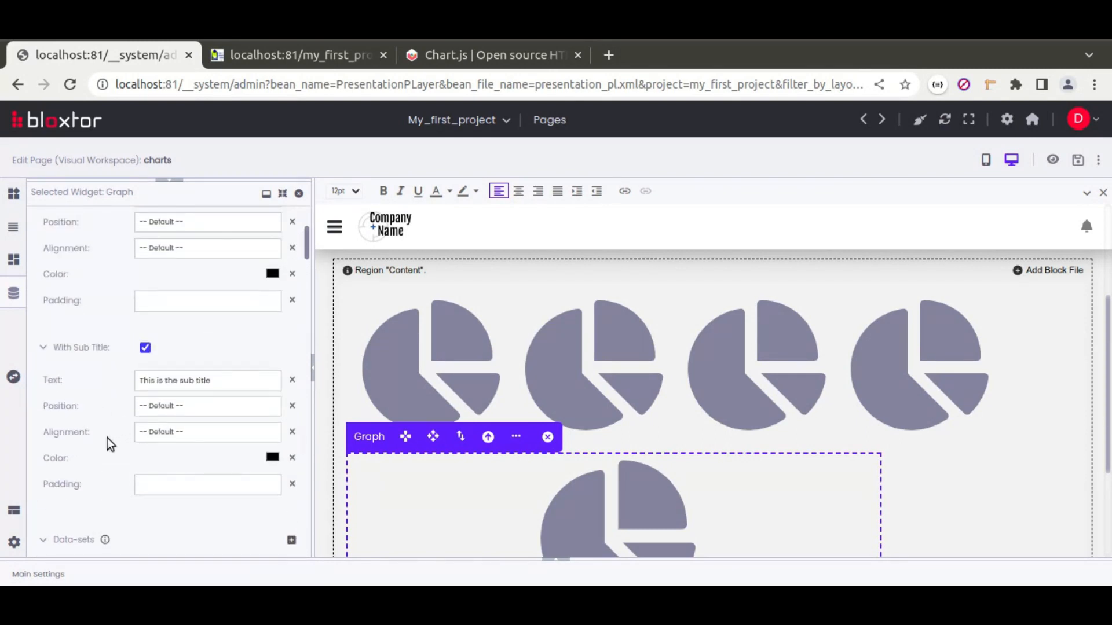
scroll(110, 444, "up", 6)
scroll(103, 405, "down", 5)
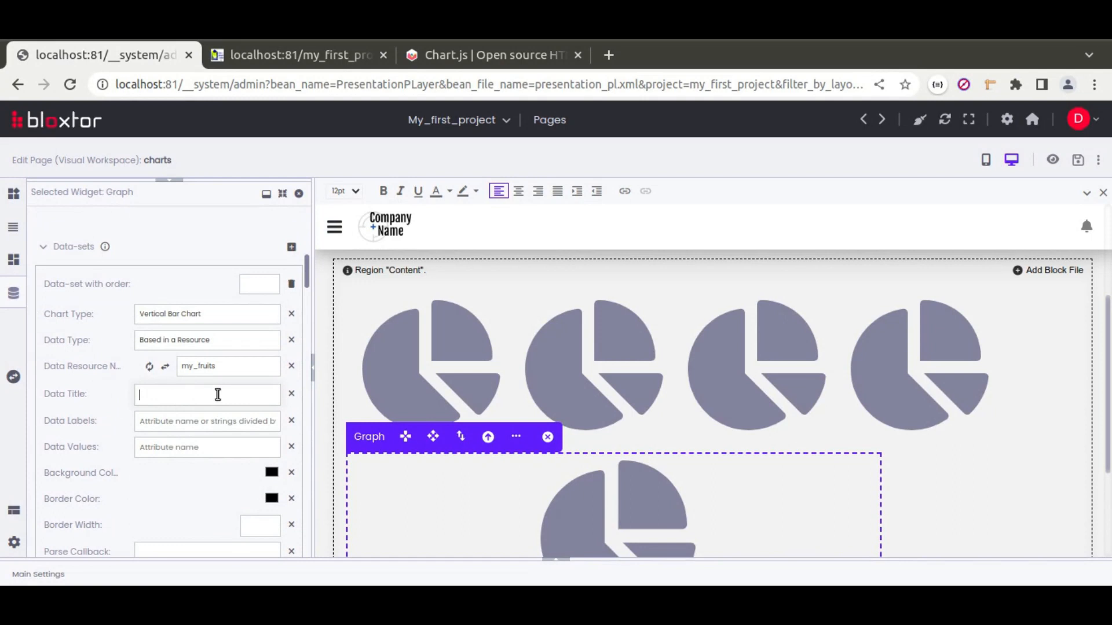
left_click(433, 58)
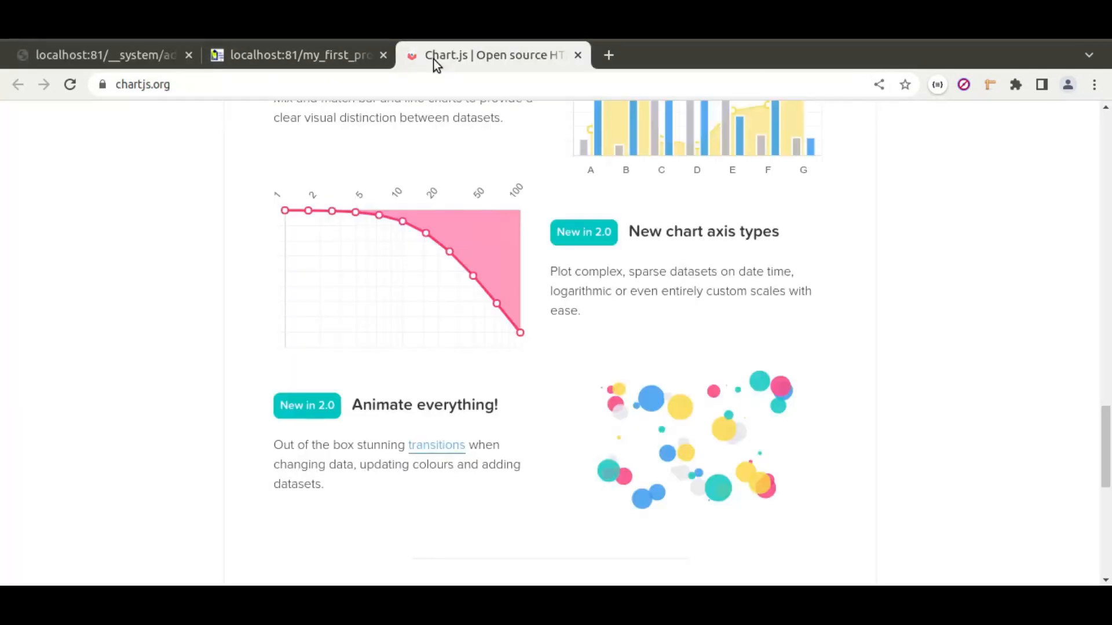
left_click(294, 52)
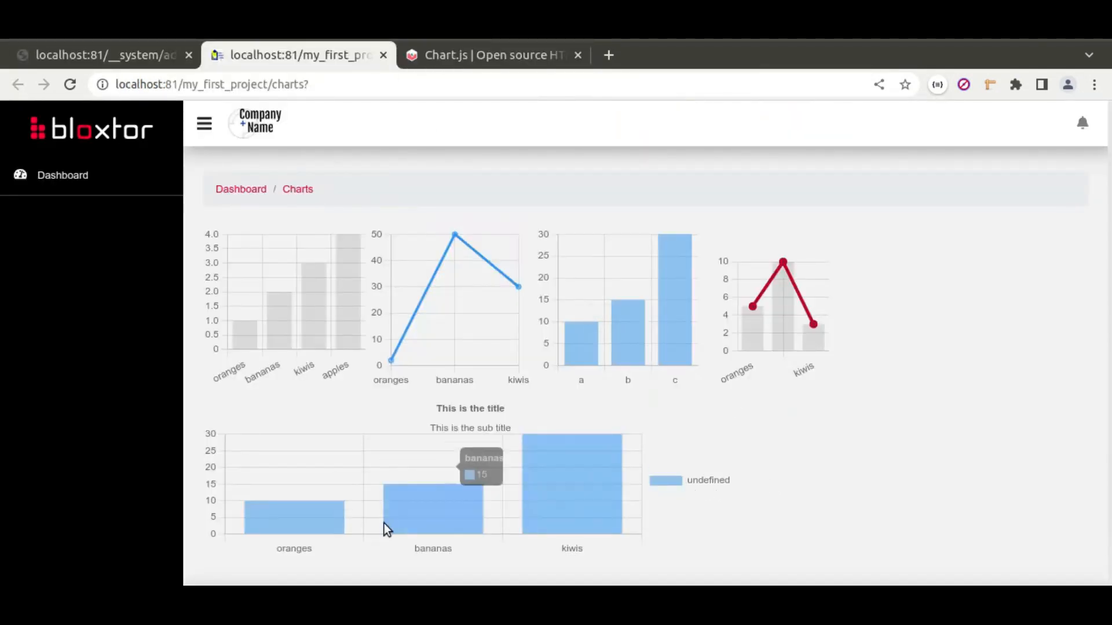
- Set the wide Graph's Data Title to "My Fruits", save, and reload the published charts page to check its legend
left_click(86, 57)
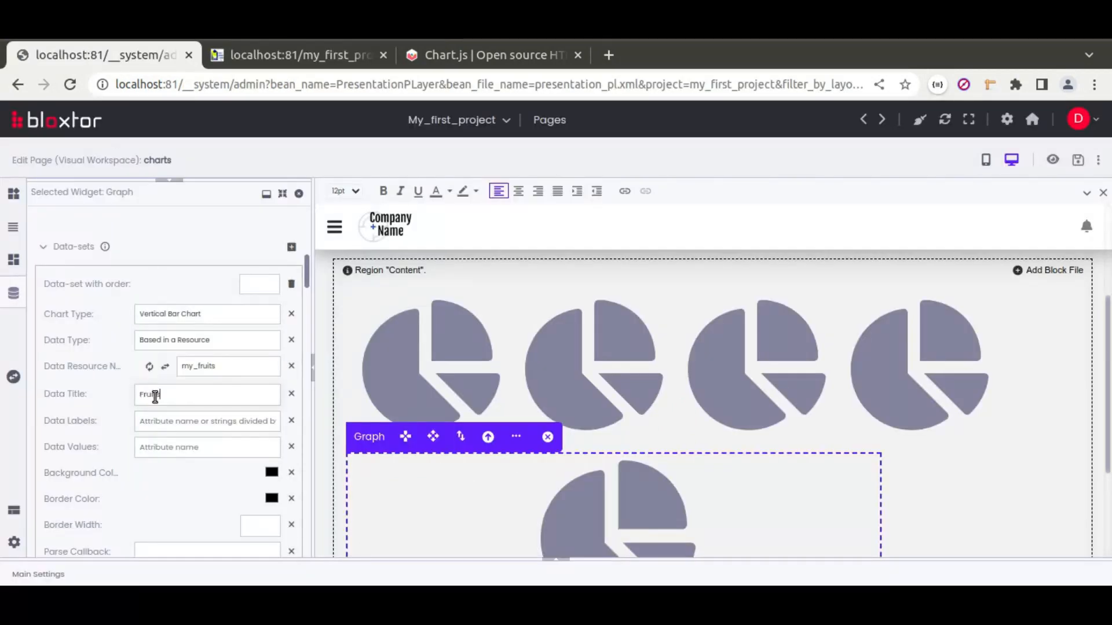
type("My")
left_click(1081, 162)
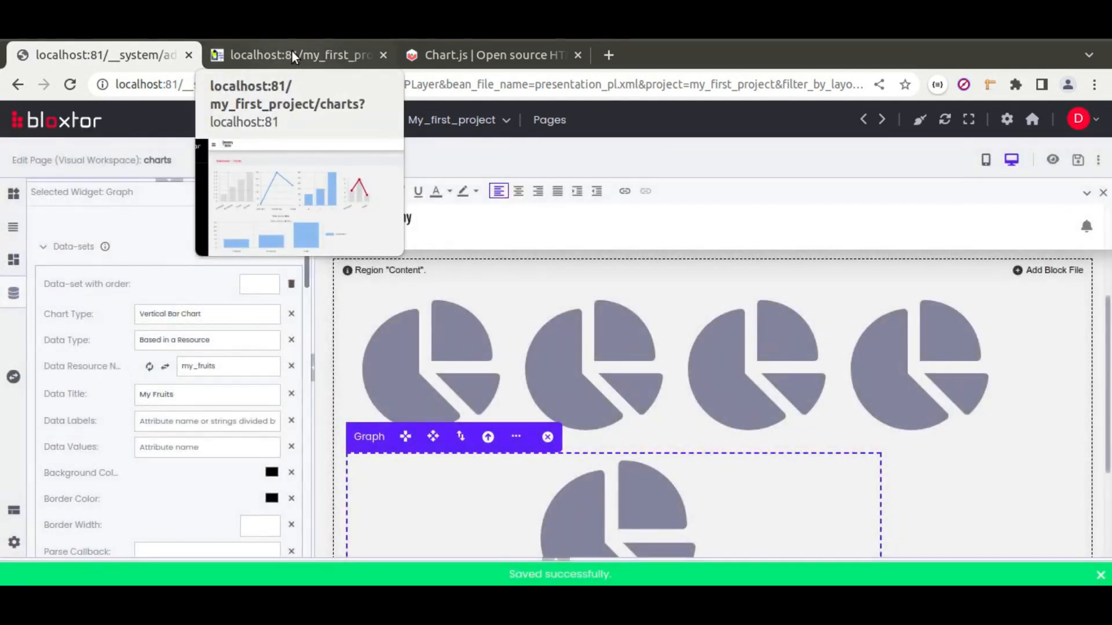
left_click(291, 53)
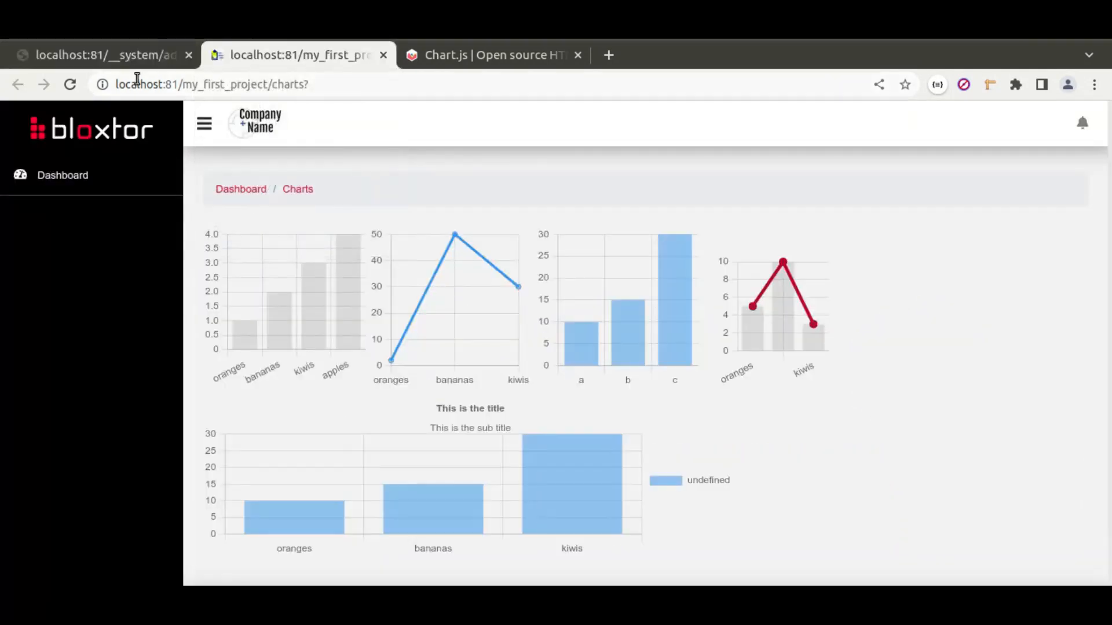
left_click(61, 89)
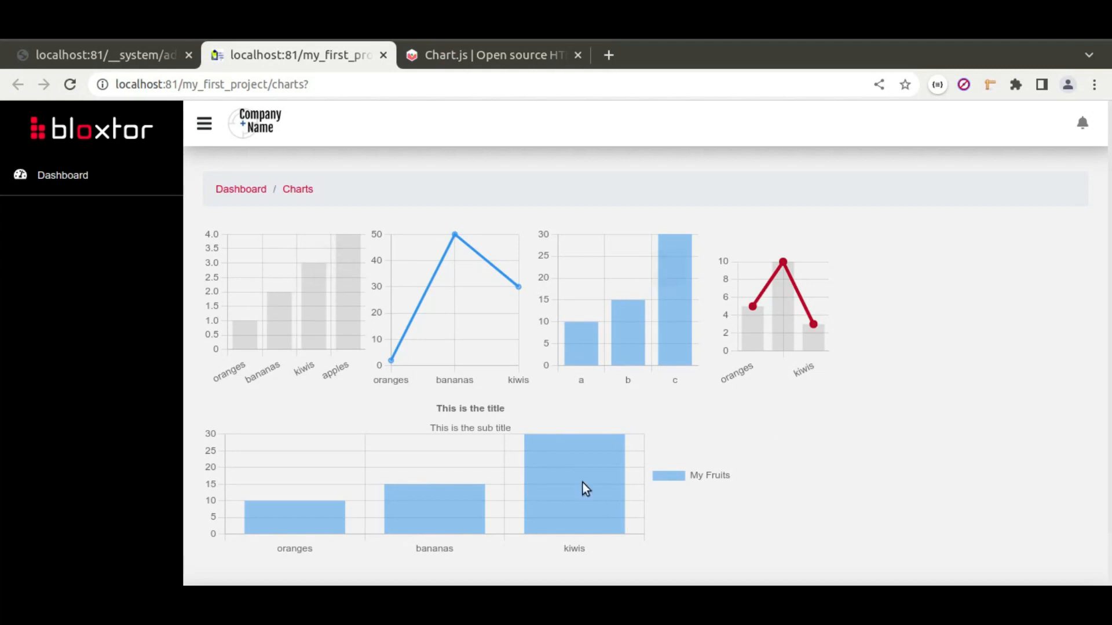
- Switch to the Chart.js website and look through its showcased features, from new chart axis types to advanced animations and mixed charts
left_click(461, 56)
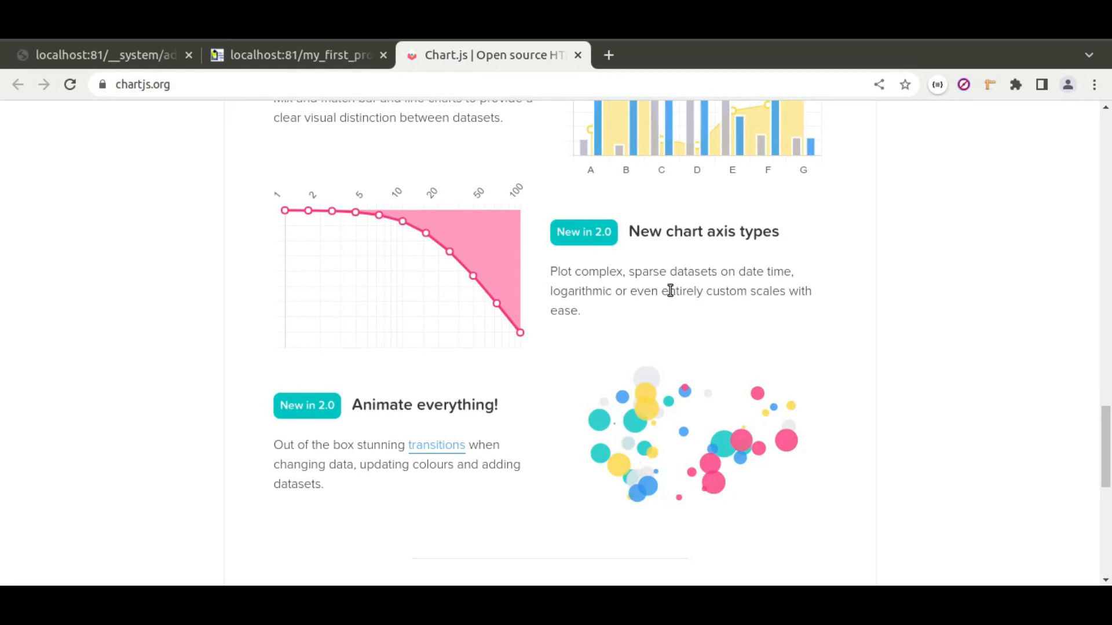
scroll(565, 356, "up", 7)
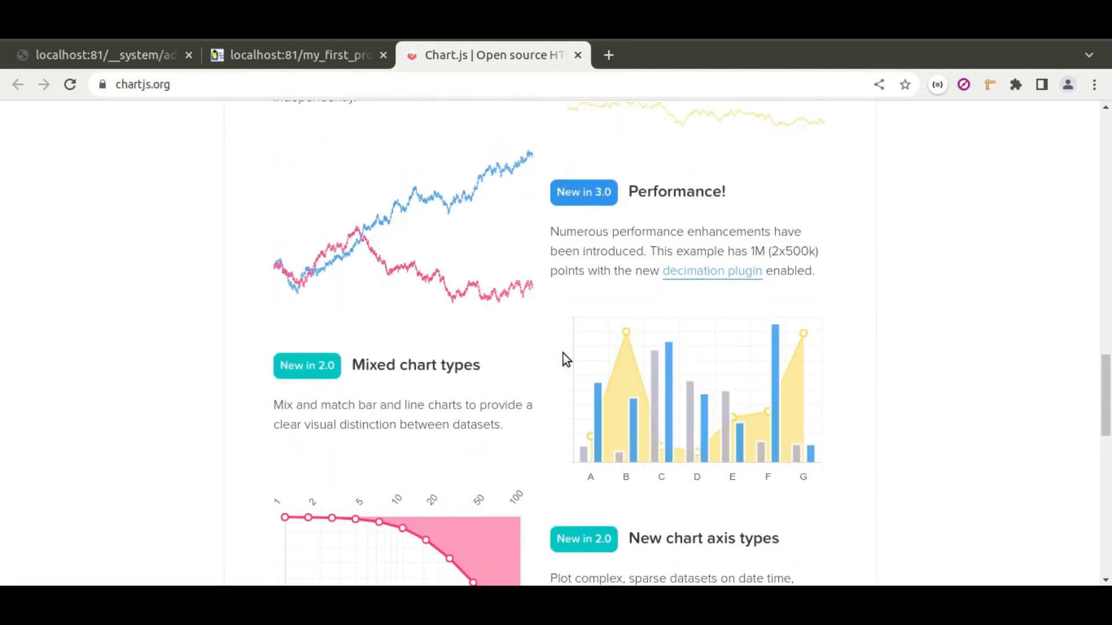
scroll(579, 374, "up", 3)
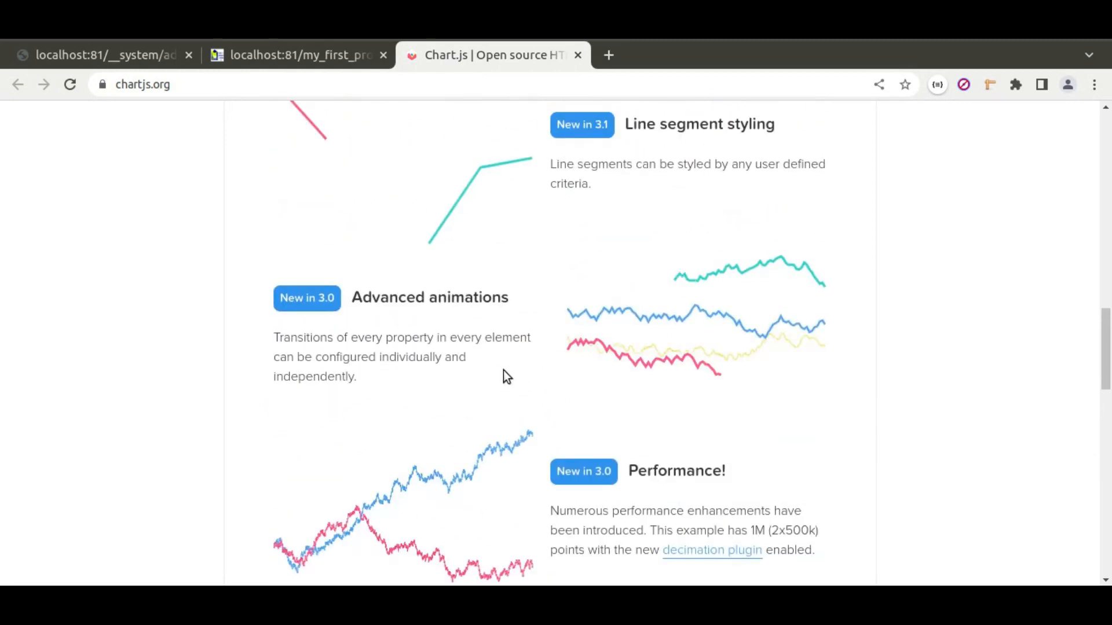
scroll(481, 353, "up", 3)
scroll(544, 400, "down", 10)
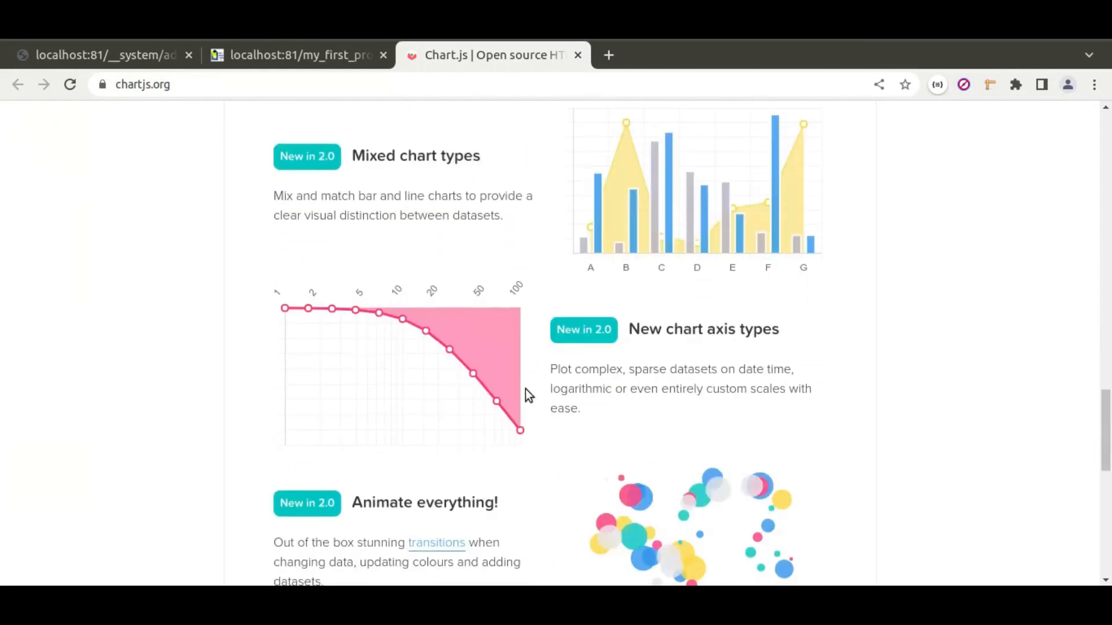
- Return to the page editor, review the wide Graph's load, callback, legend, title and sub title properties, and view the published charts page
left_click(116, 55)
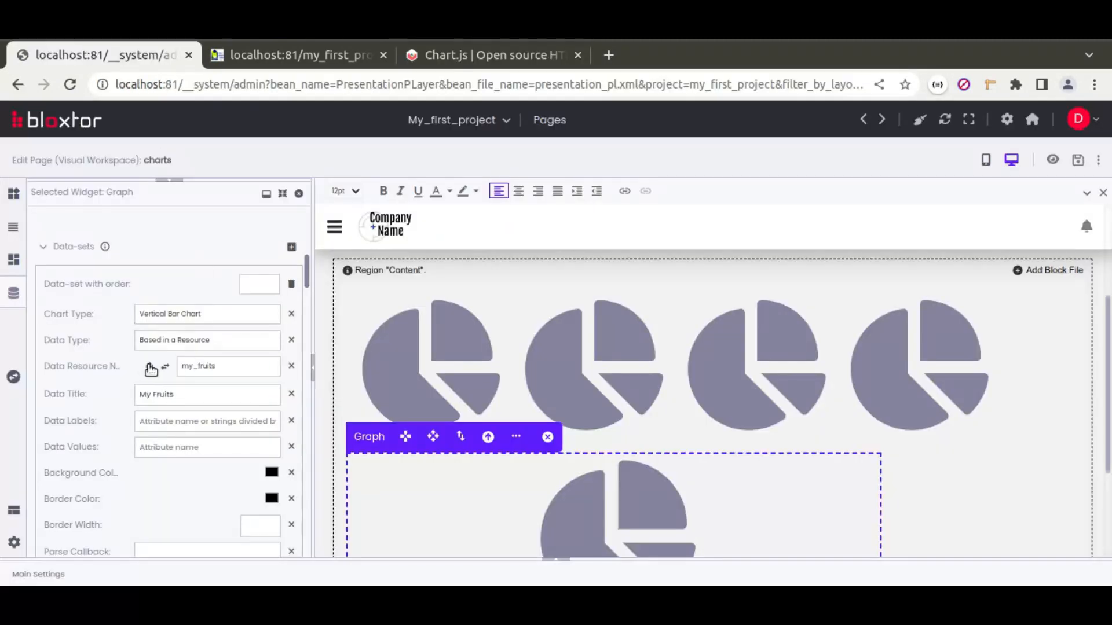
scroll(113, 360, "up", 4)
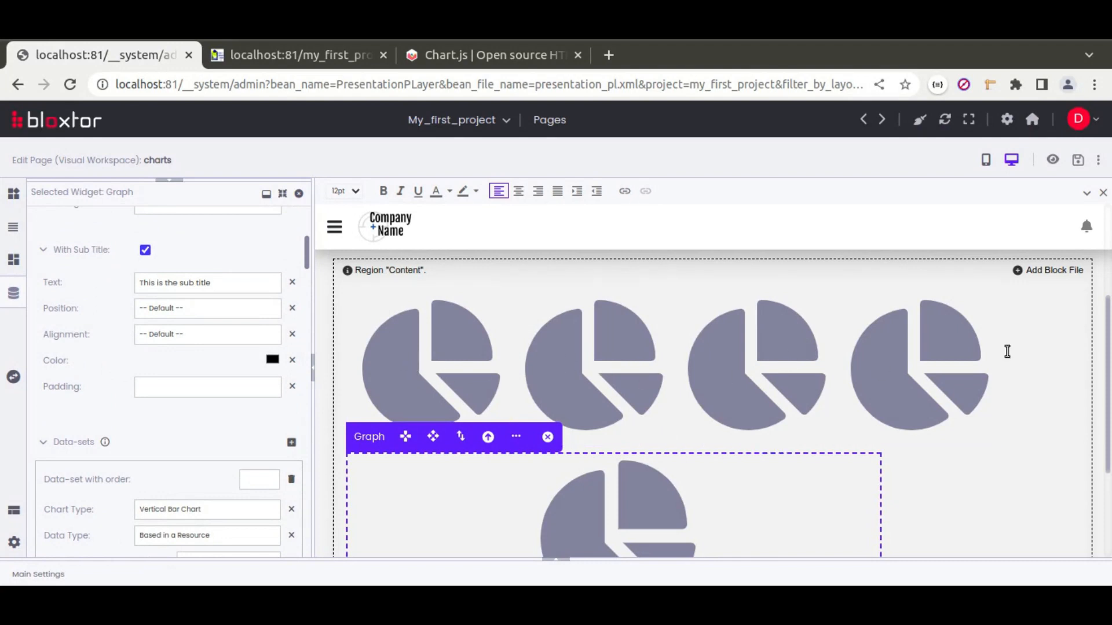
scroll(50, 413, "up", 10)
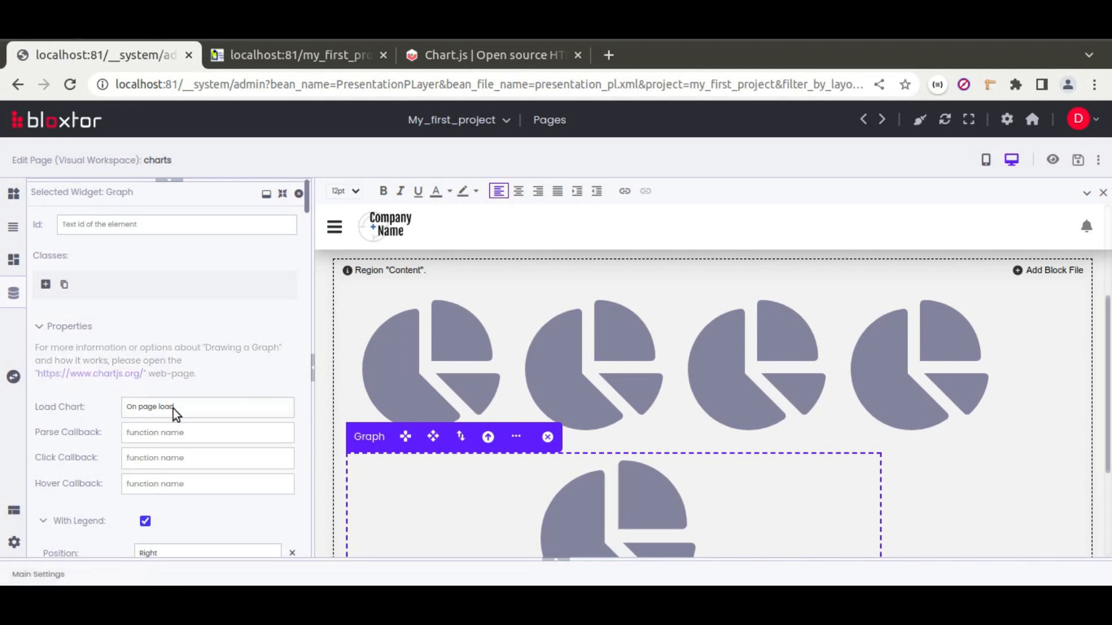
scroll(90, 437, "down", 3)
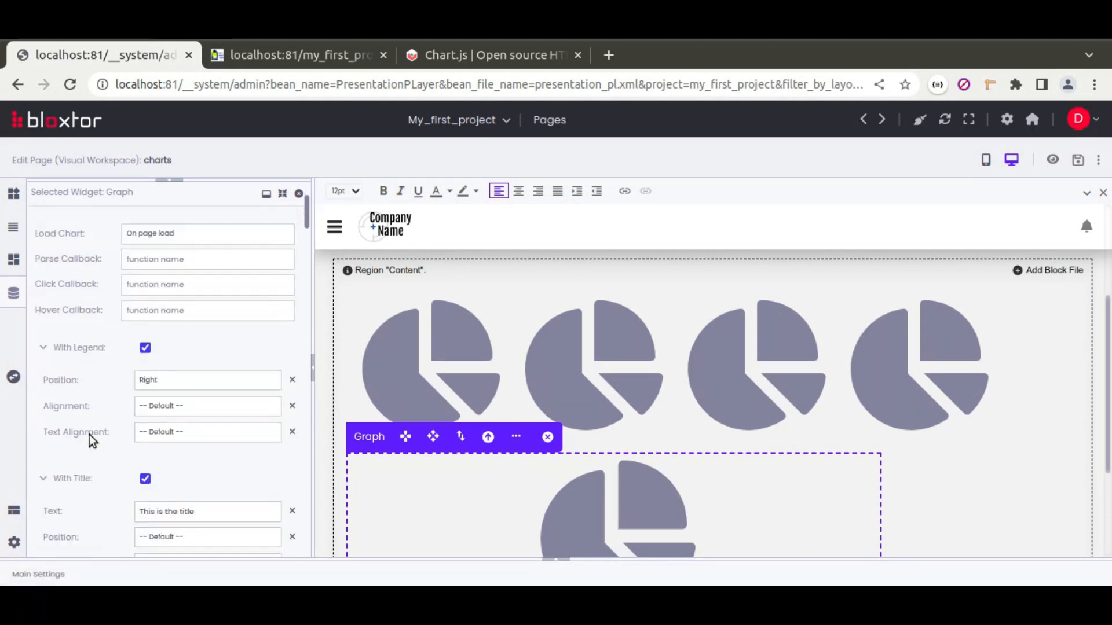
scroll(130, 435, "down", 3)
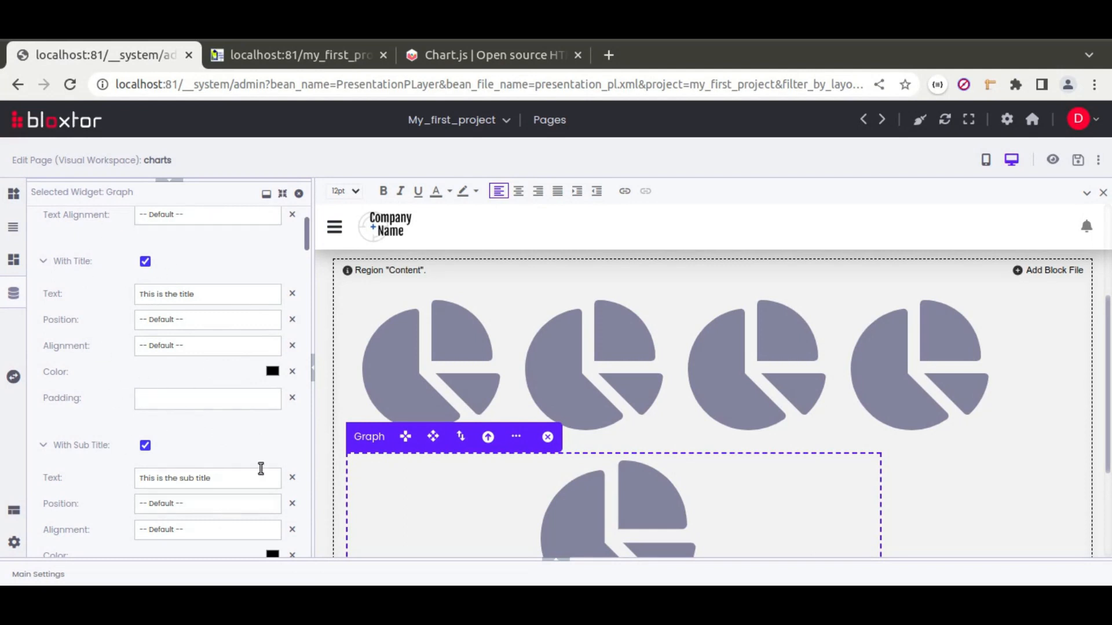
mouse_move(456, 57)
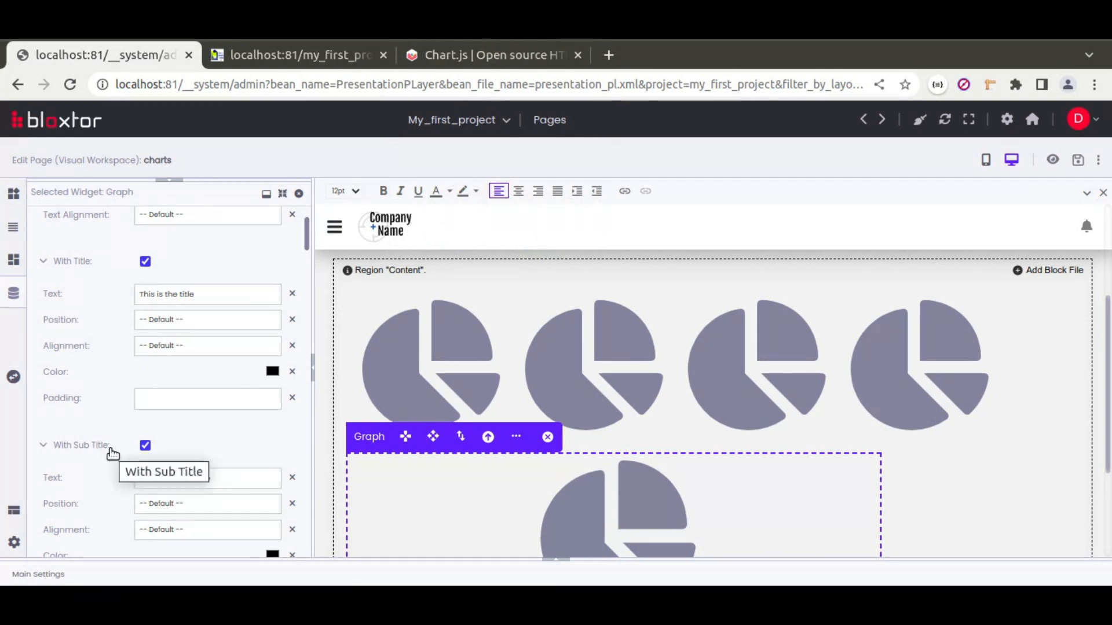
scroll(113, 454, "up", 8)
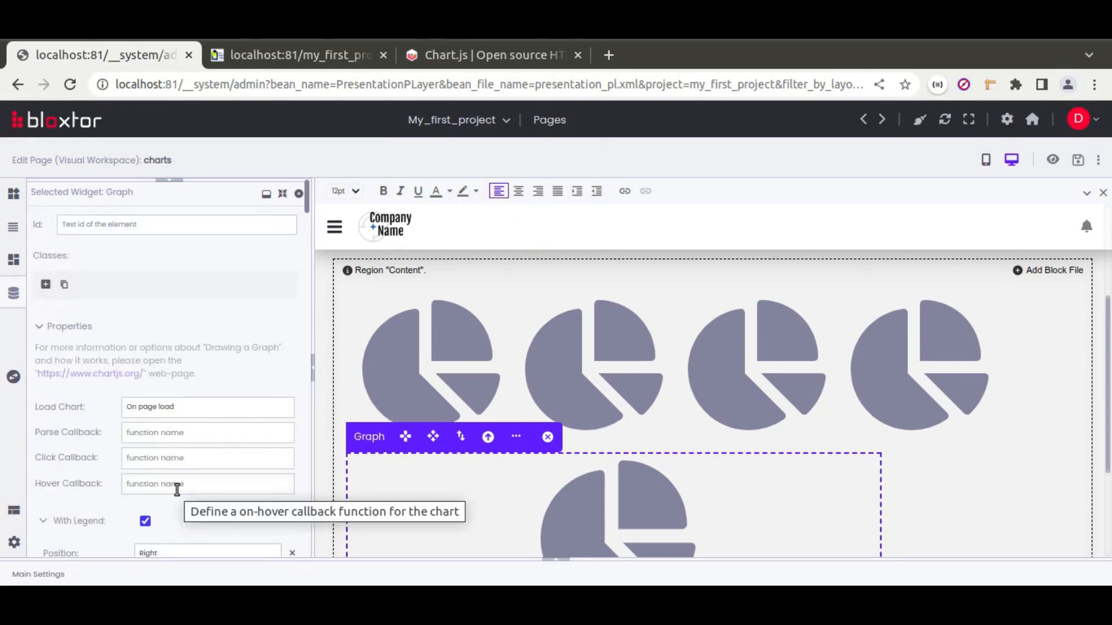
left_click(293, 55)
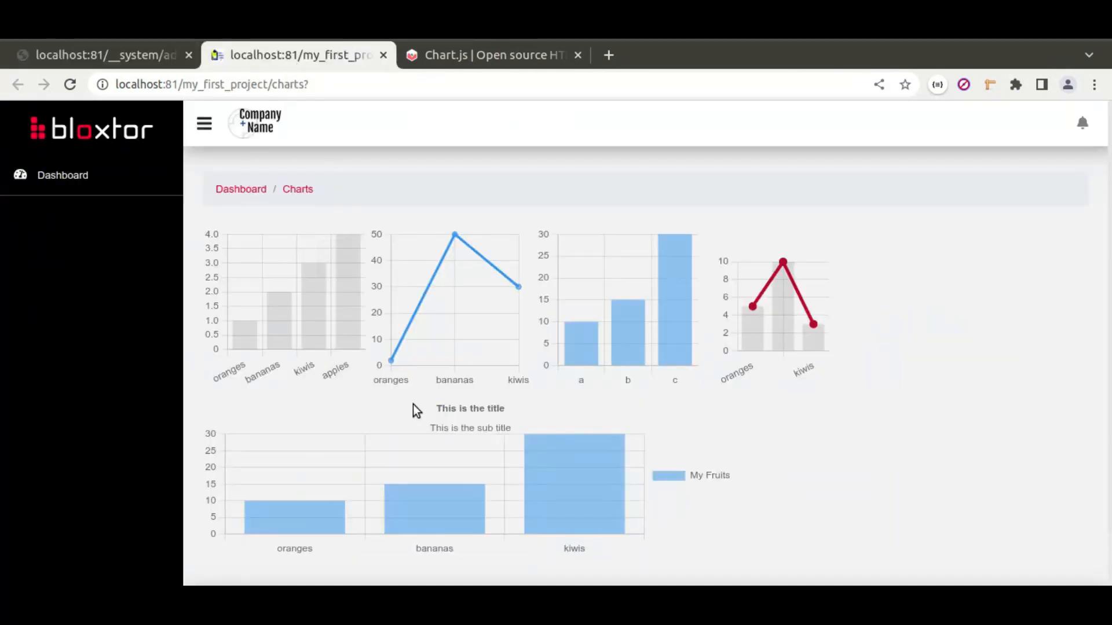